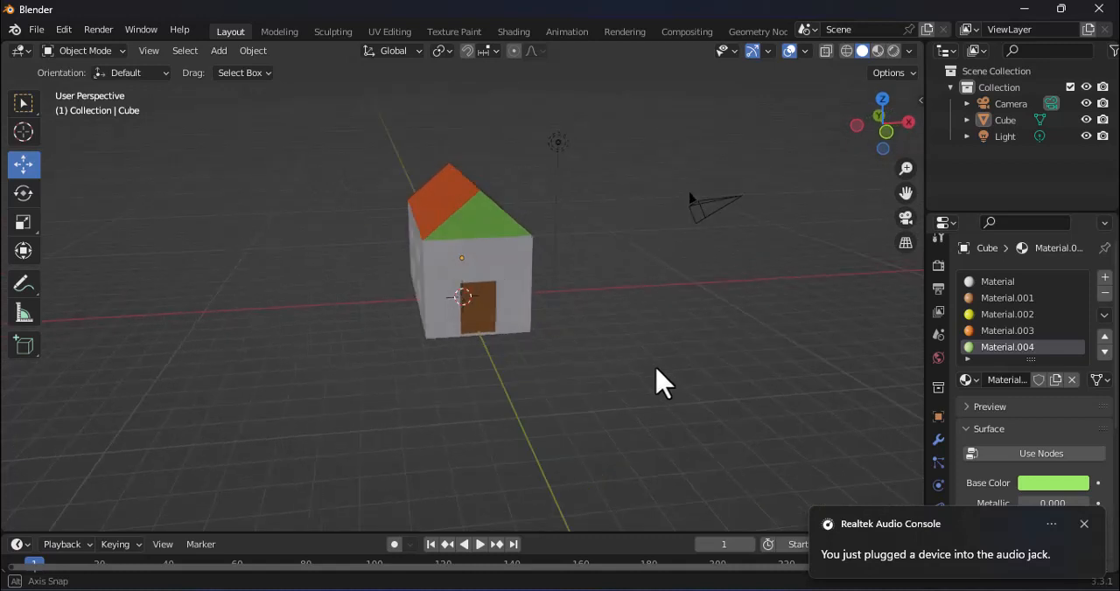
Step: Save the finished house as blend2.blend and start a new General file
middle_click_drag(570, 407, 625, 405)
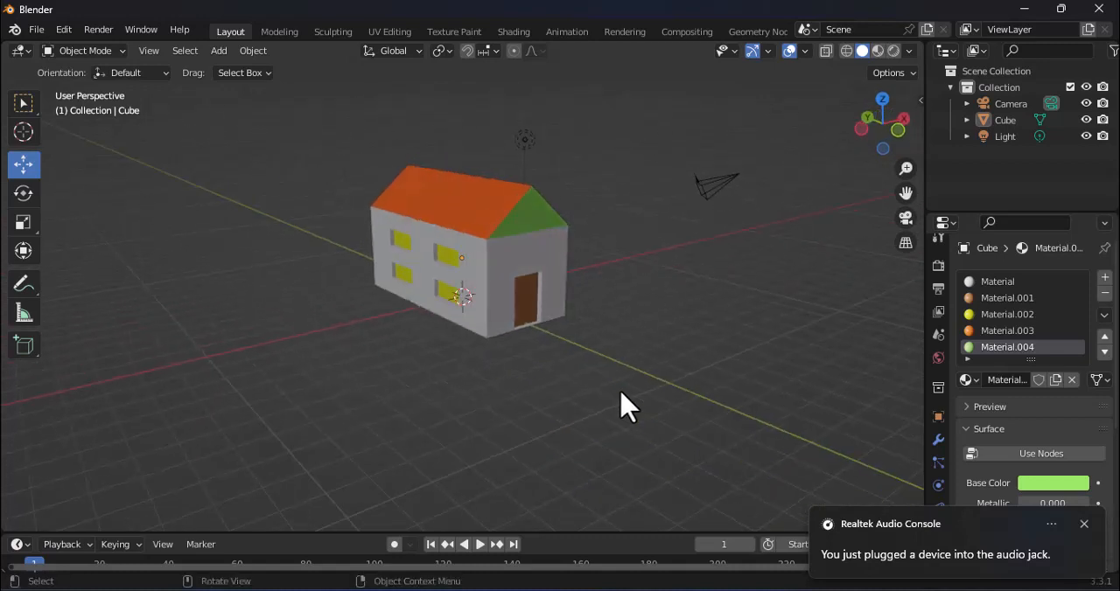
middle_click_drag(665, 363, 577, 361)
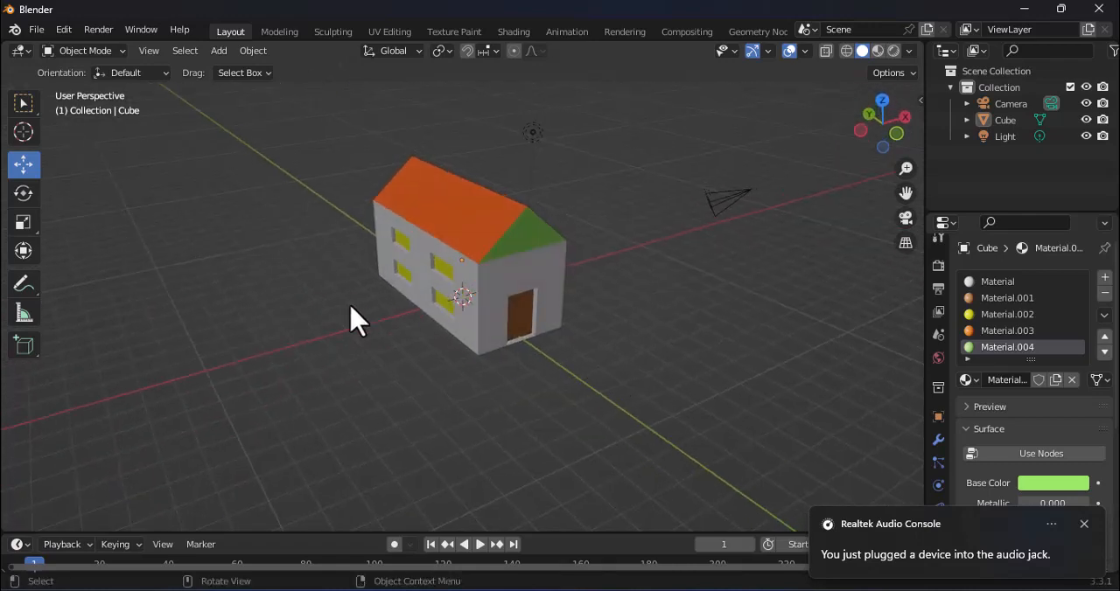
left_click(36, 29)
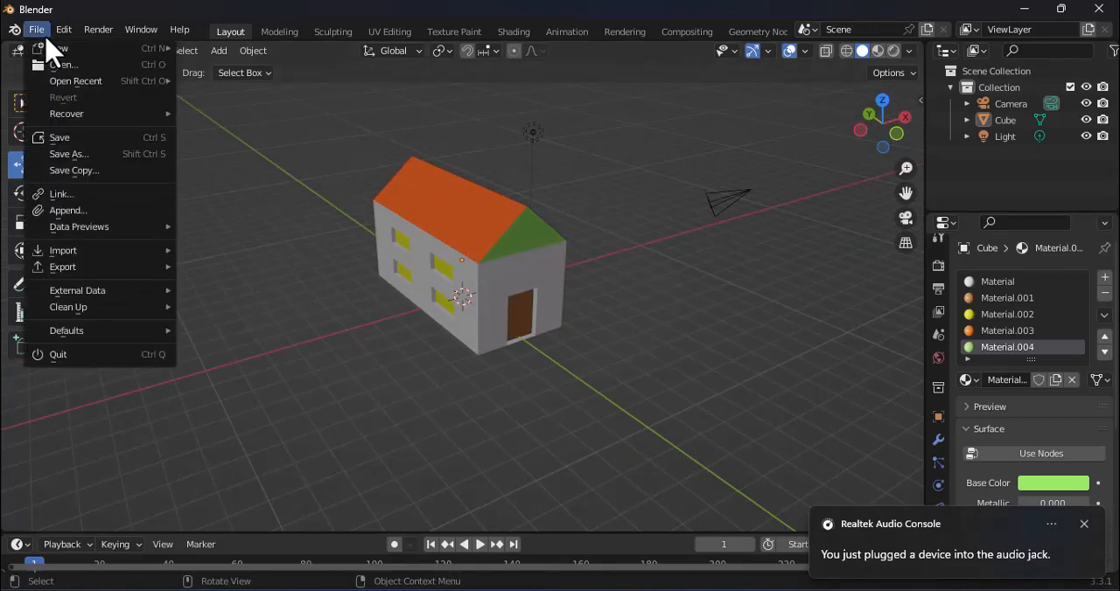
mouse_move(58, 48)
left_click(208, 49)
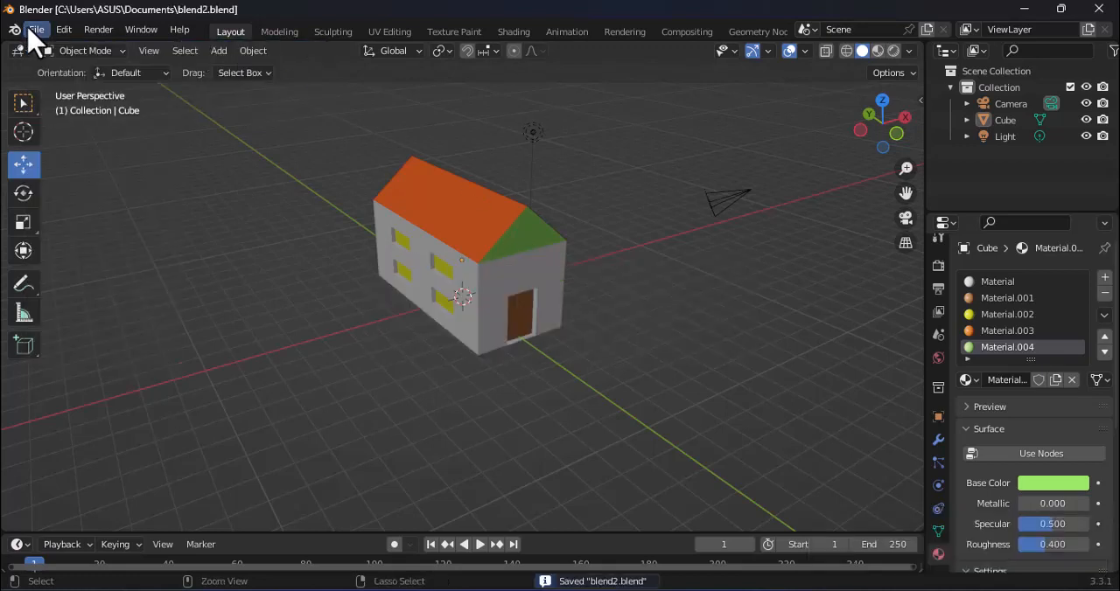
left_click(37, 30)
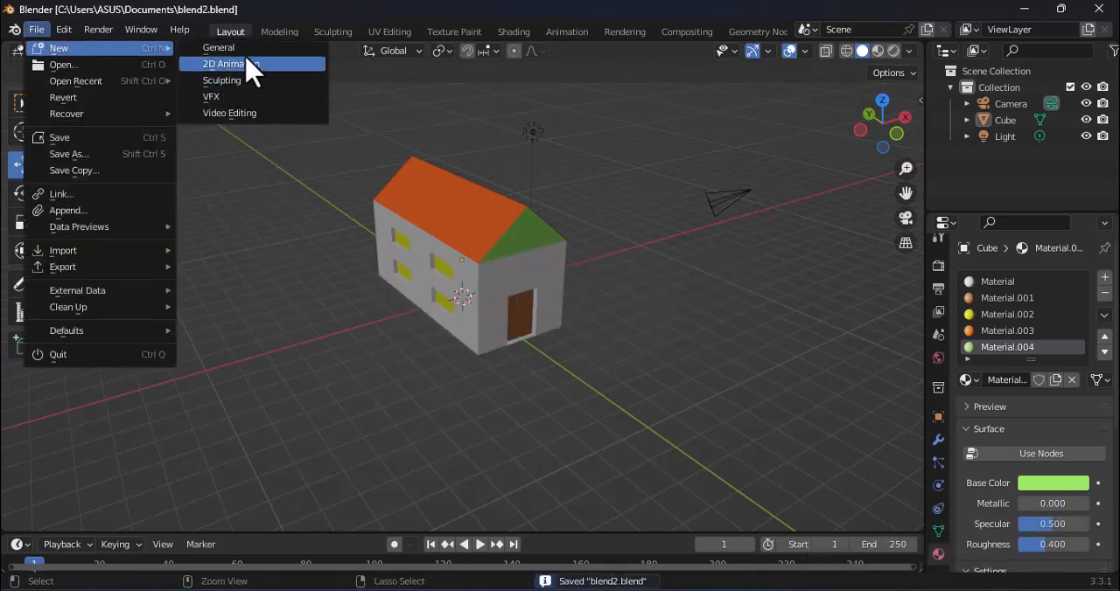
left_click(214, 48)
Step: Scale the default cube to about 1.725 along X and 1.438 along Z
middle_click_drag(422, 327, 537, 326)
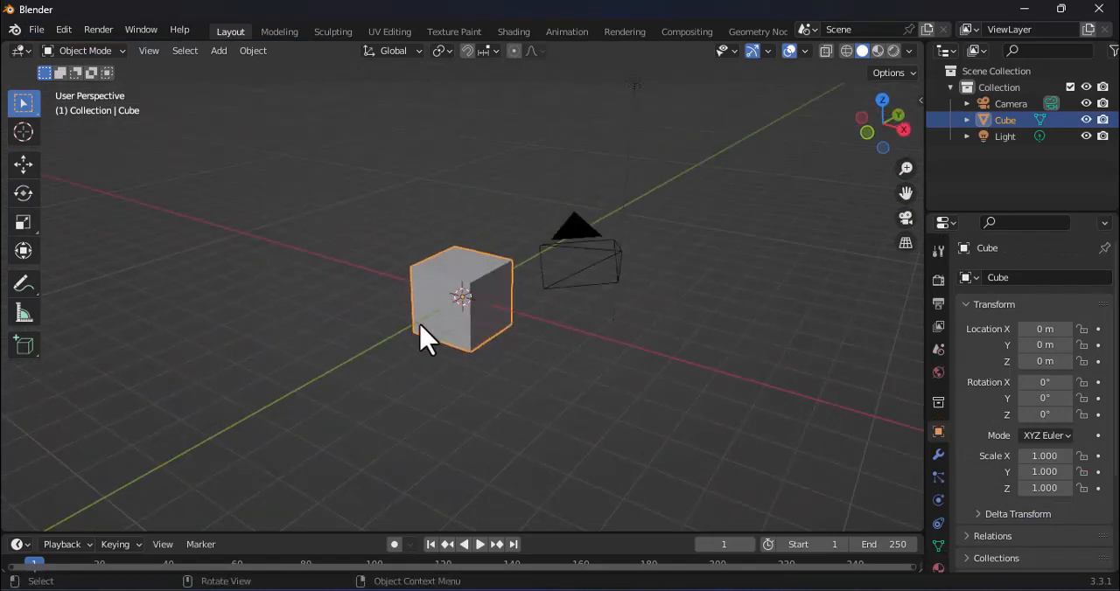
middle_click_drag(319, 363, 339, 354)
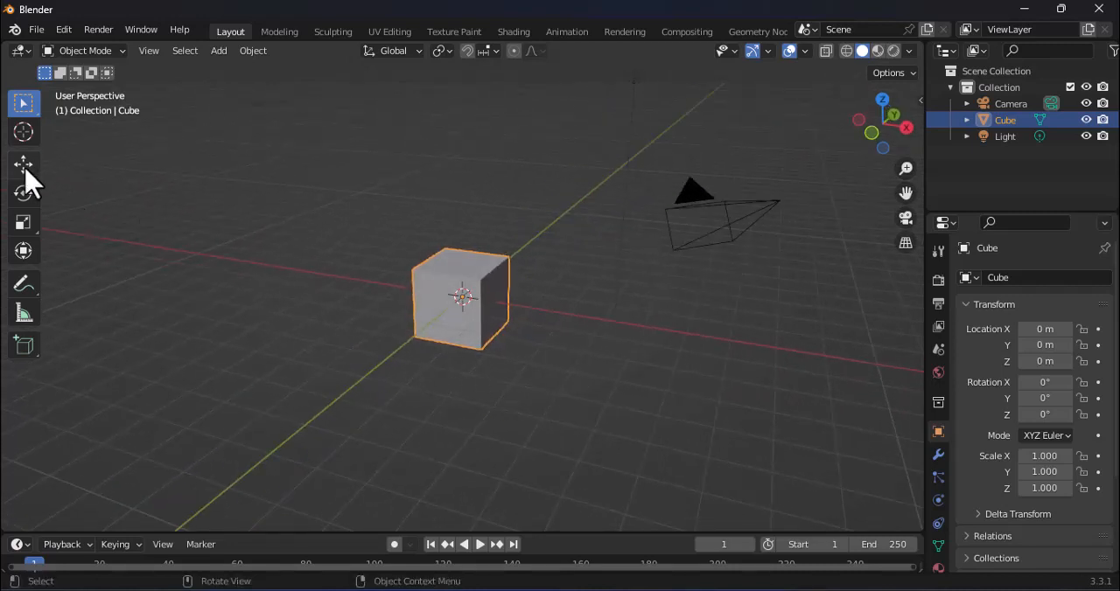
left_click(22, 229)
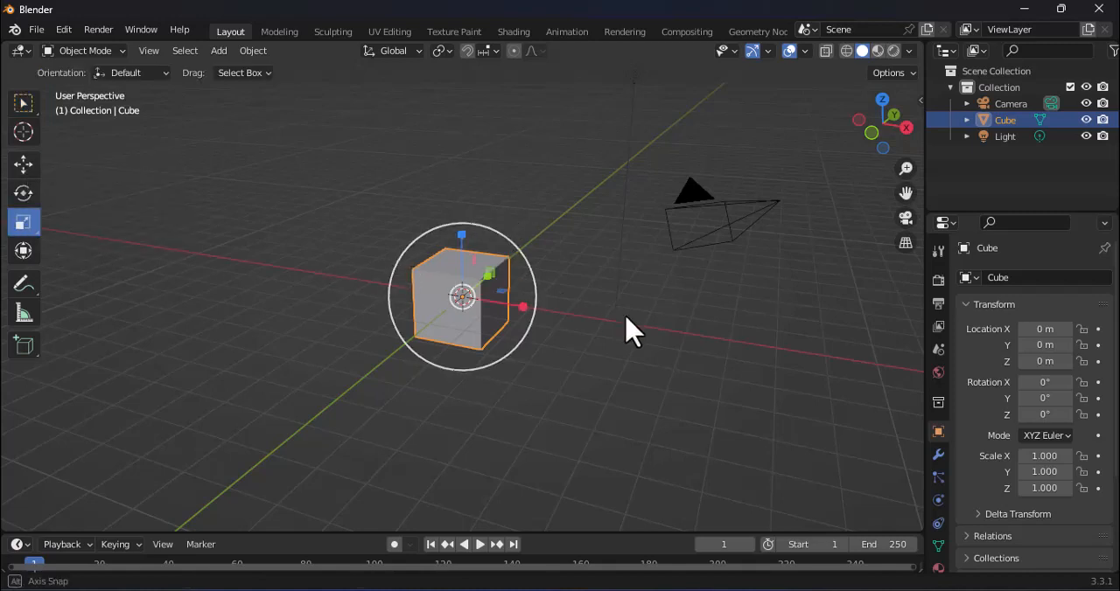
middle_click_drag(625, 327, 518, 315)
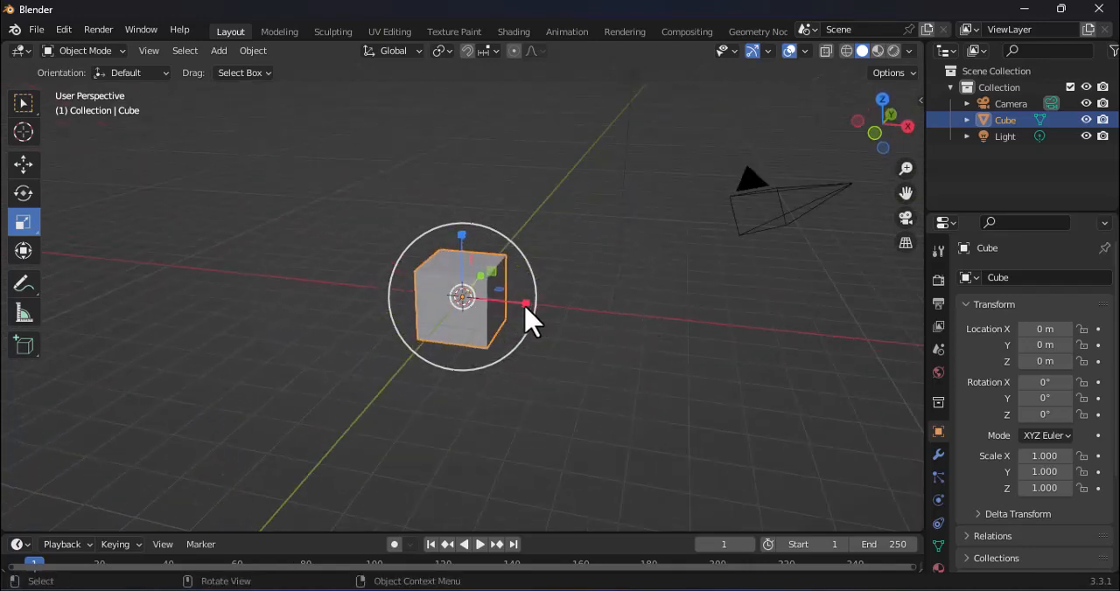
left_click_drag(525, 306, 575, 311)
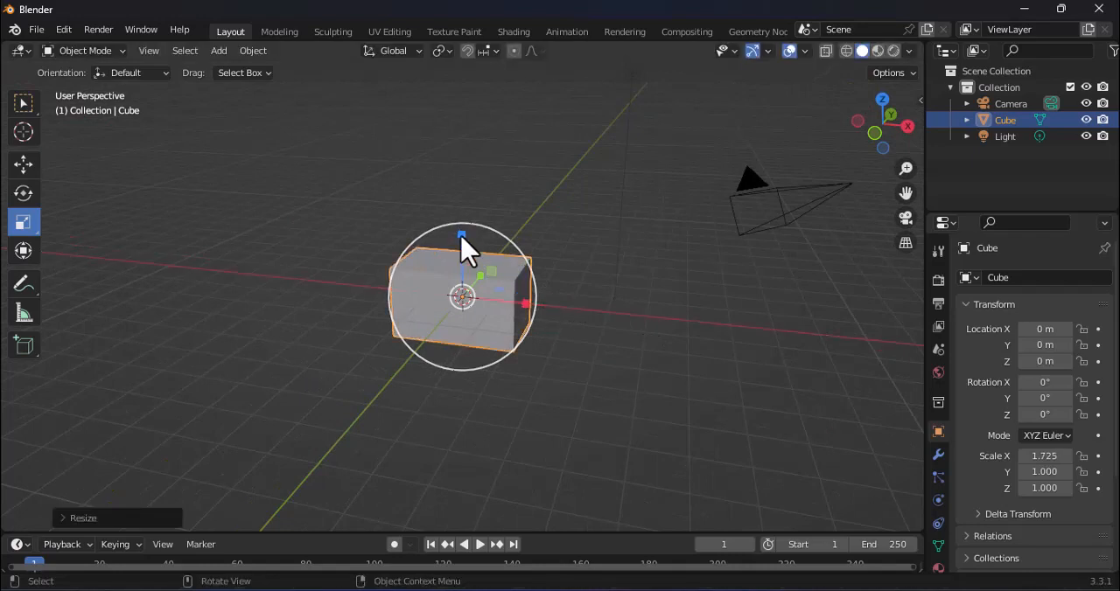
left_click_drag(461, 236, 459, 198)
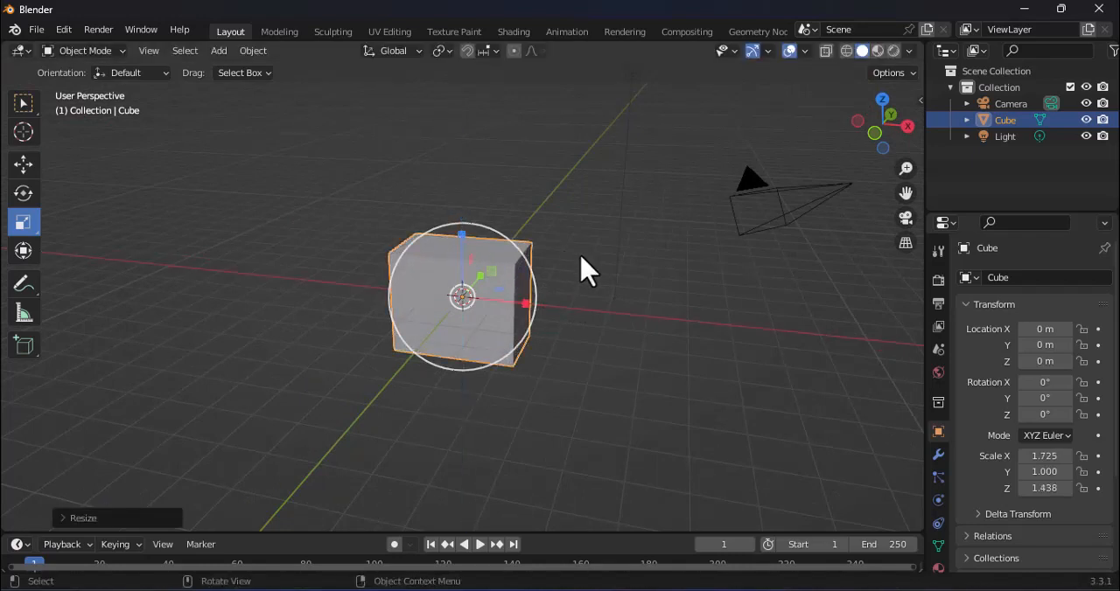
Step: Scale the block to about 3.308 along Y and increase its Z scale to about 1.686
middle_click_drag(580, 271, 507, 295)
left_click_drag(512, 292, 638, 231)
middle_click_drag(618, 305, 405, 267)
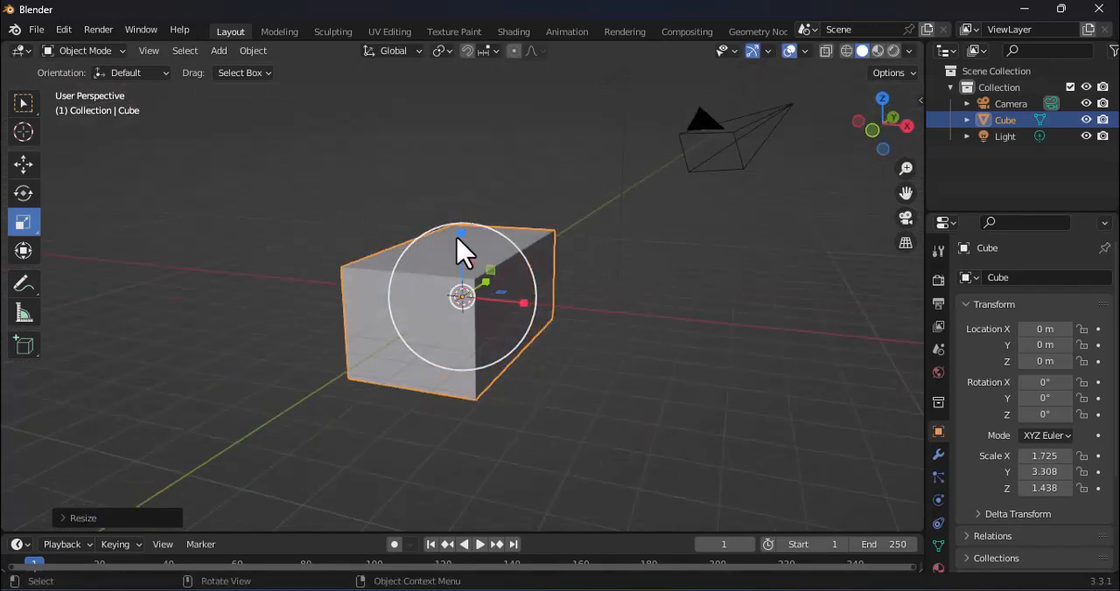
left_click_drag(461, 234, 463, 218)
Step: Move the block straight up along Z to about 1.8388 m so it rests near the ground plane
middle_click_drag(570, 345, 551, 358)
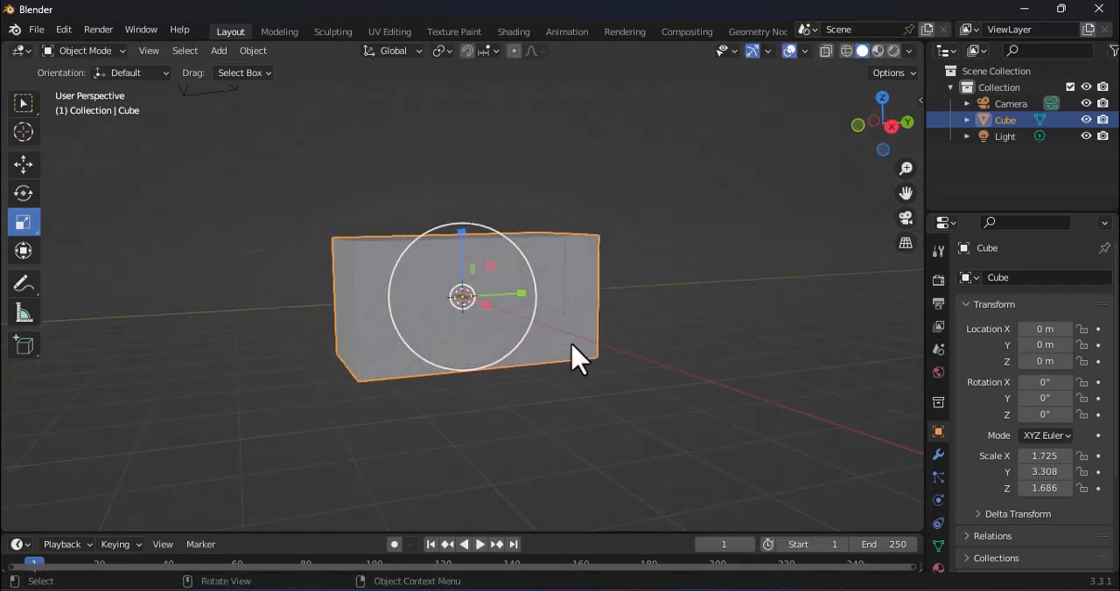
middle_click_drag(560, 433, 639, 409)
middle_click_drag(707, 266, 625, 318)
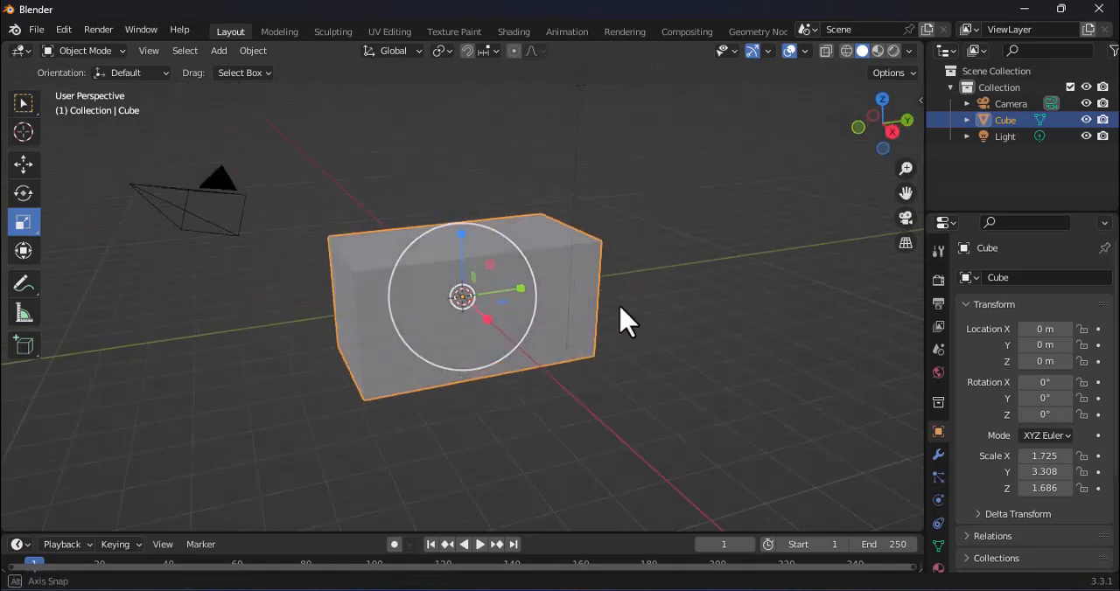
left_click(24, 166)
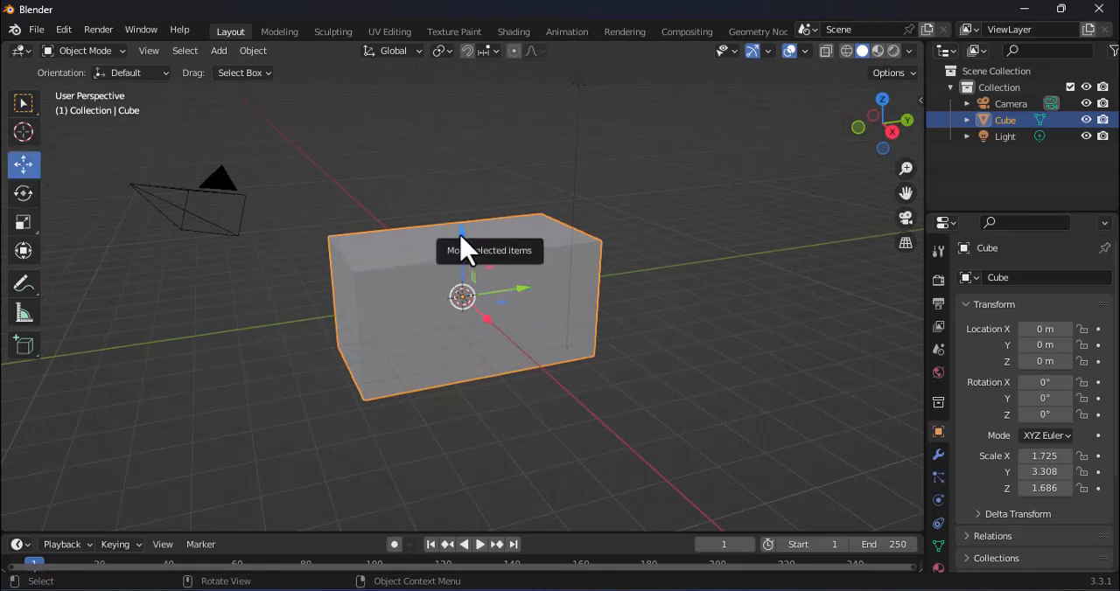
left_click_drag(463, 250, 470, 166)
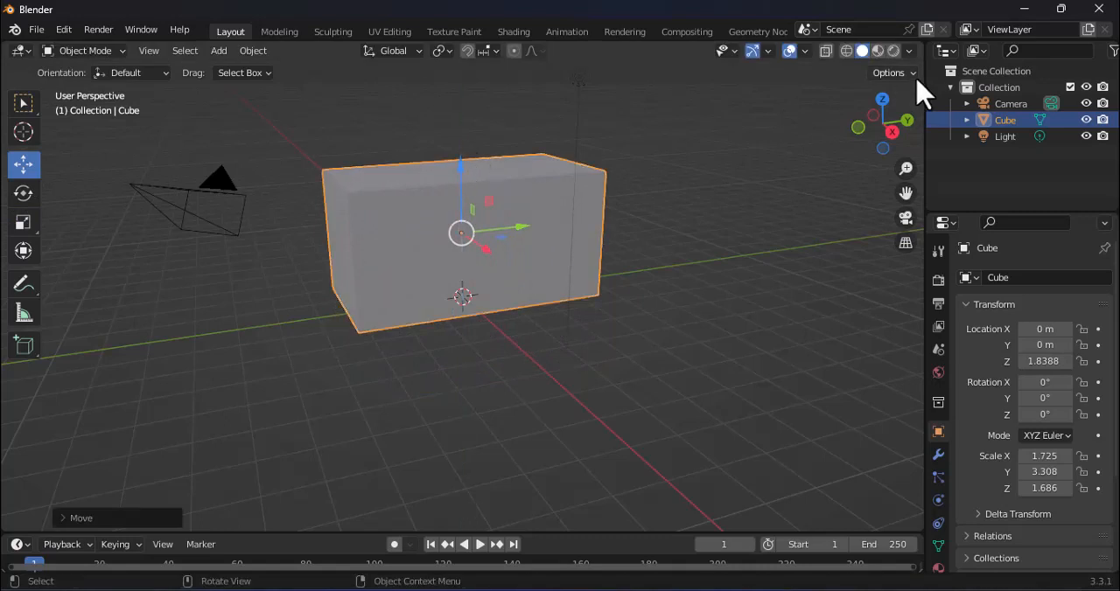
Step: Switch the block to Edit Mode and add one centred loop cut running along its length, with no edge slide
middle_click_drag(558, 269, 687, 273)
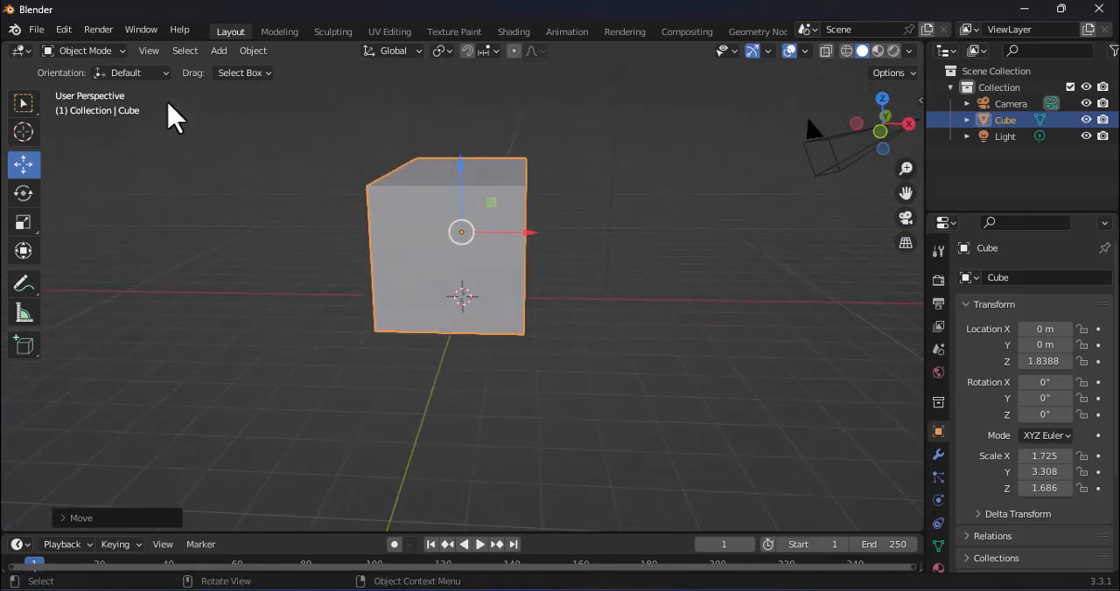
left_click(118, 53)
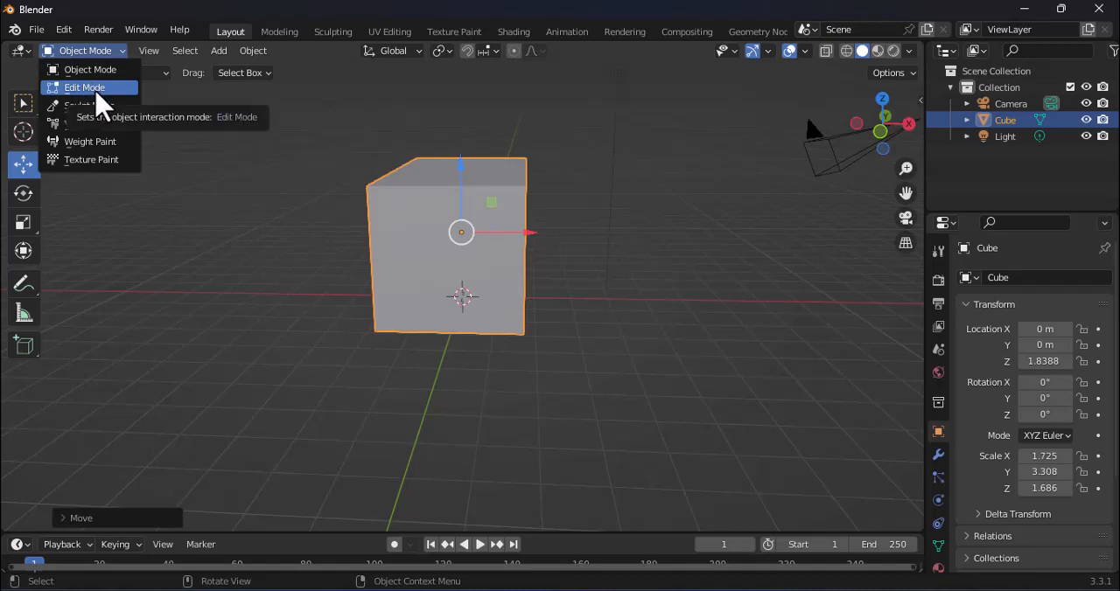
left_click(84, 87)
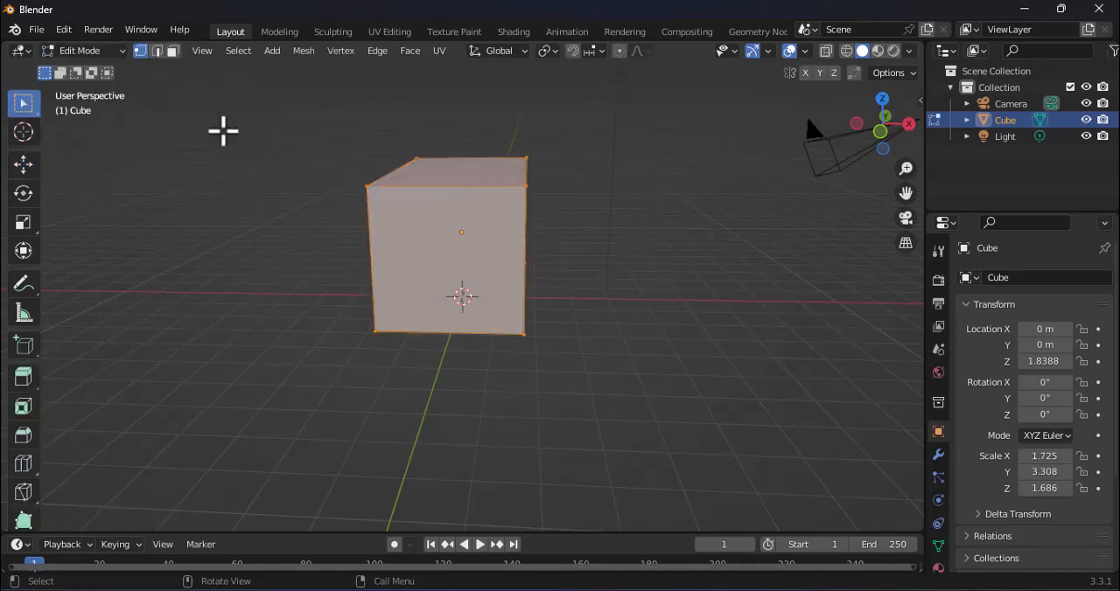
key("Tab")
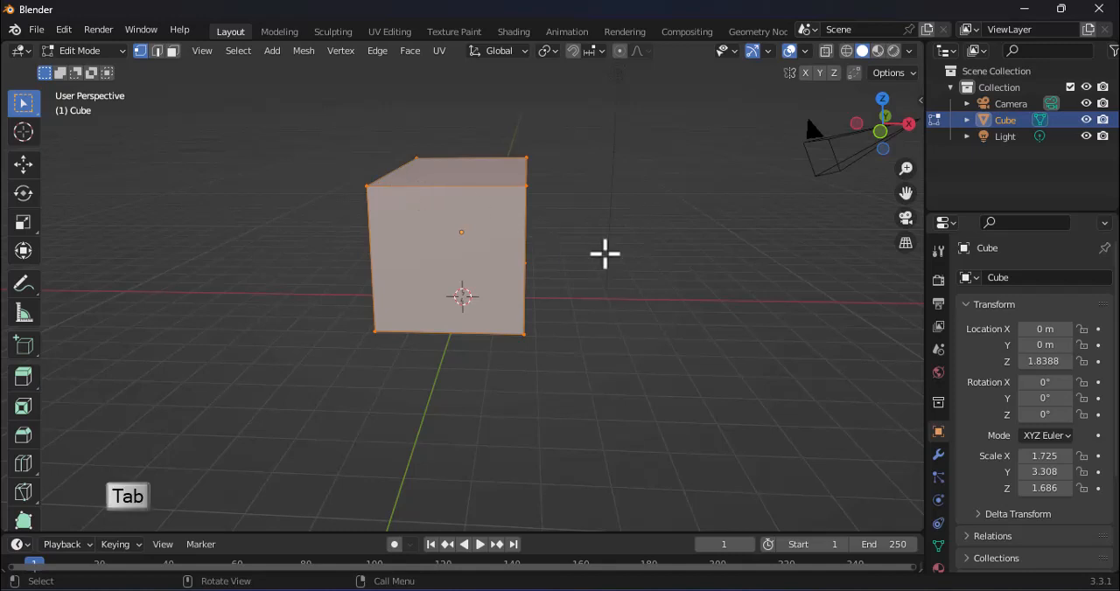
middle_click_drag(606, 254, 660, 294)
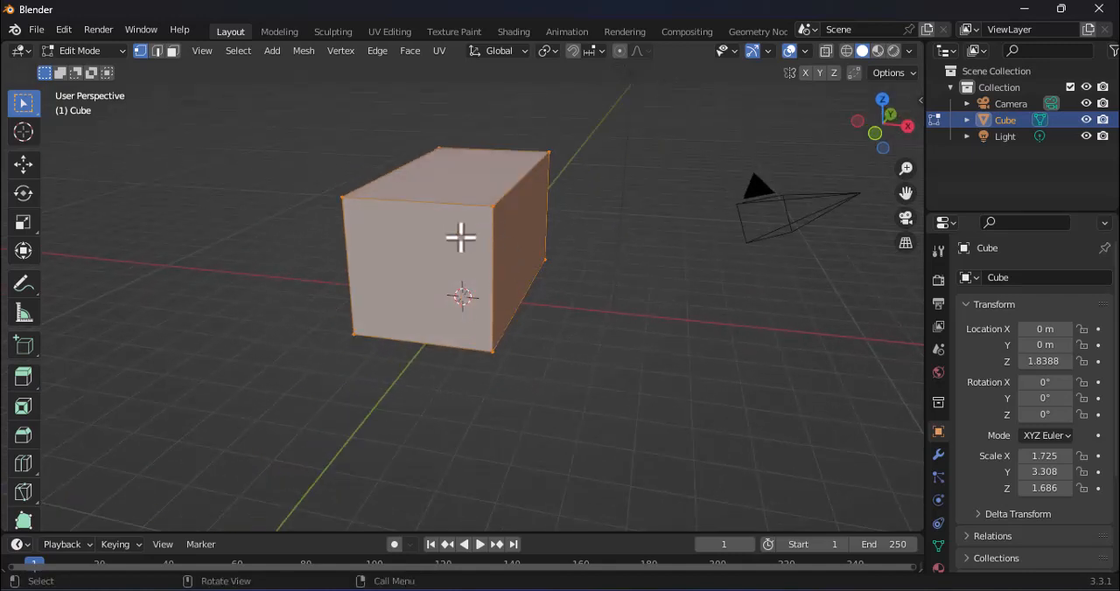
key("ctrl+r")
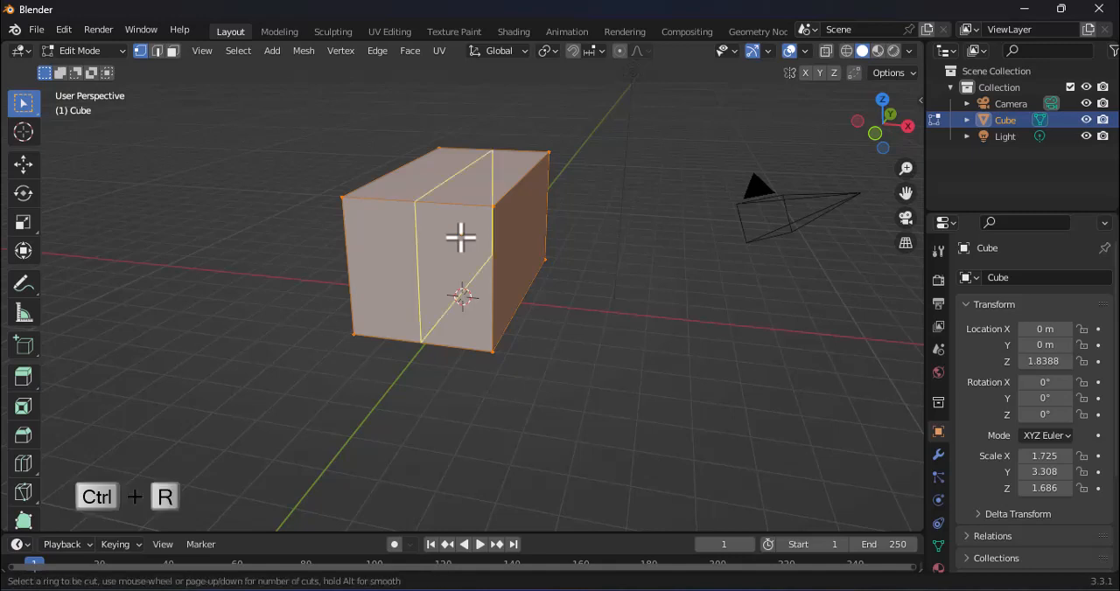
left_click(461, 236)
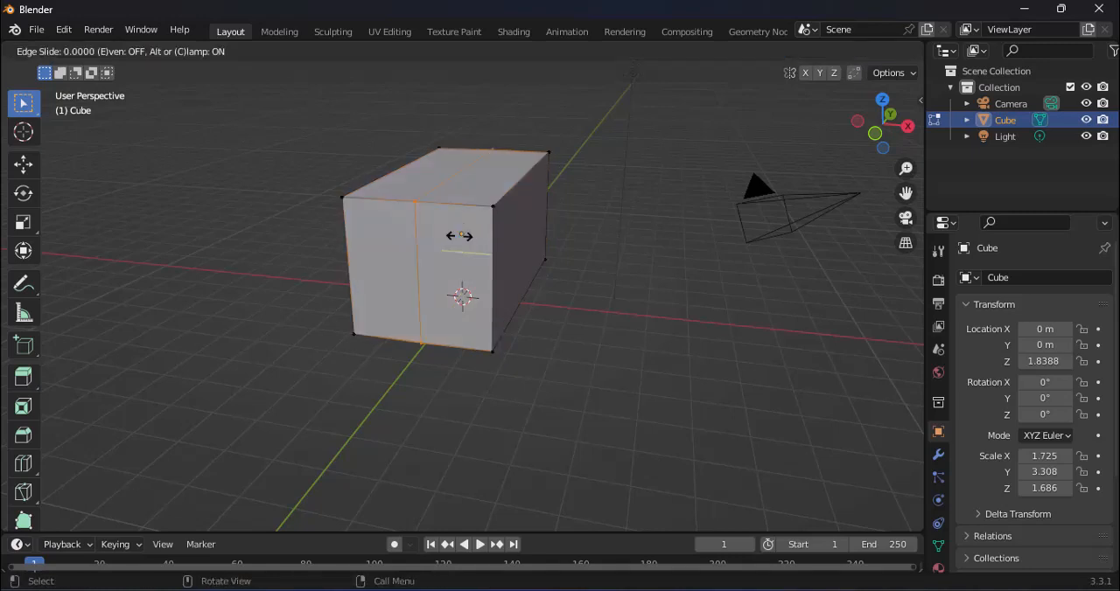
left_click(460, 236)
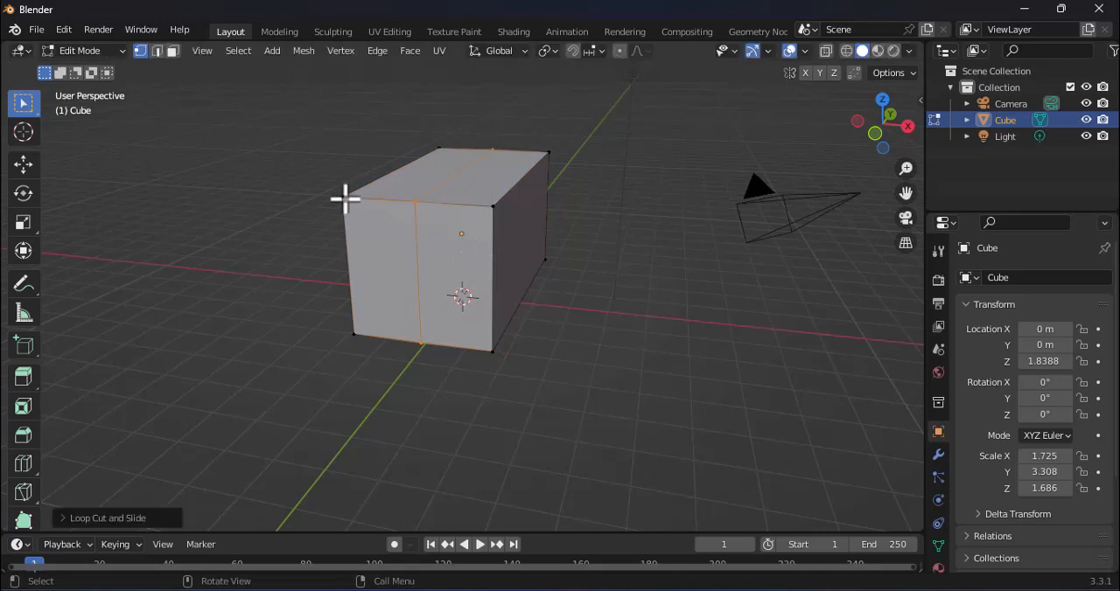
Step: In edge selection mode, select only the centre edge on the block's top and raise it along Z to form a gabled roof ridge
middle_click_drag(427, 231, 462, 201)
scroll(461, 204, "up", 4)
scroll(460, 205, "down", 3)
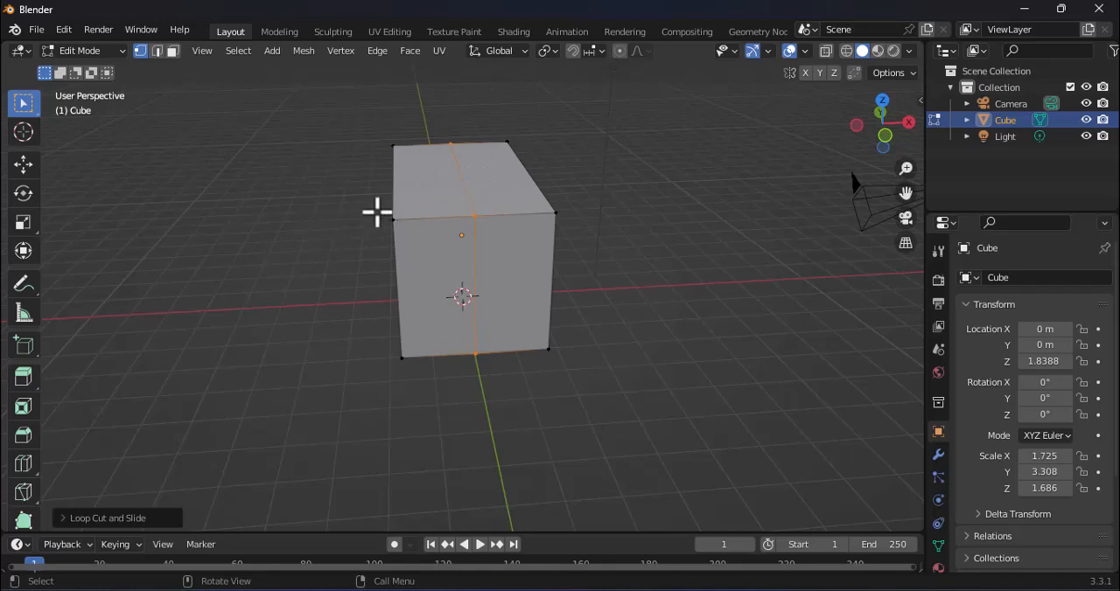
left_click(26, 171)
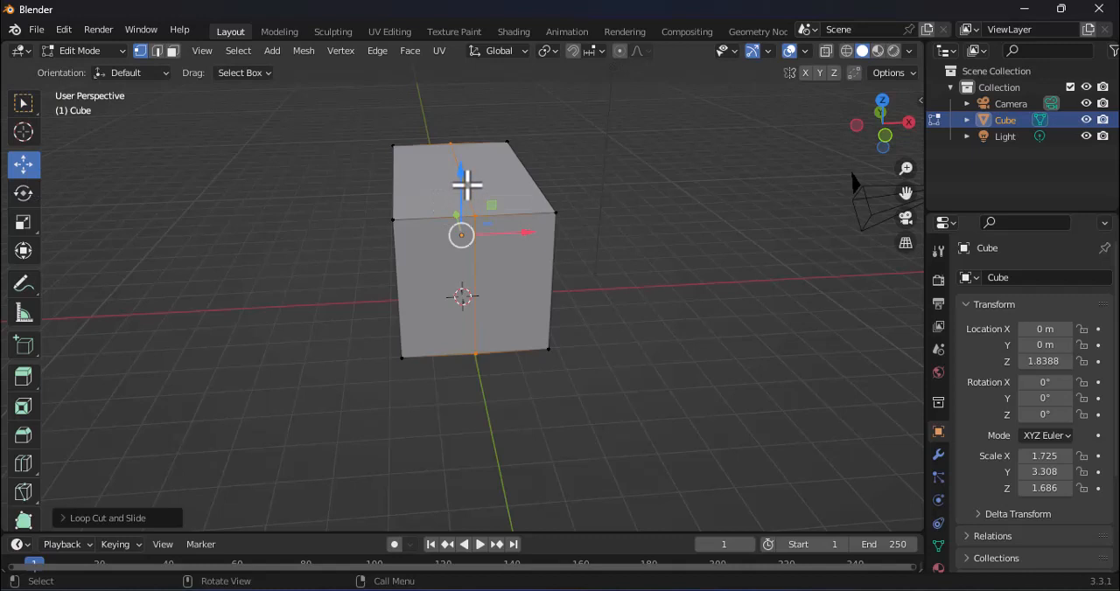
middle_click_drag(468, 185, 495, 207)
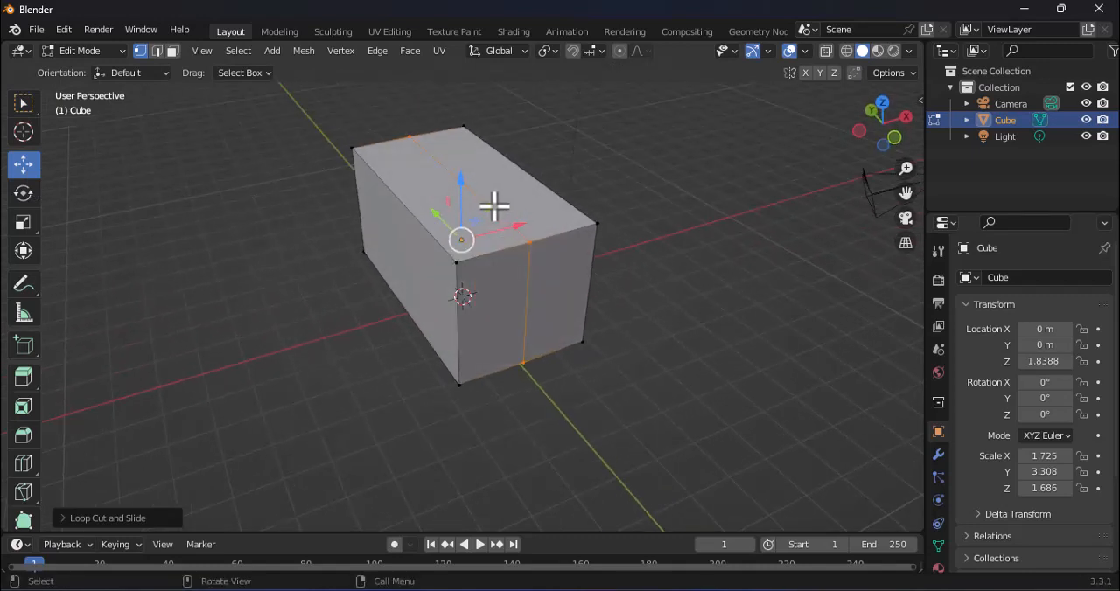
key("alt+a")
middle_click_drag(546, 180, 512, 180)
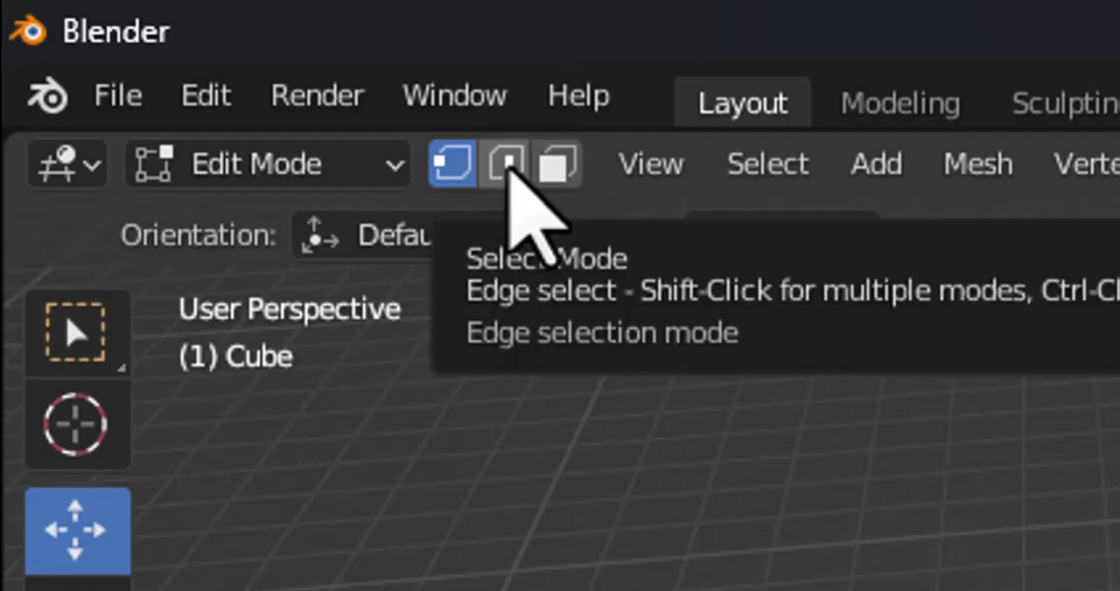
left_click(506, 167)
left_click(477, 200)
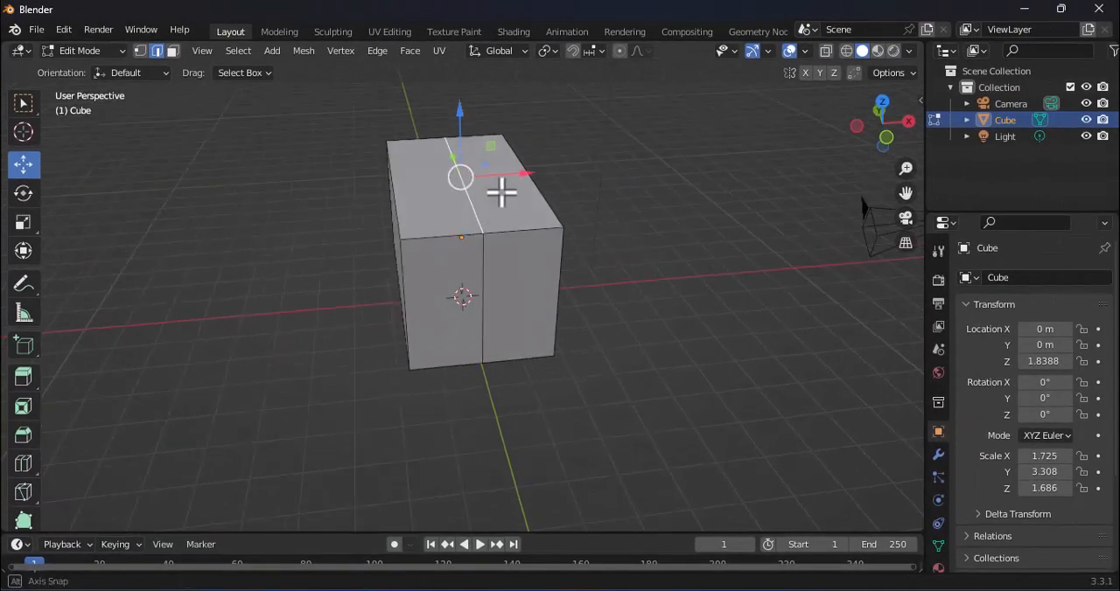
middle_click_drag(502, 195, 501, 194)
left_click_drag(462, 111, 469, 64)
Step: In face selection mode, select the two faces on each gable end and delete all four faces
mouse_move(560, 265)
middle_mouse_down()
mouse_move(545, 240)
mouse_move(565, 232)
mouse_move(567, 250)
mouse_move(546, 250)
mouse_move(596, 258)
mouse_move(560, 261)
middle_mouse_up()
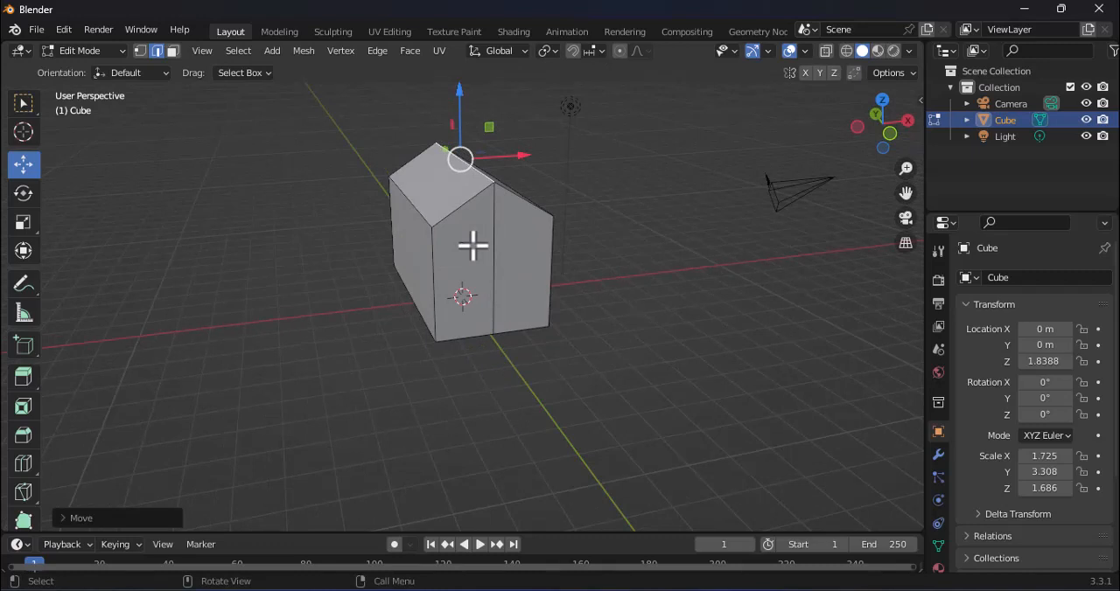
middle_click_drag(589, 171, 471, 271)
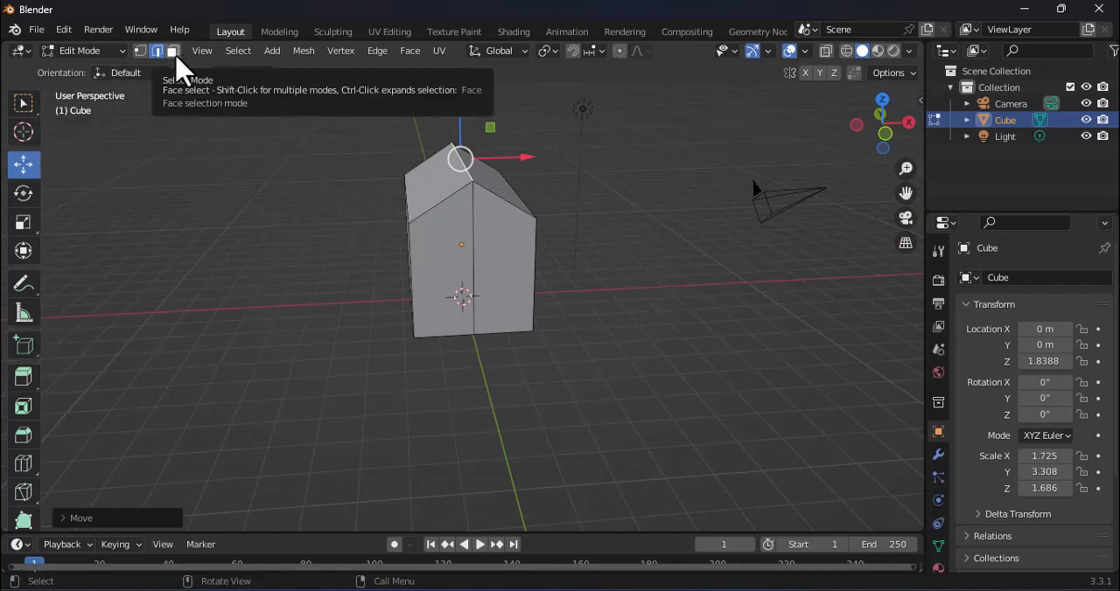
left_click(173, 52)
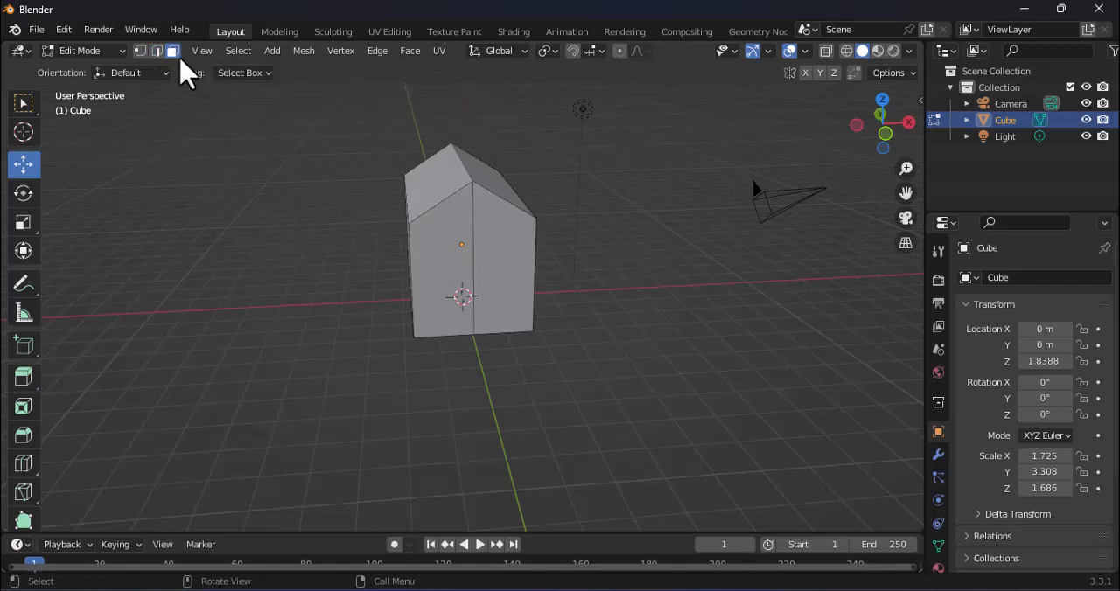
left_click(419, 253)
mouse_move(425, 263)
middle_mouse_down()
mouse_move(475, 268)
mouse_move(432, 257)
middle_mouse_up()
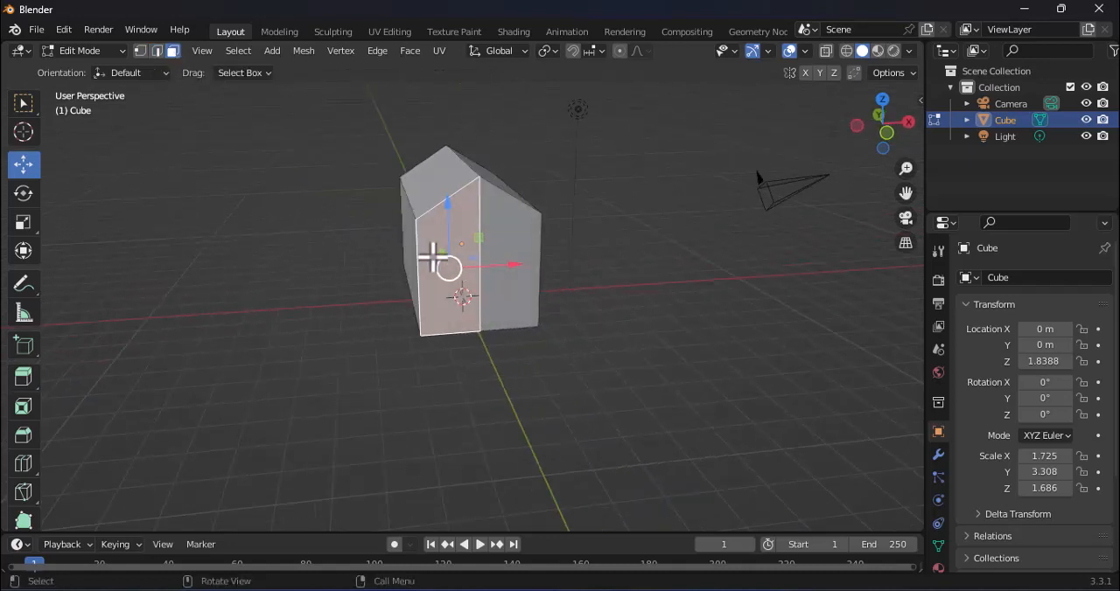
middle_click_drag(496, 253, 453, 268)
left_click(511, 234, "shift")
middle_click_drag(511, 235, 372, 253)
left_click(381, 253, "shift")
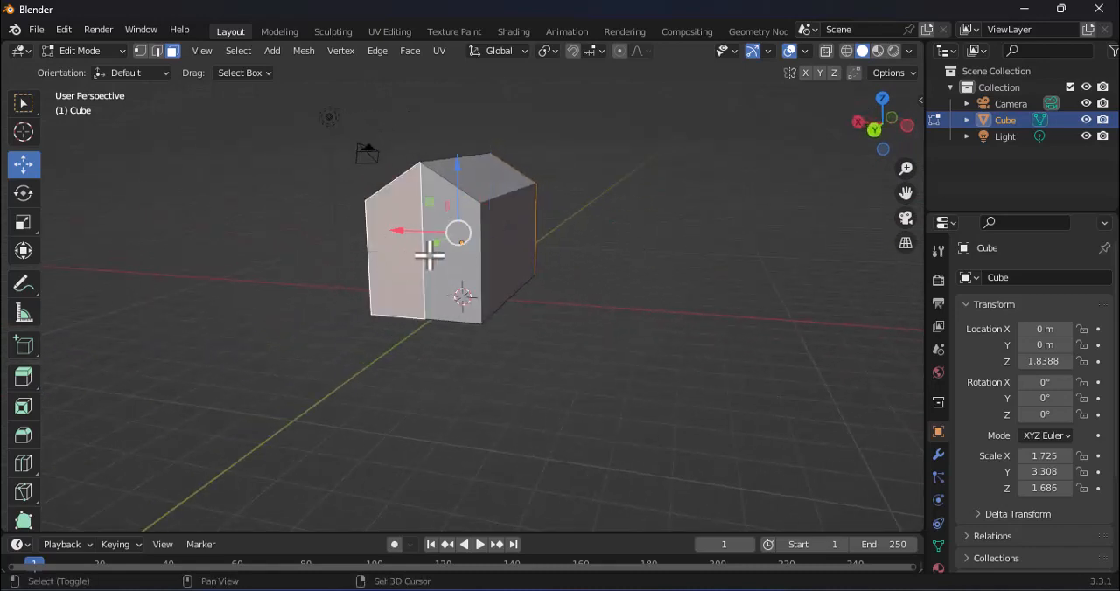
middle_click_drag(438, 262, 288, 265)
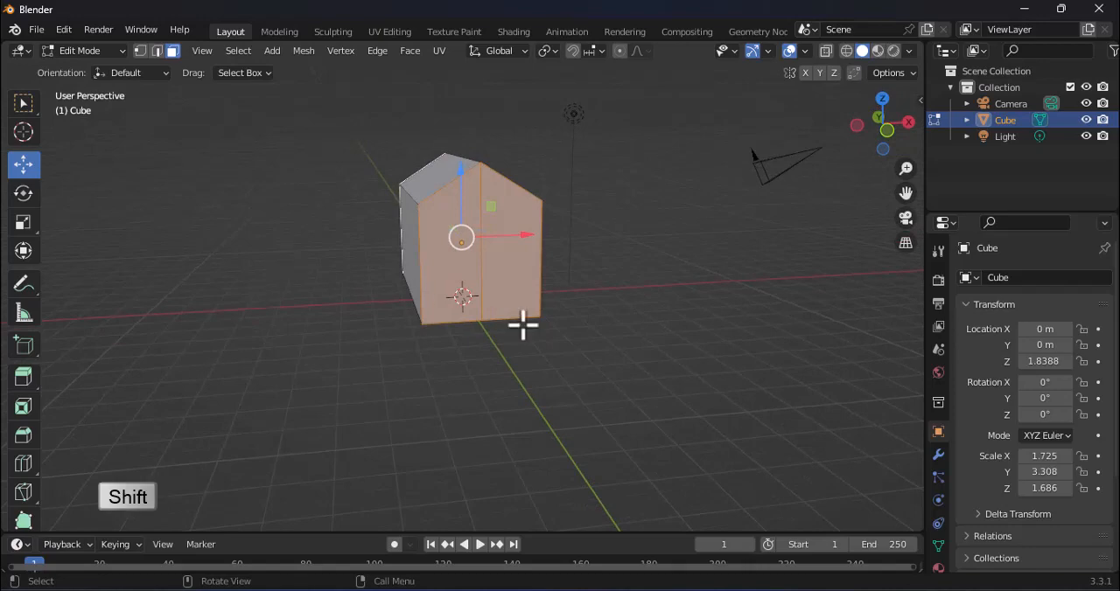
mouse_move(522, 325)
middle_mouse_down()
mouse_move(498, 305)
mouse_move(775, 326)
mouse_move(523, 327)
mouse_move(478, 317)
mouse_move(523, 334)
middle_mouse_up()
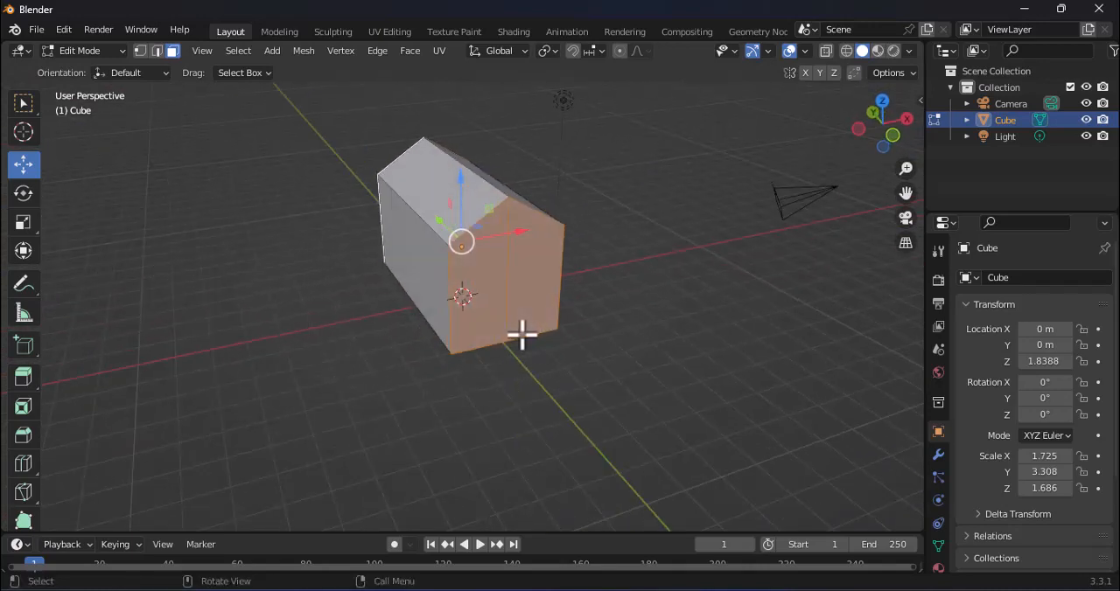
key("x")
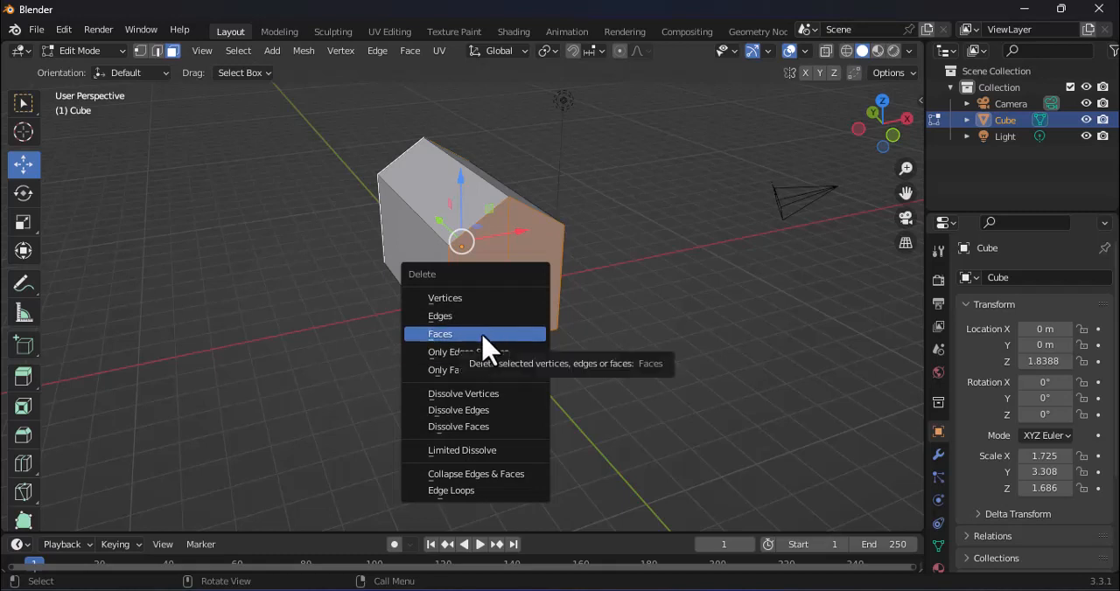
left_click(484, 341)
Step: Switch to vertex selection mode for rebuilding the open front end of the house
middle_click_drag(596, 327, 375, 318)
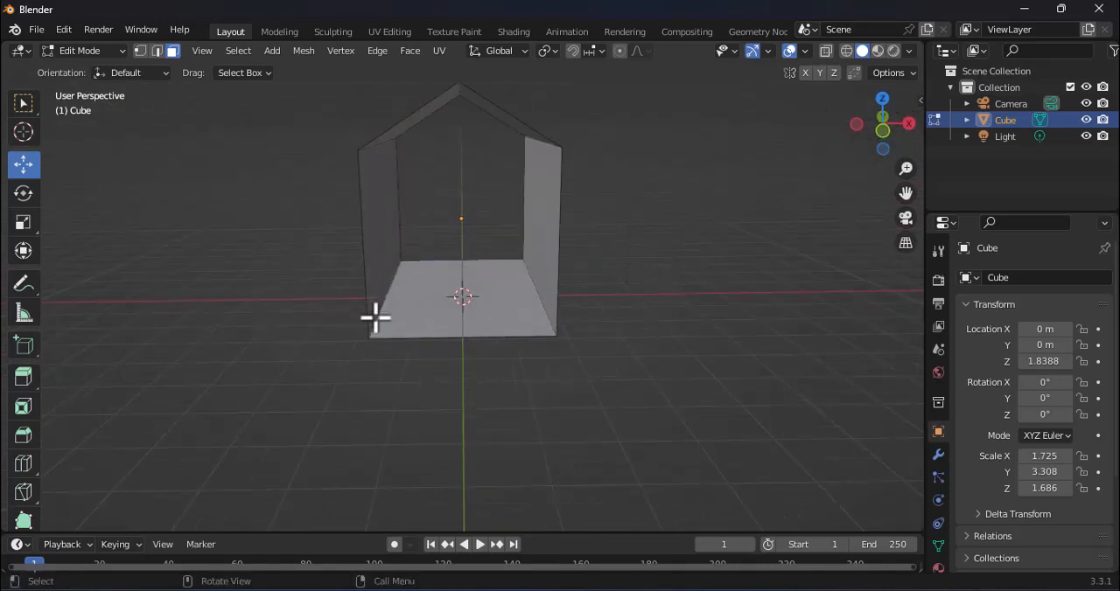
middle_click_drag(375, 317, 383, 329)
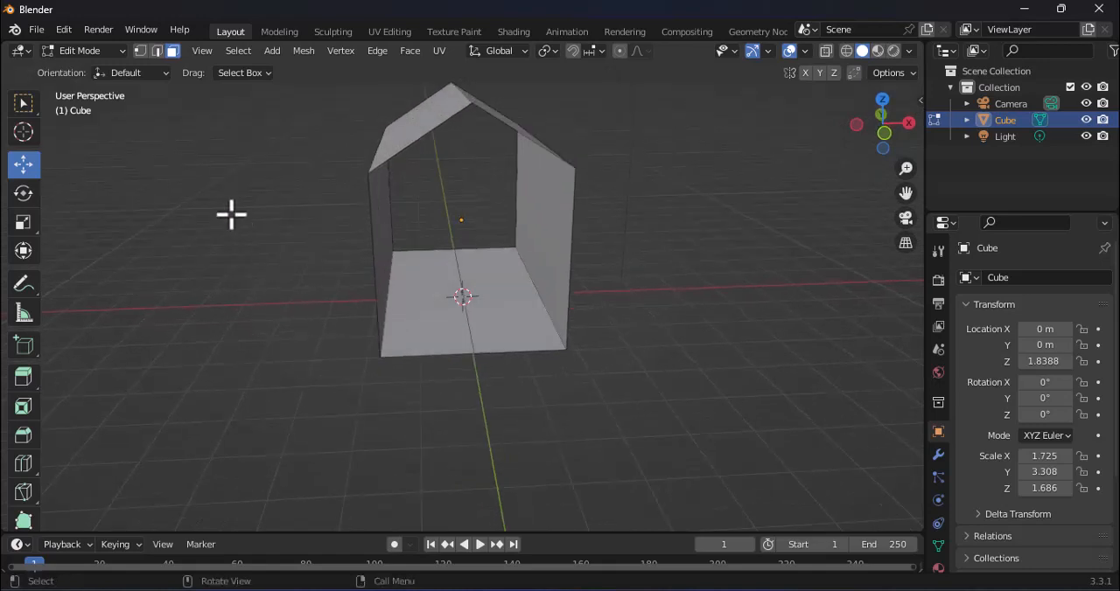
left_click(141, 54)
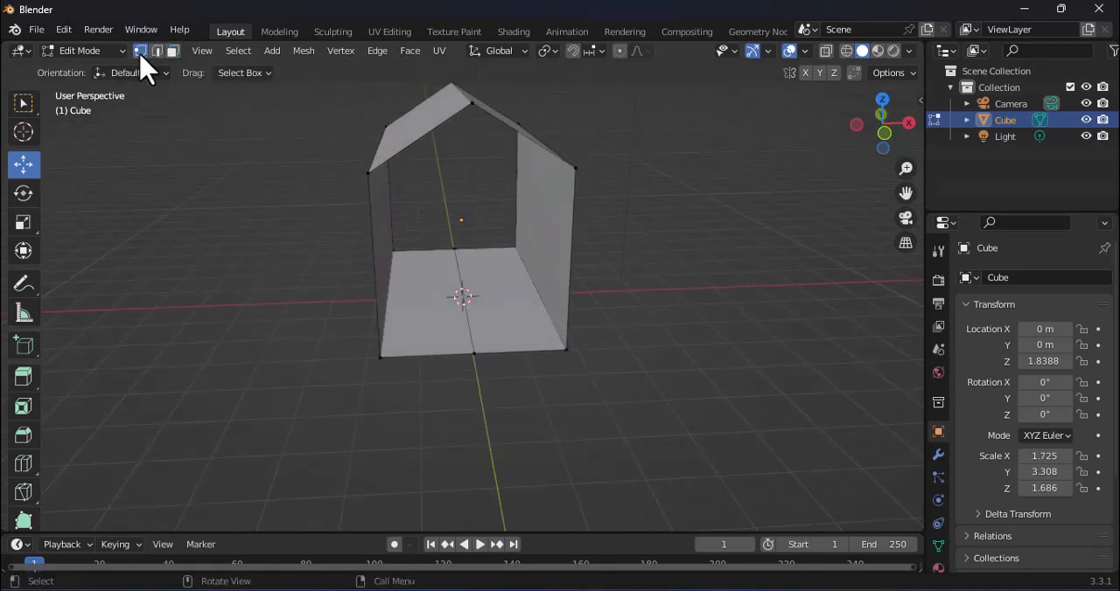
left_click(367, 176)
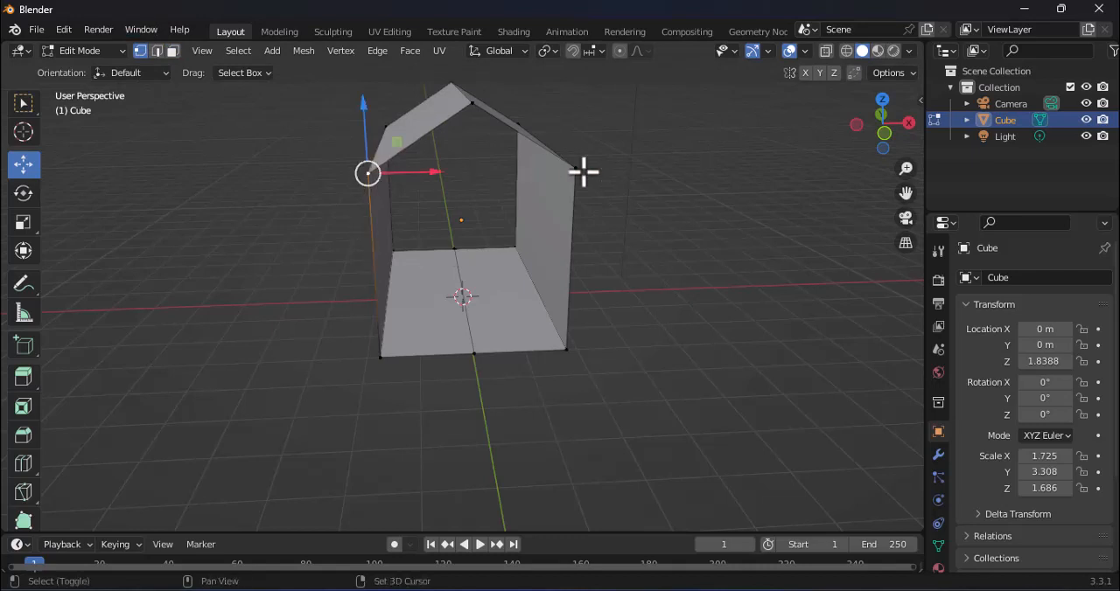
left_click(577, 168, "shift")
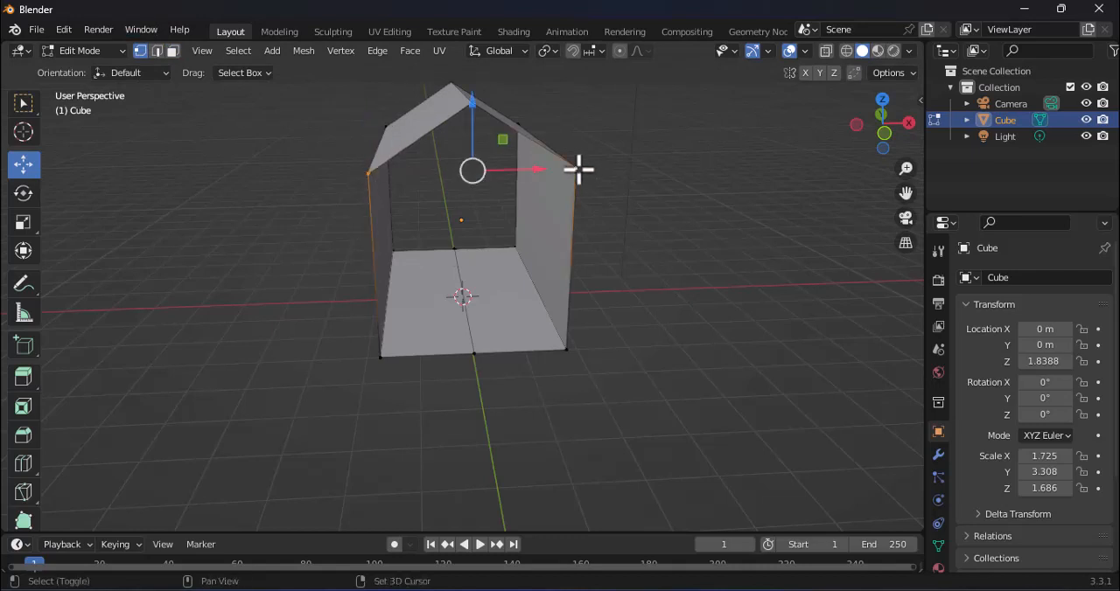
left_click(567, 351, "shift")
left_click(380, 357, "shift")
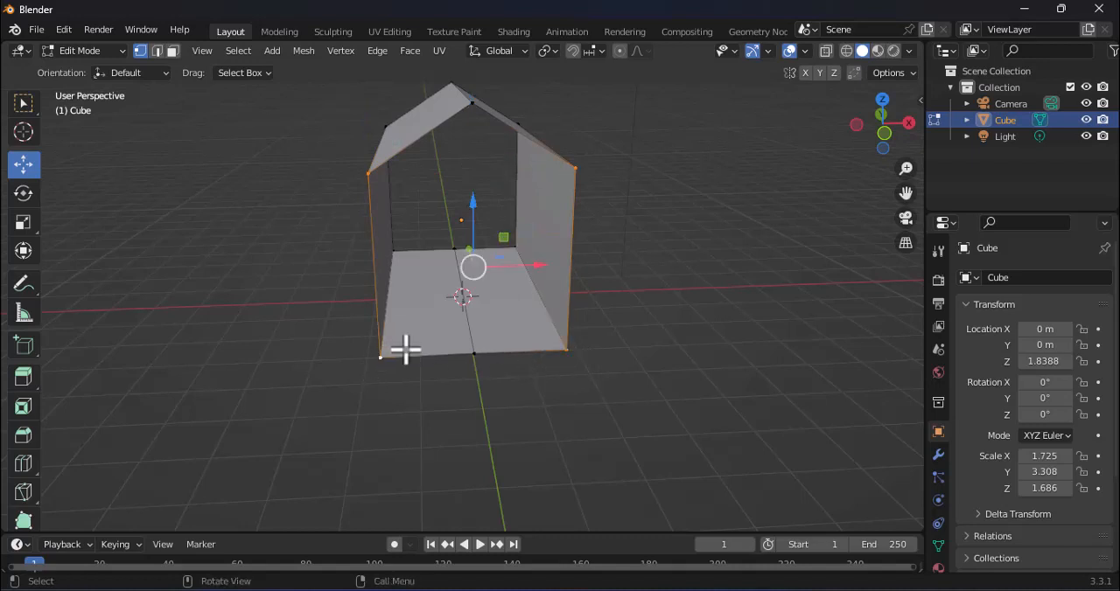
right_click(367, 176)
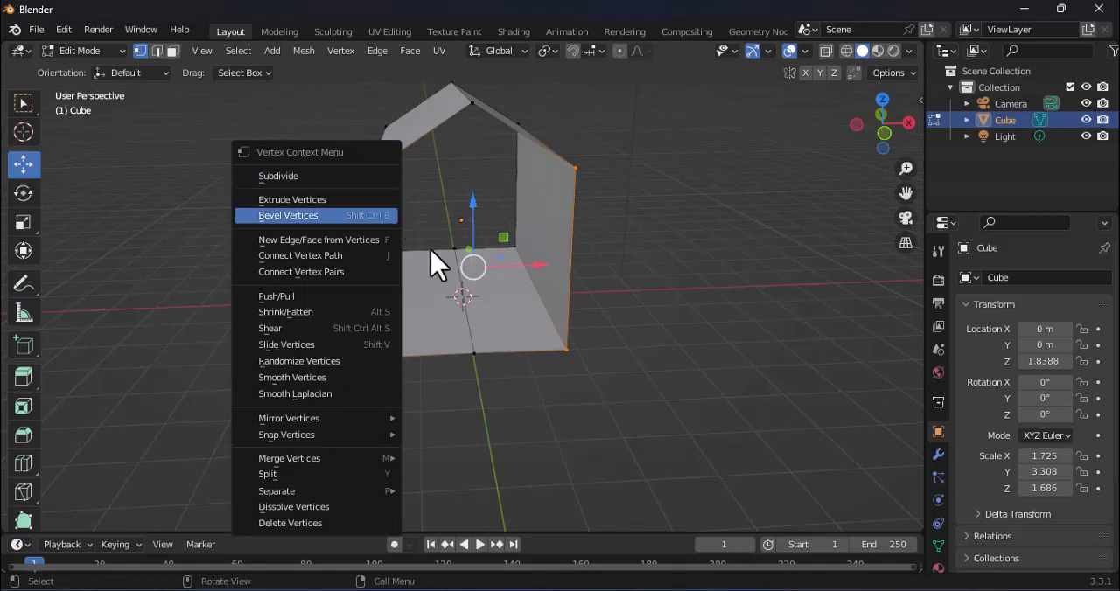
left_click(532, 346)
Step: Fill the front opening with a rectangular wall face between its two eave vertices and two bottom corner vertices
left_click(368, 174)
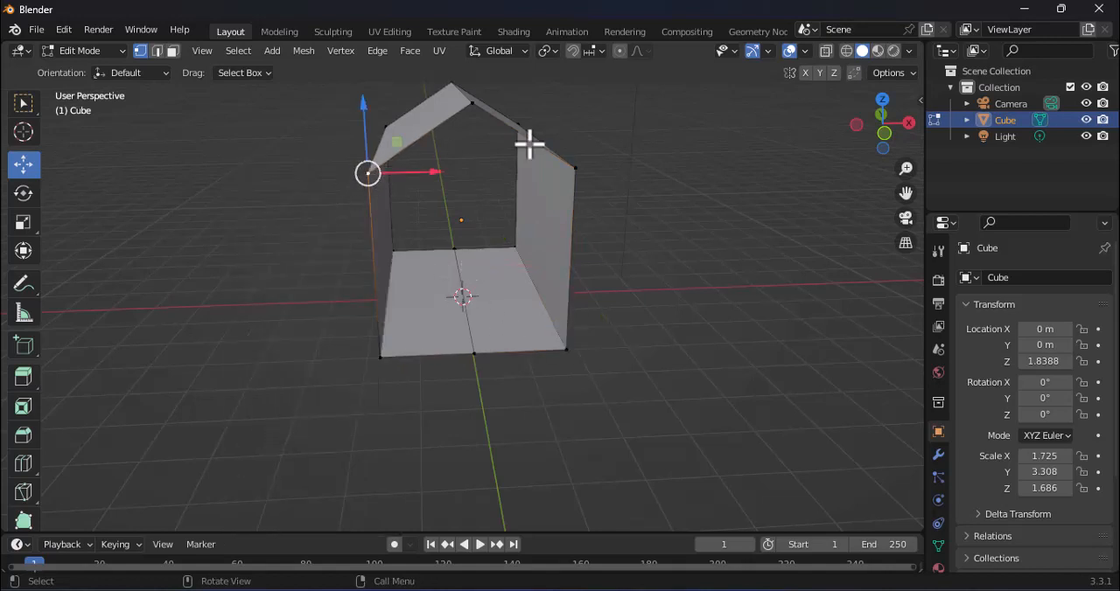
left_click(575, 168, "shift")
left_click(565, 350, "shift")
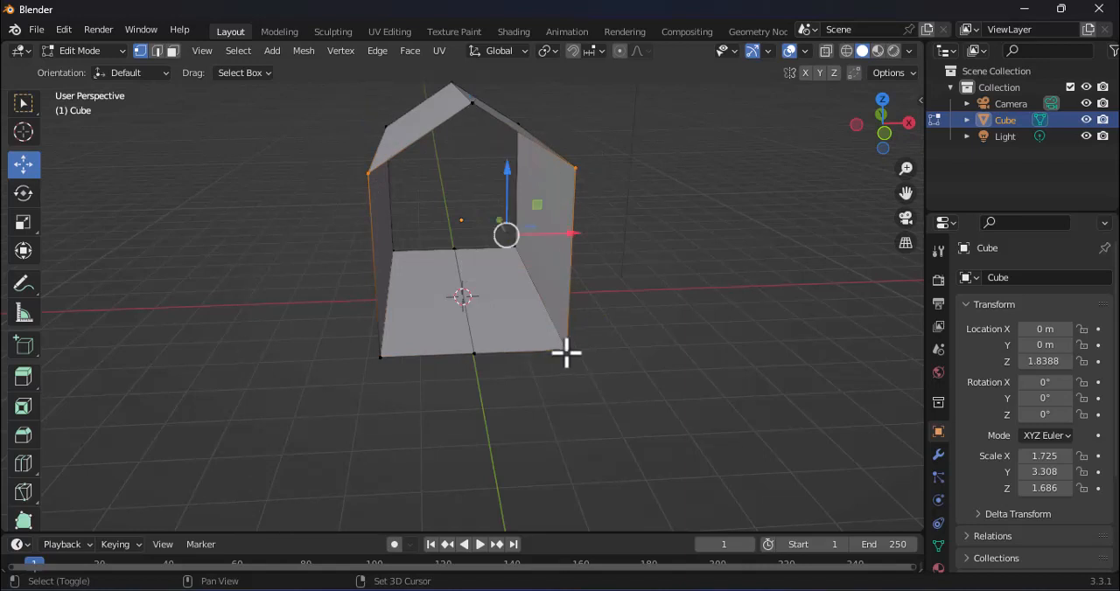
left_click(380, 357, "shift")
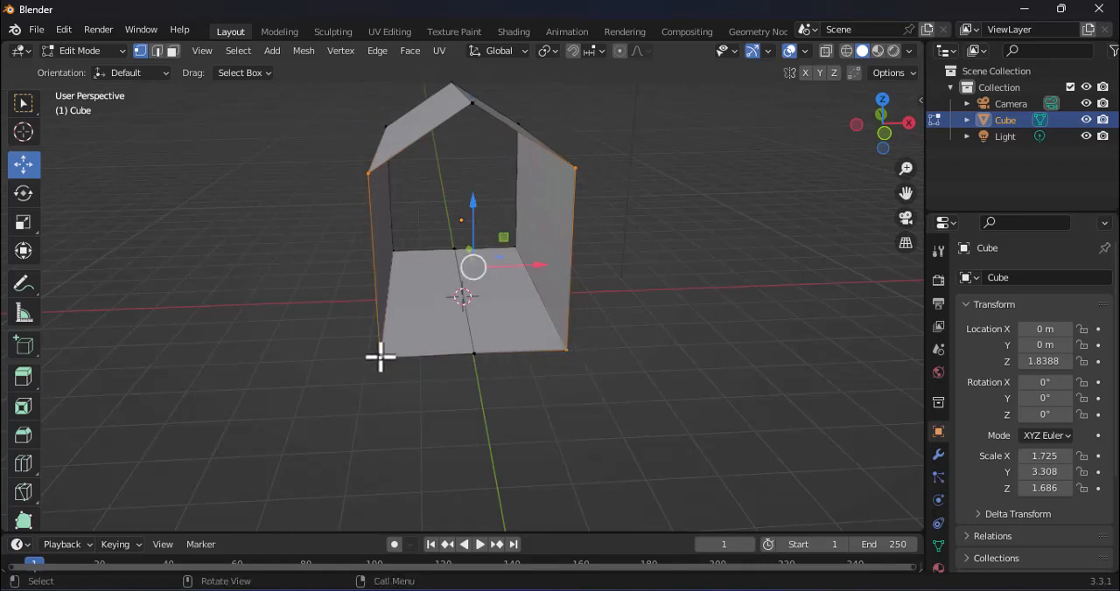
key("f")
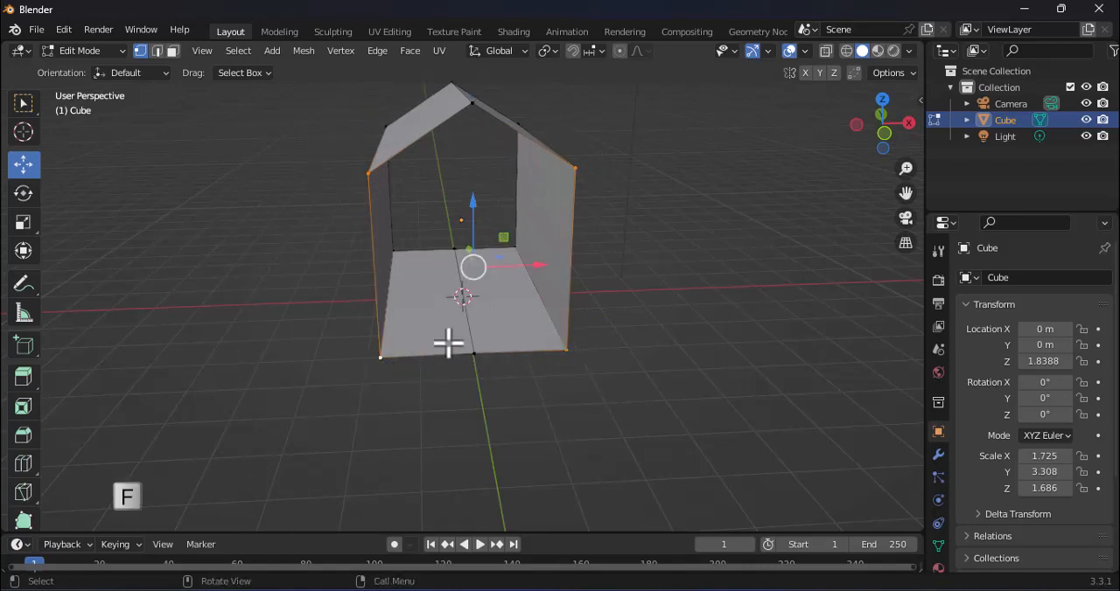
key("f")
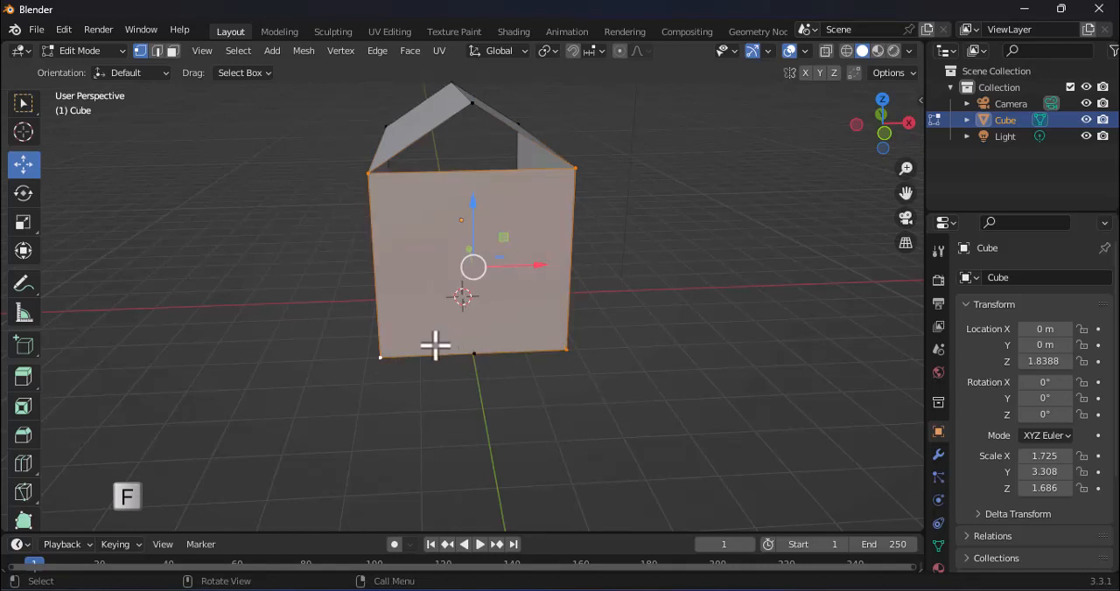
Step: Fill the front gable with a triangular face between the ridge vertex and the two eave vertices
middle_click_drag(435, 345, 435, 112)
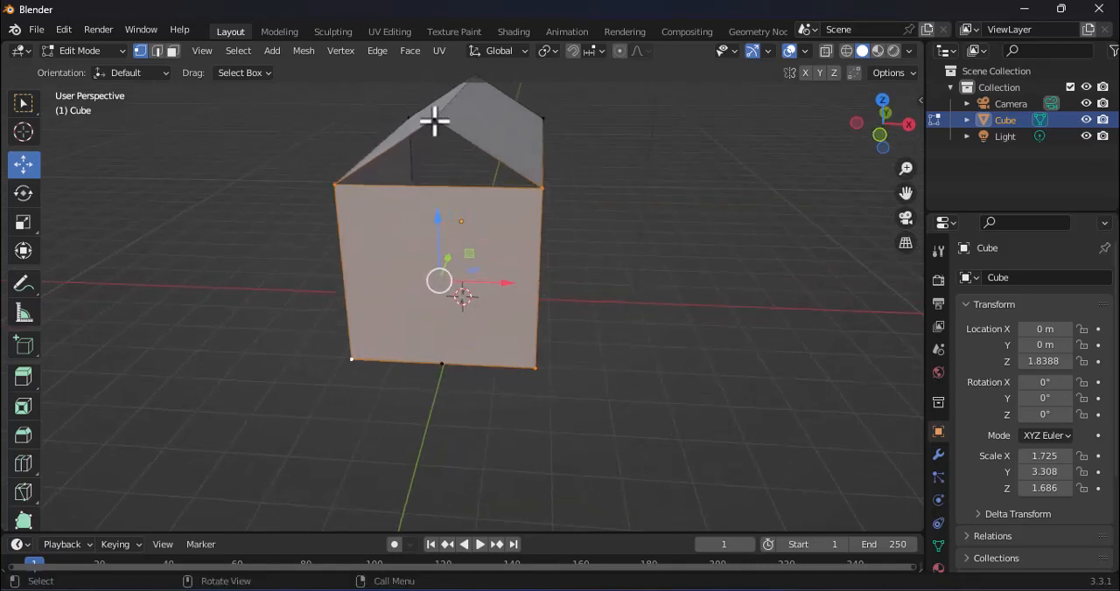
left_click(435, 120)
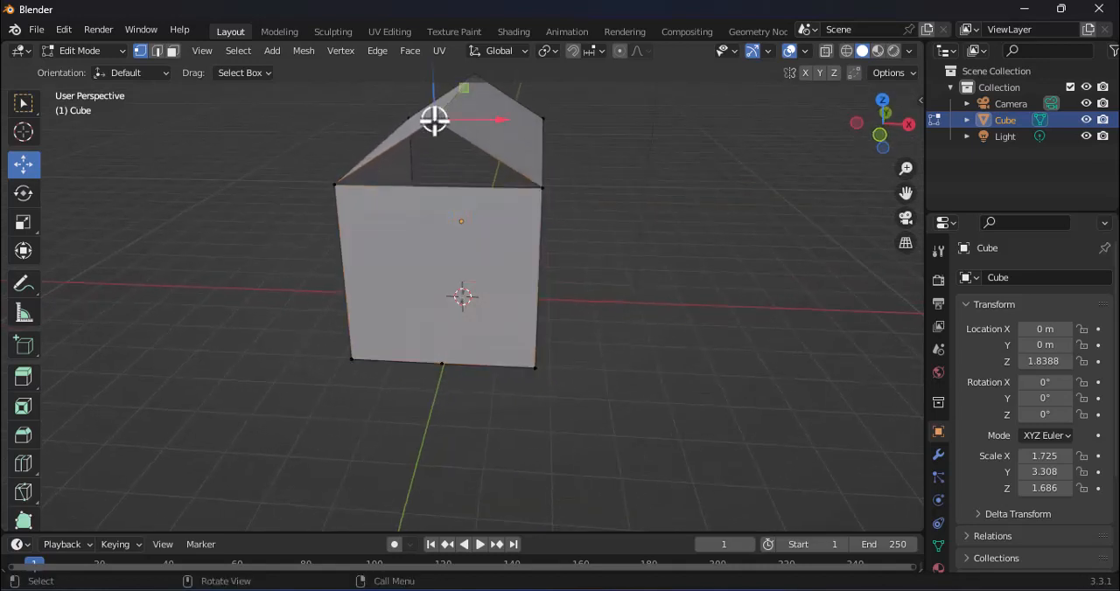
left_click(336, 184, "shift")
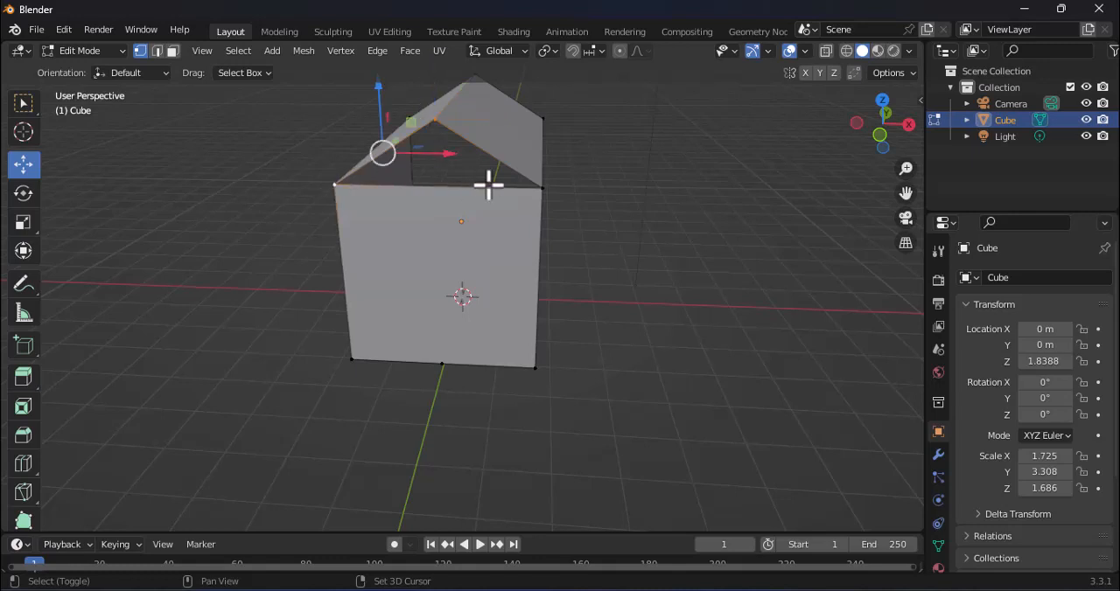
left_click(543, 186, "shift")
Step: Close the gable at the house's rear end with a triangular face joining the ridge vertex and both eave vertices
middle_click_drag(539, 189, 764, 245)
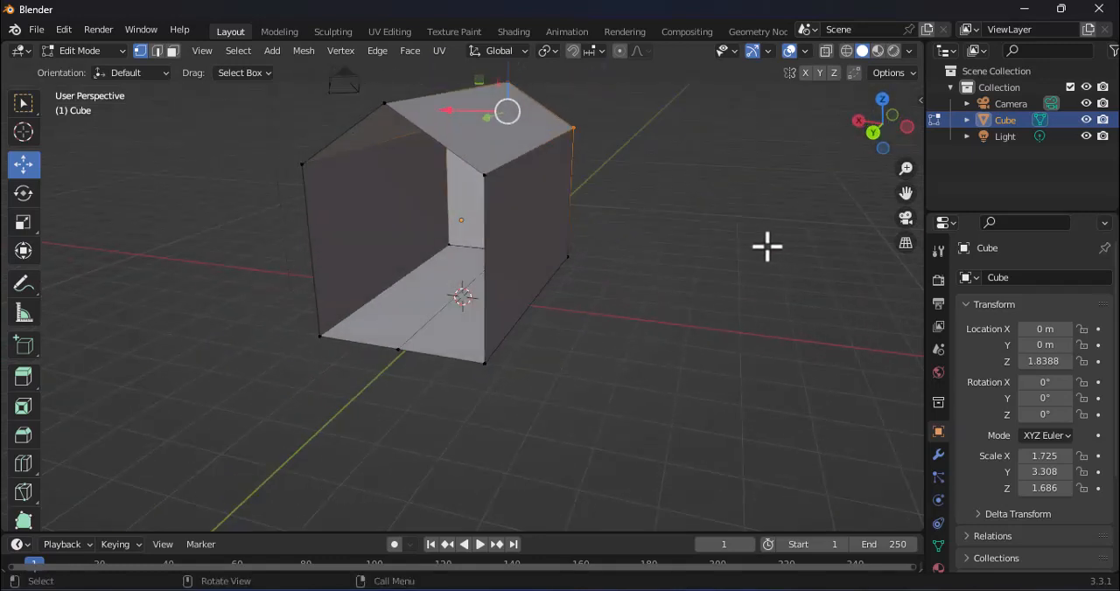
left_click(384, 104)
left_click(303, 164, "shift")
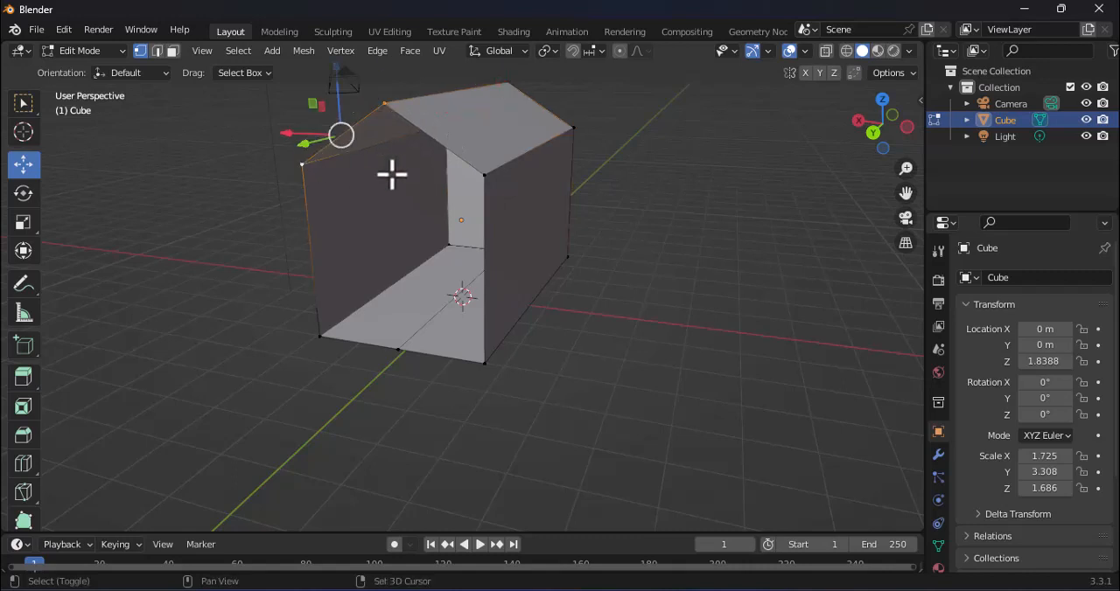
left_click(480, 174, "shift")
key("f")
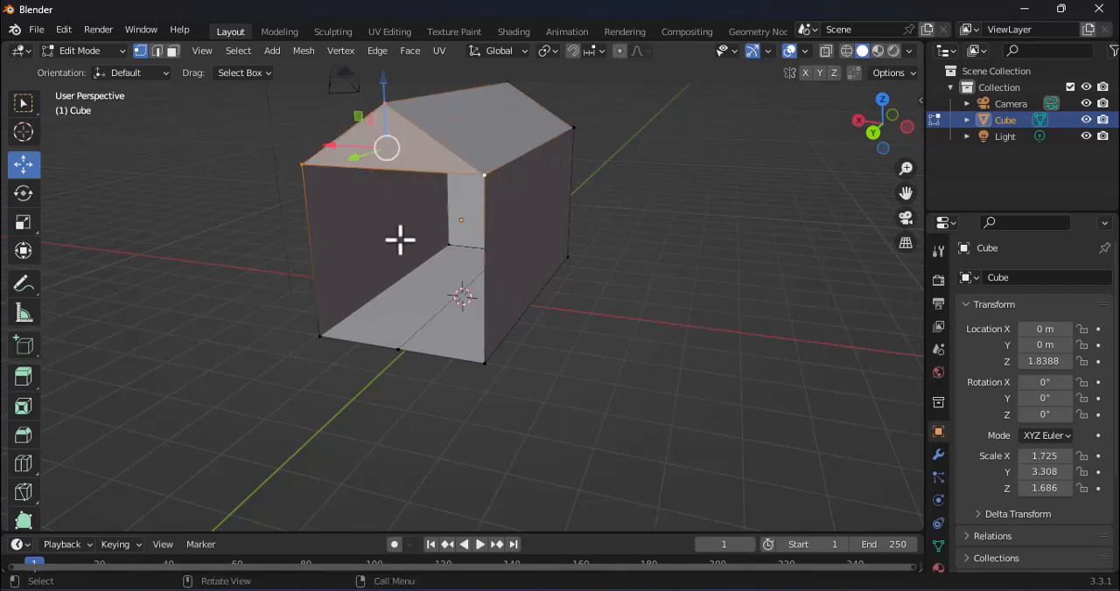
Step: Fill the rear opening with a rectangular wall face between its four corner vertices, below the gable triangle
left_click(321, 337)
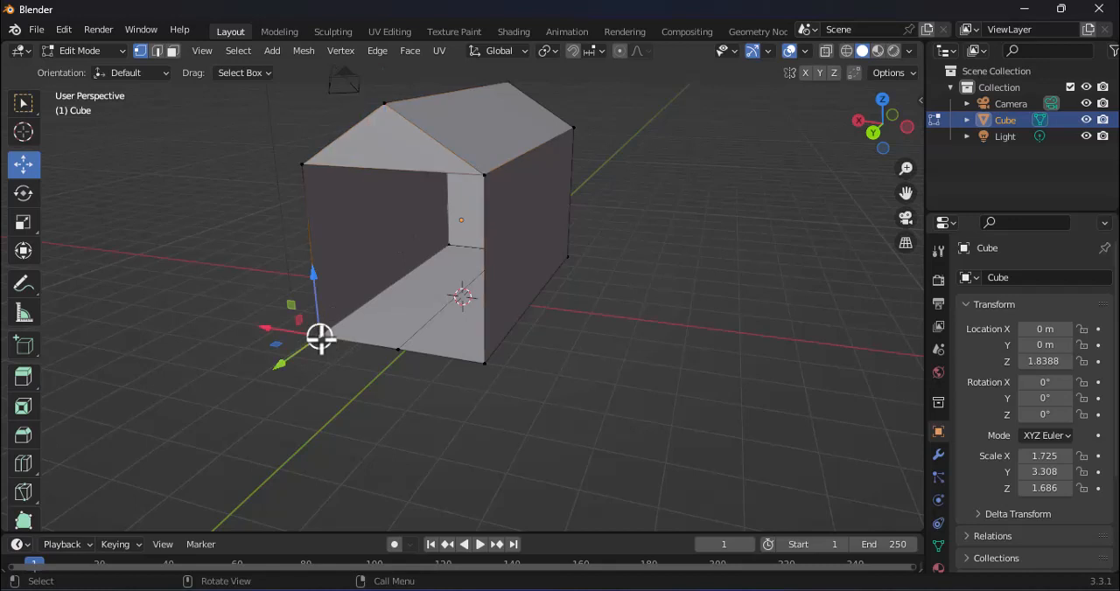
left_click(303, 165, "shift")
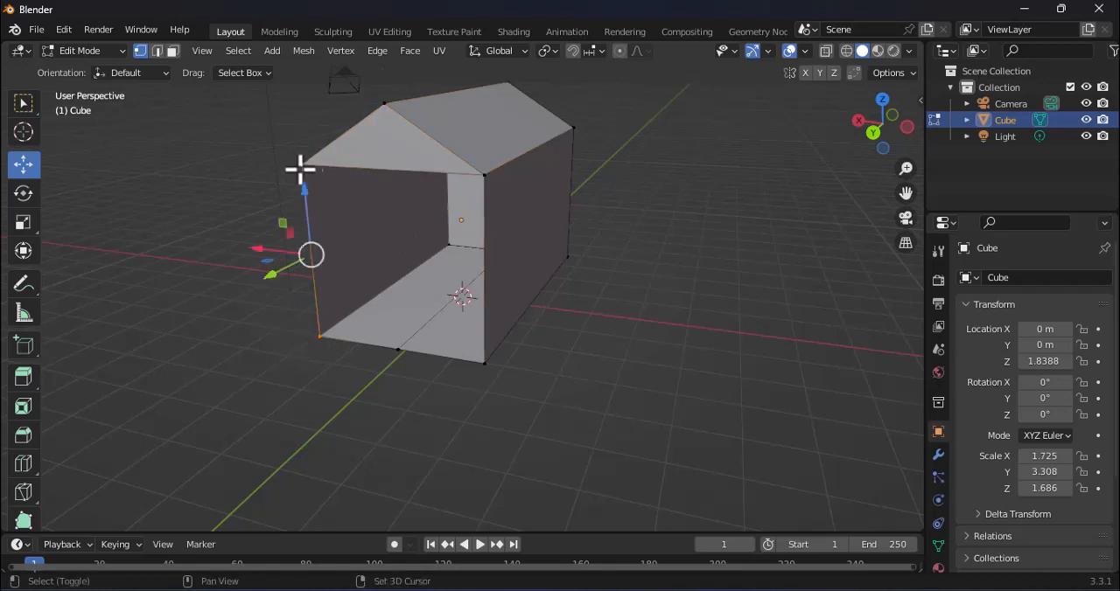
left_click(483, 175, "shift")
left_click(484, 360, "shift")
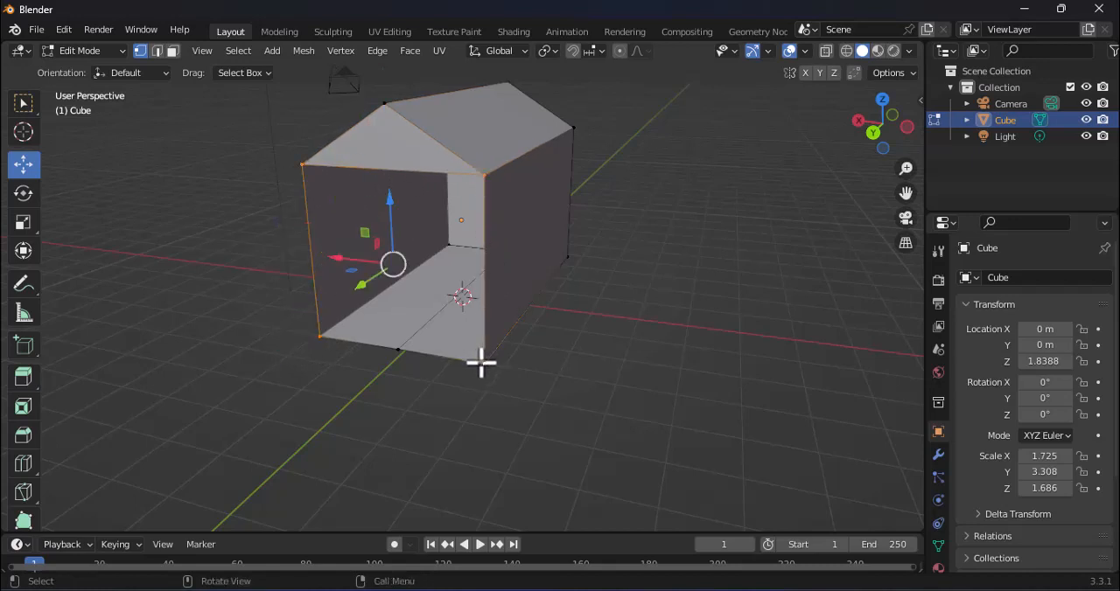
key("f")
Step: Clear the vertex selection and switch the mesh to face selection mode
middle_click_drag(480, 364, 323, 331)
middle_click_drag(504, 341, 559, 294)
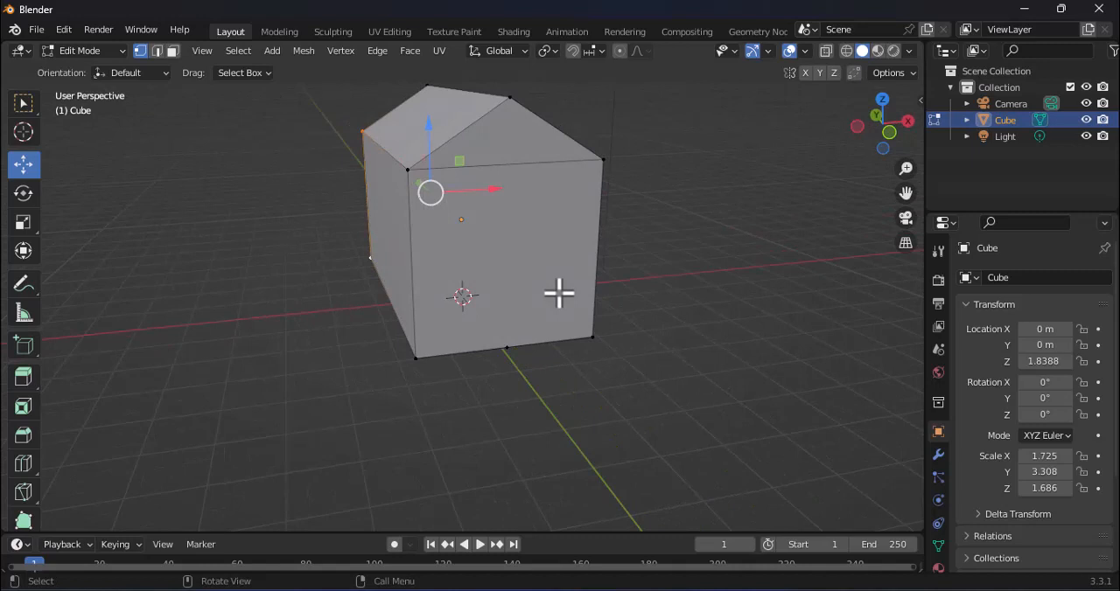
key("alt+a")
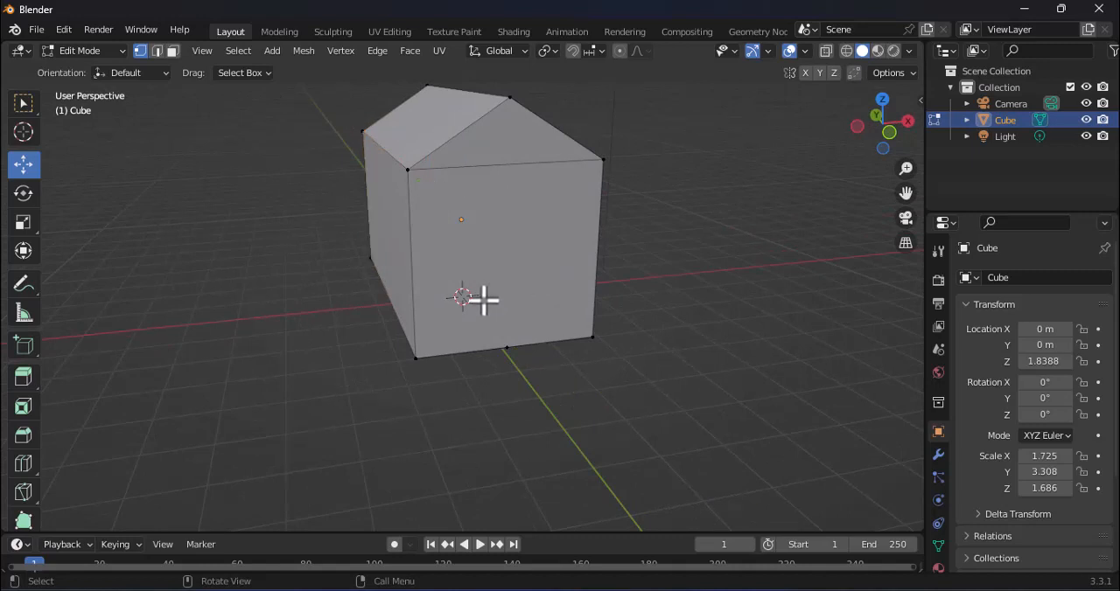
left_click(175, 55)
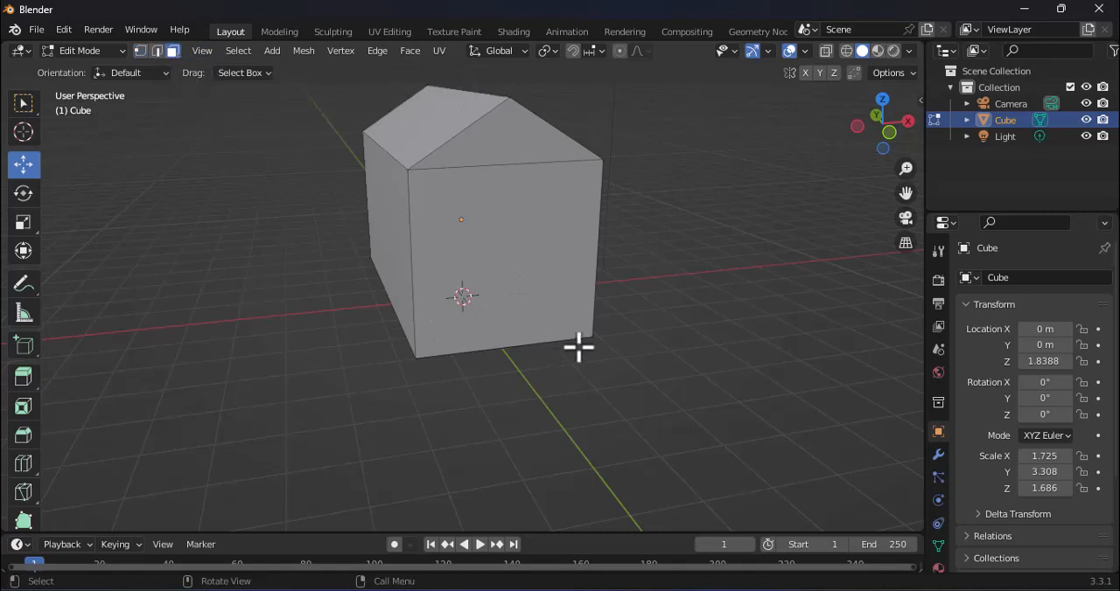
Step: Inset the front wall face evenly on all sides to form a smaller square face in its centre
middle_click_drag(578, 347, 583, 330)
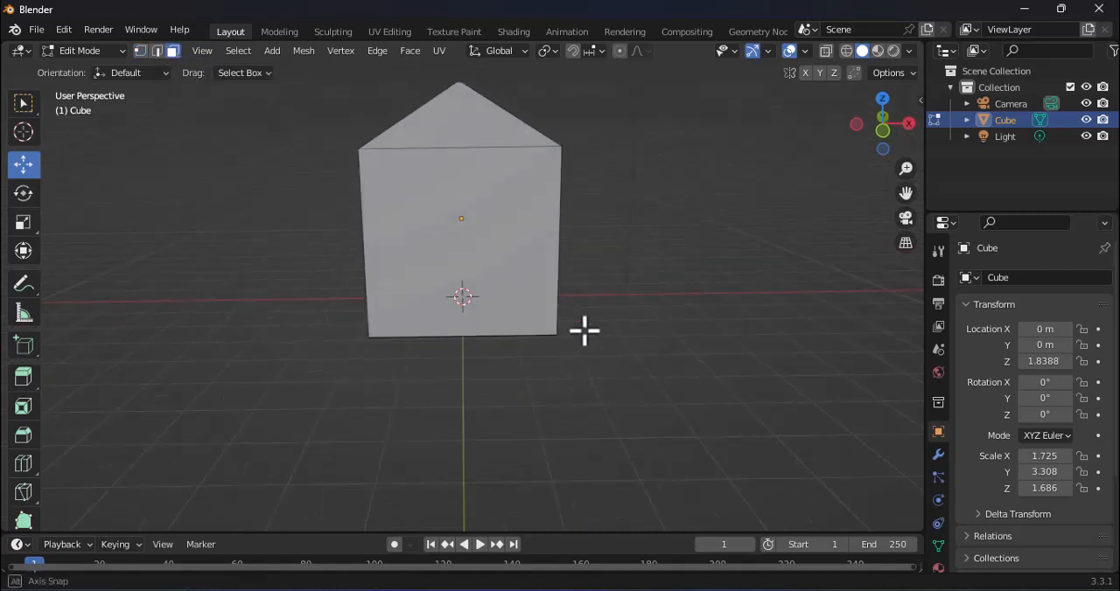
left_click(24, 414)
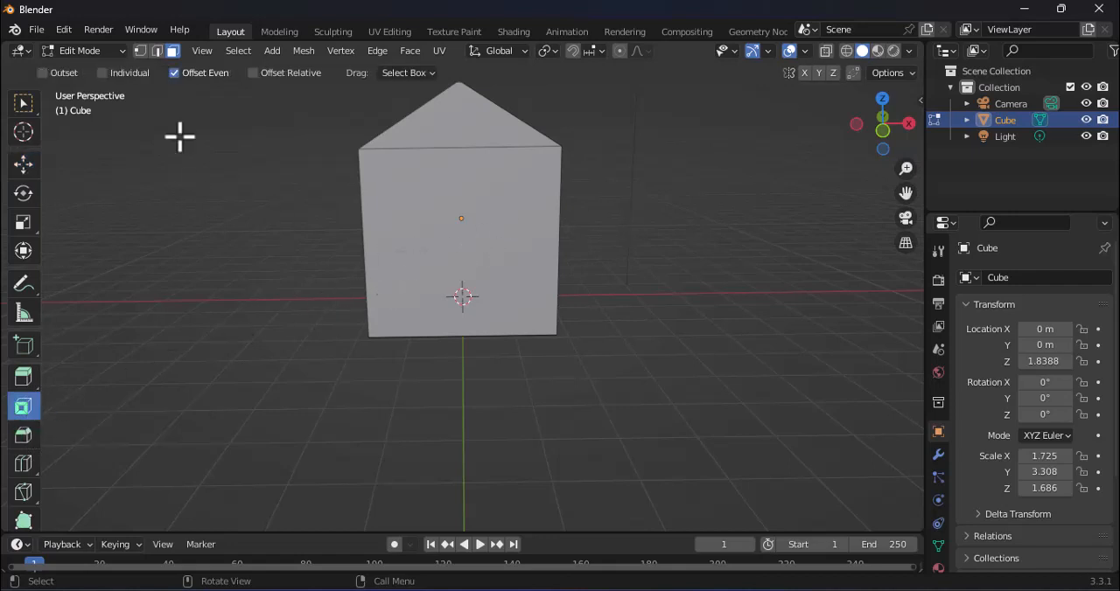
left_click(418, 218)
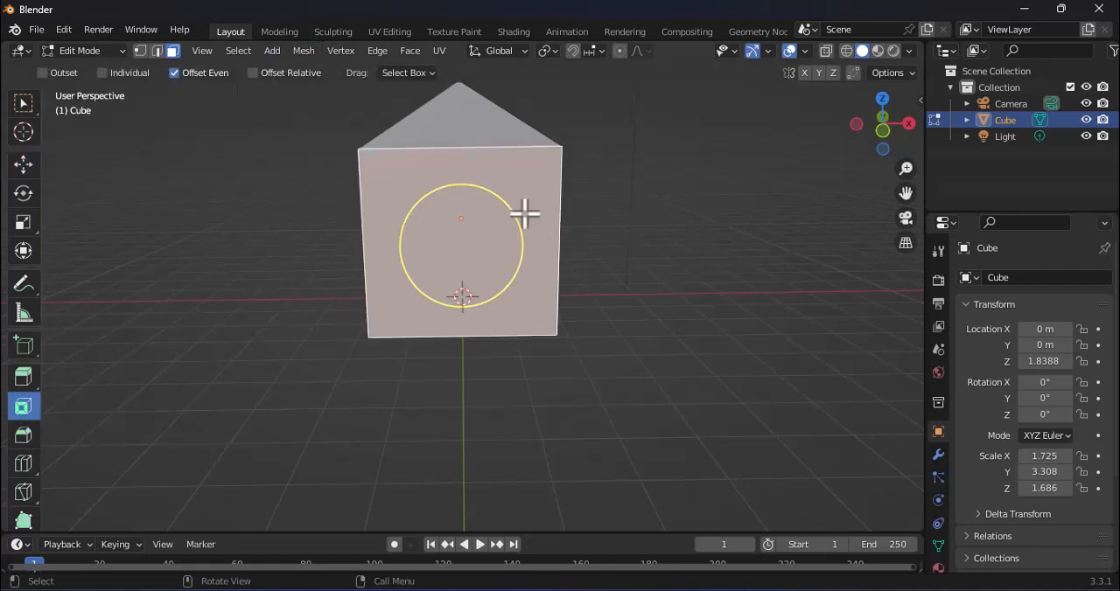
left_click_drag(469, 185, 475, 249)
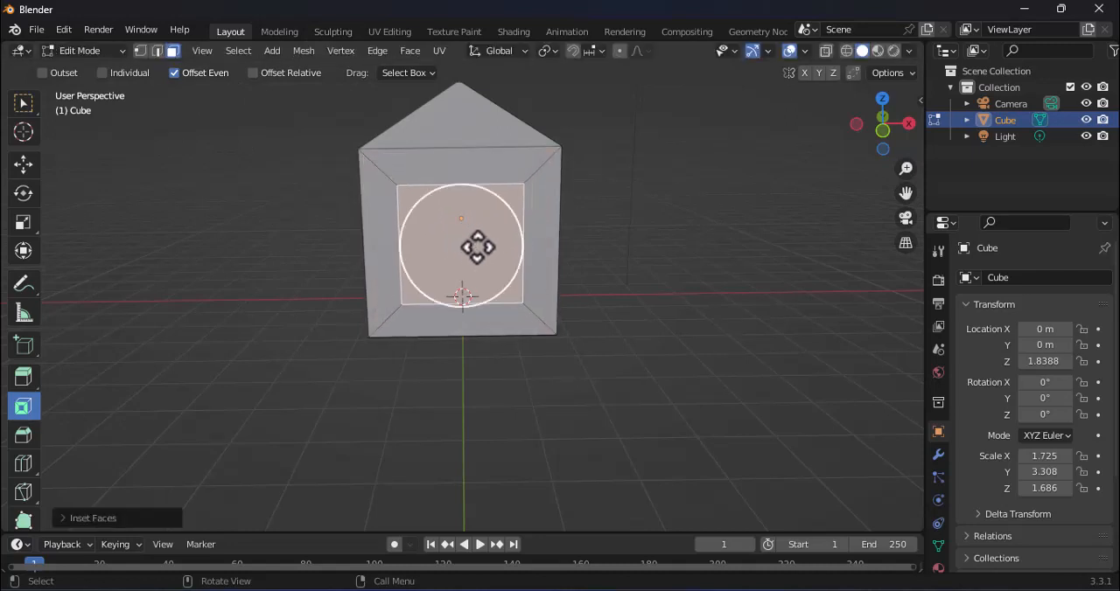
middle_click_drag(475, 250, 488, 297)
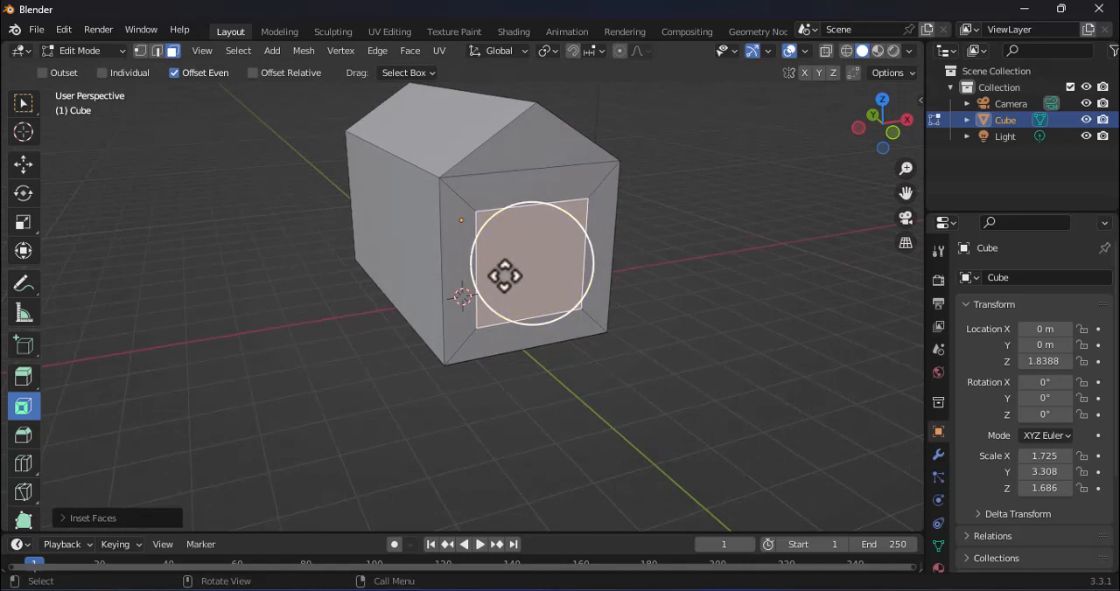
Step: Scale the inset face down along Z and then along X into a narrow, upright door-shaped rectangle
key("s")
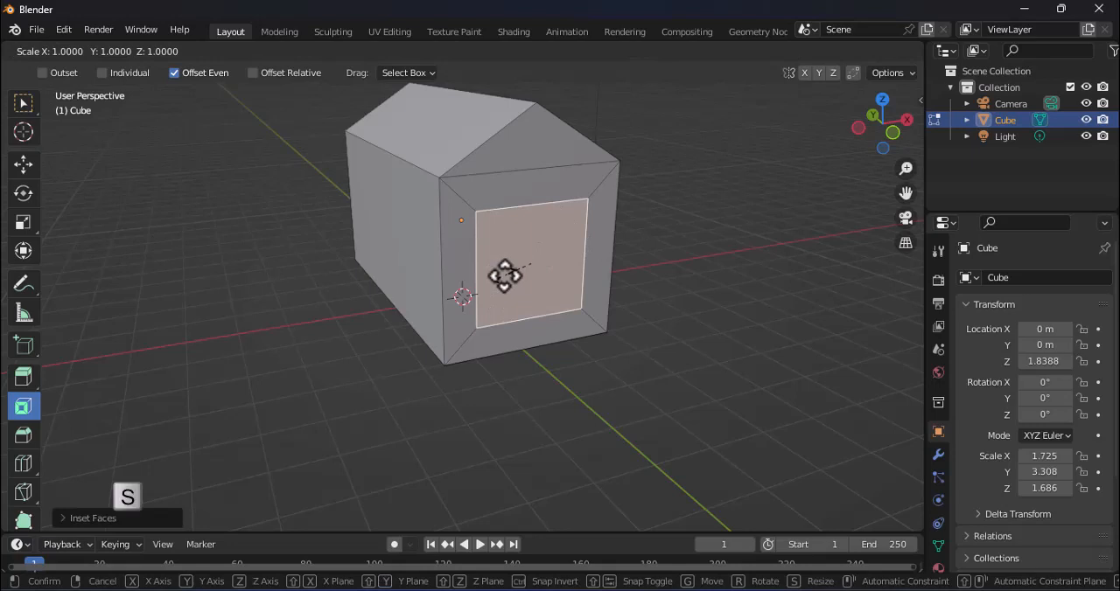
left_click(504, 276)
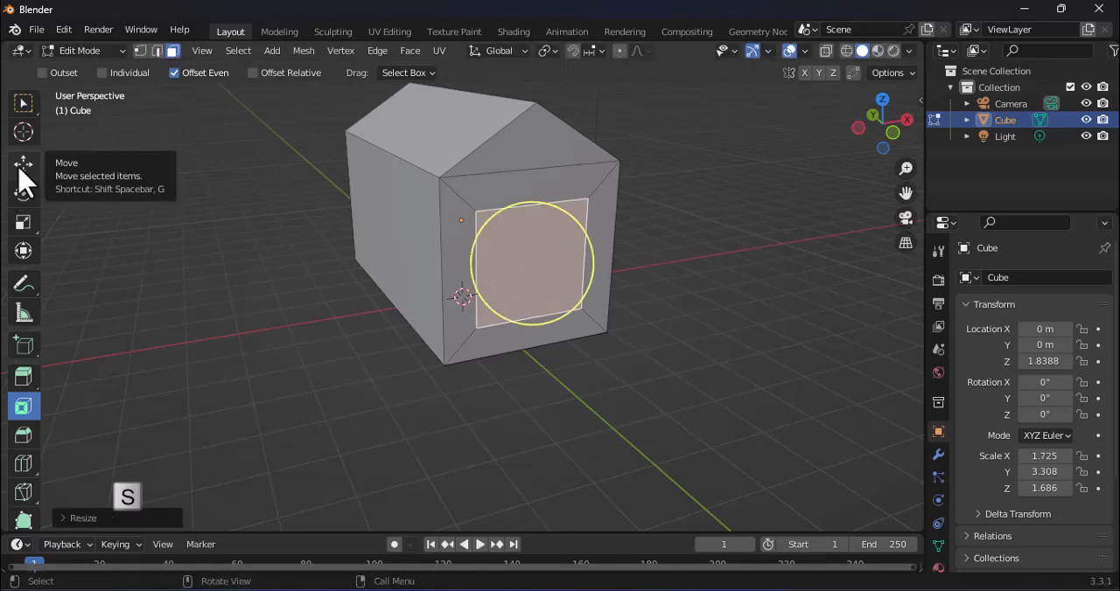
left_click(25, 231)
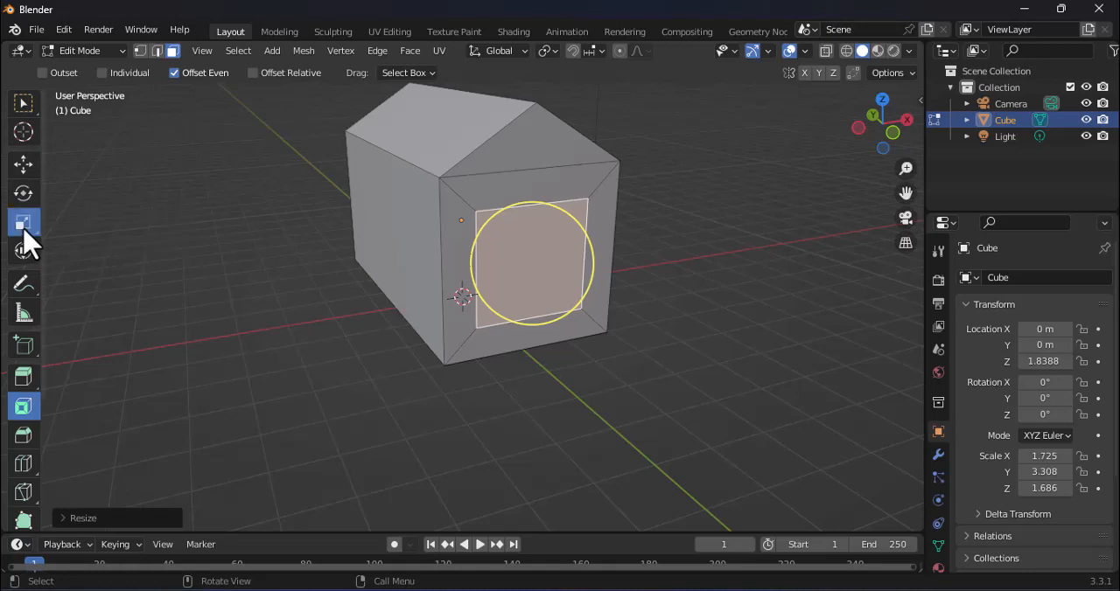
left_click_drag(538, 200, 534, 221)
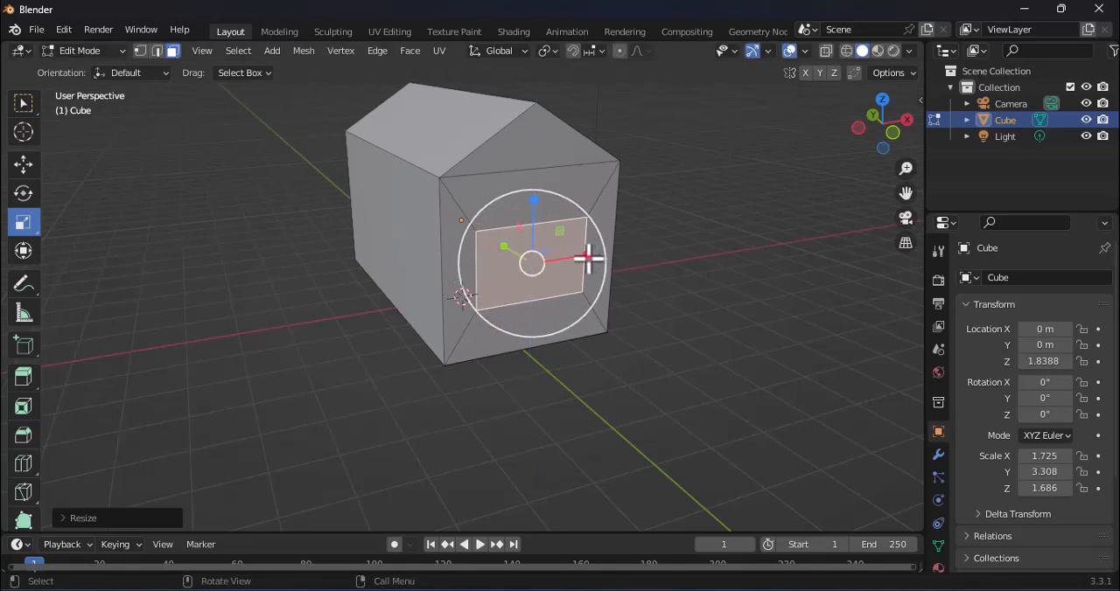
left_click_drag(587, 256, 533, 260)
Step: Move the door face straight down along Z until its lower edge meets the front wall's bottom edge, then deselect it
key("g")
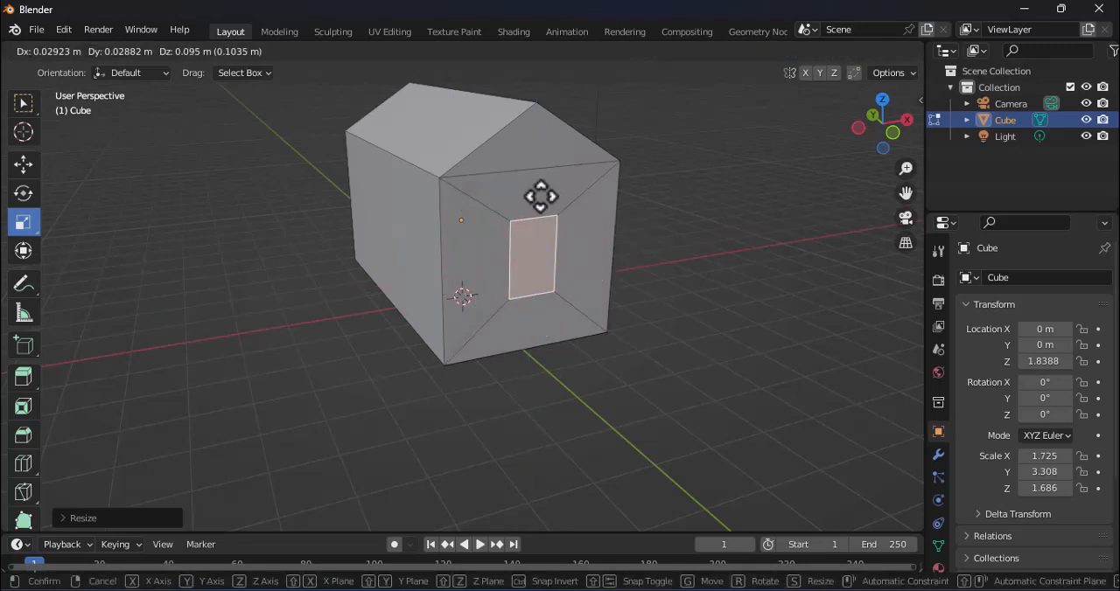
left_click(539, 249)
mouse_move(583, 353)
middle_mouse_down()
mouse_move(692, 348)
mouse_move(652, 350)
mouse_move(650, 333)
mouse_move(594, 335)
middle_mouse_up()
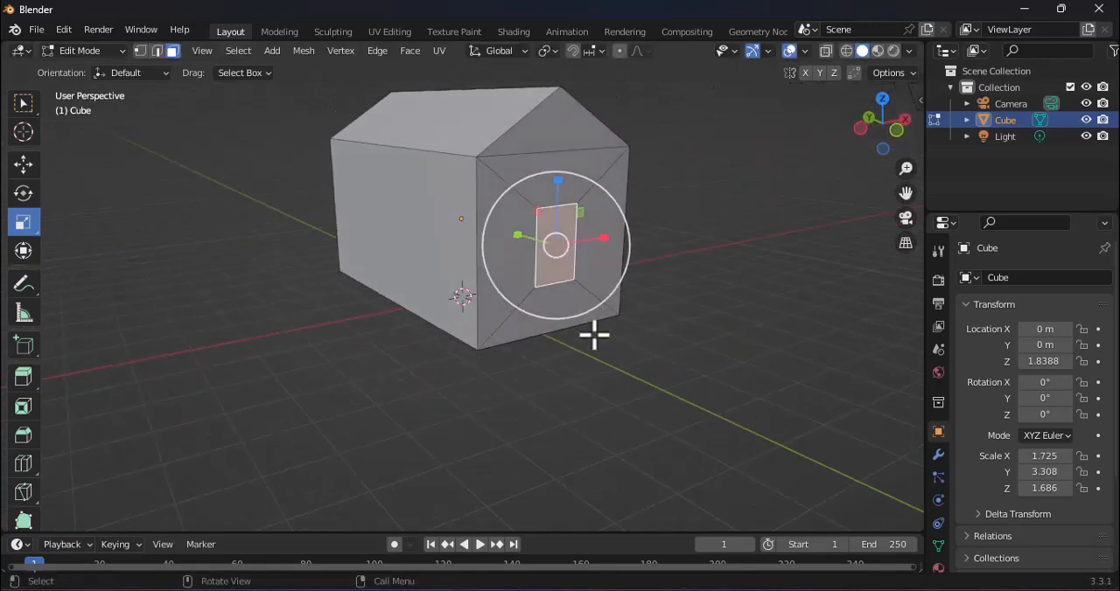
left_click(24, 164)
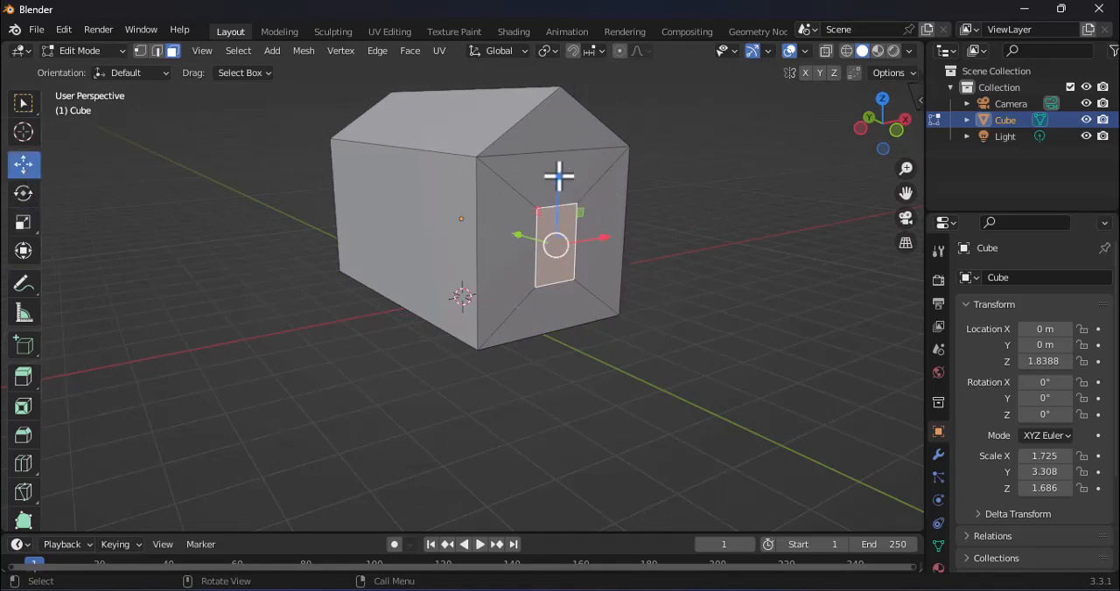
left_click_drag(558, 176, 562, 229)
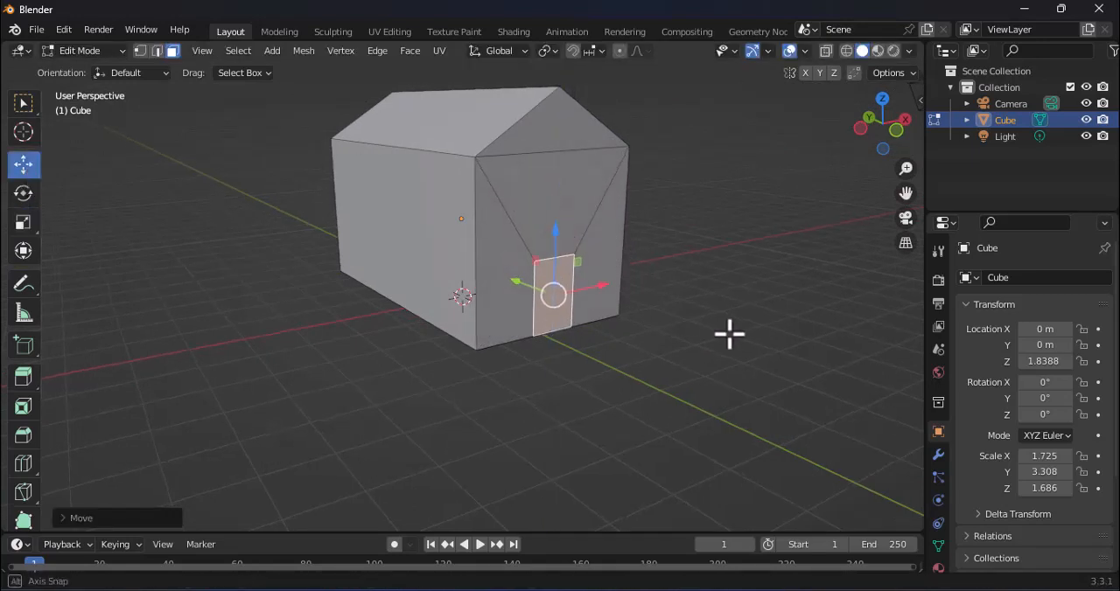
middle_click_drag(727, 332, 757, 345)
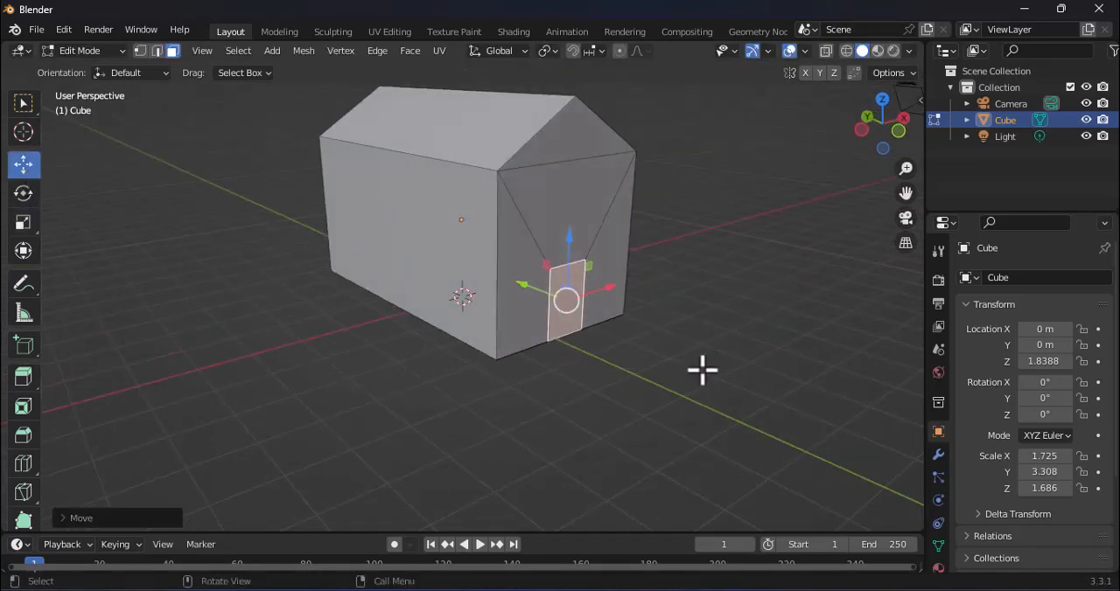
left_click(658, 339)
Step: Extrude the door face about 0.16 m inward to recess the doorway in the front wall
scroll(613, 330, "up", 3)
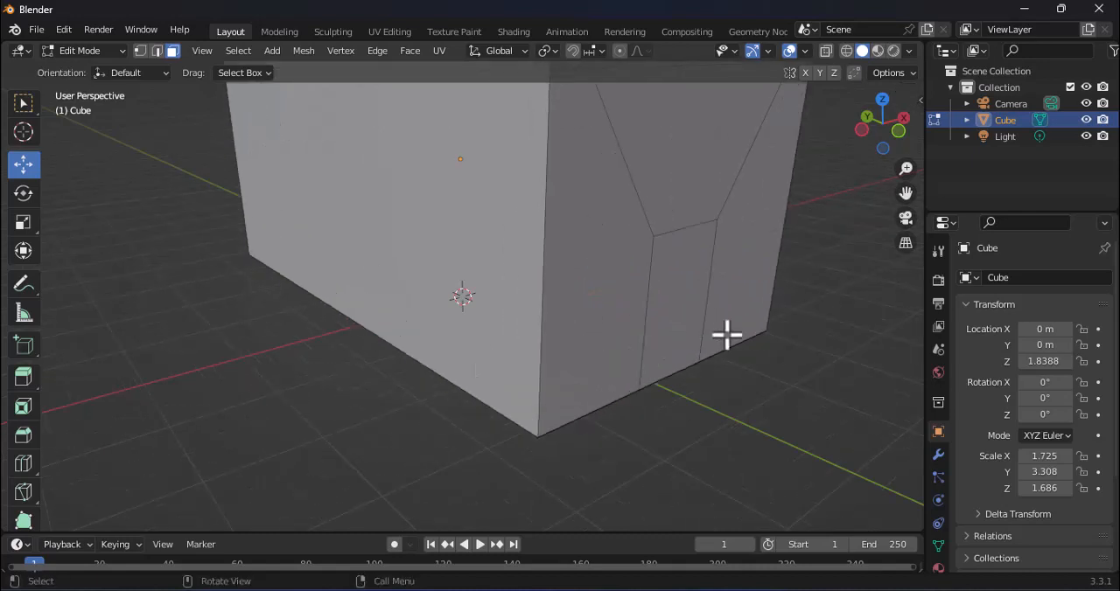
scroll(727, 333, "down", 2)
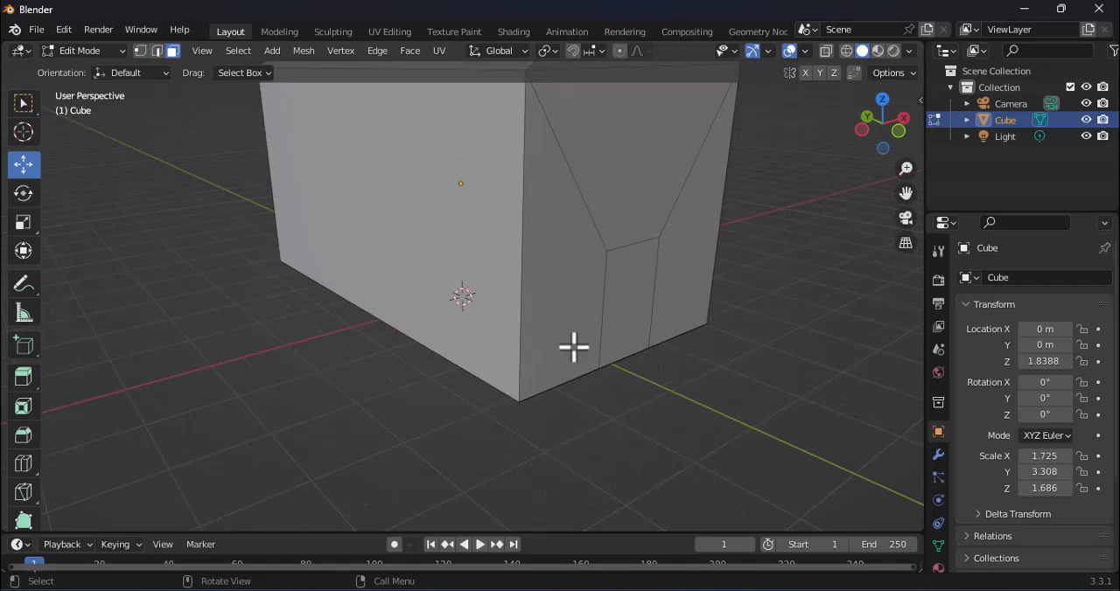
scroll(626, 300, "down", 1)
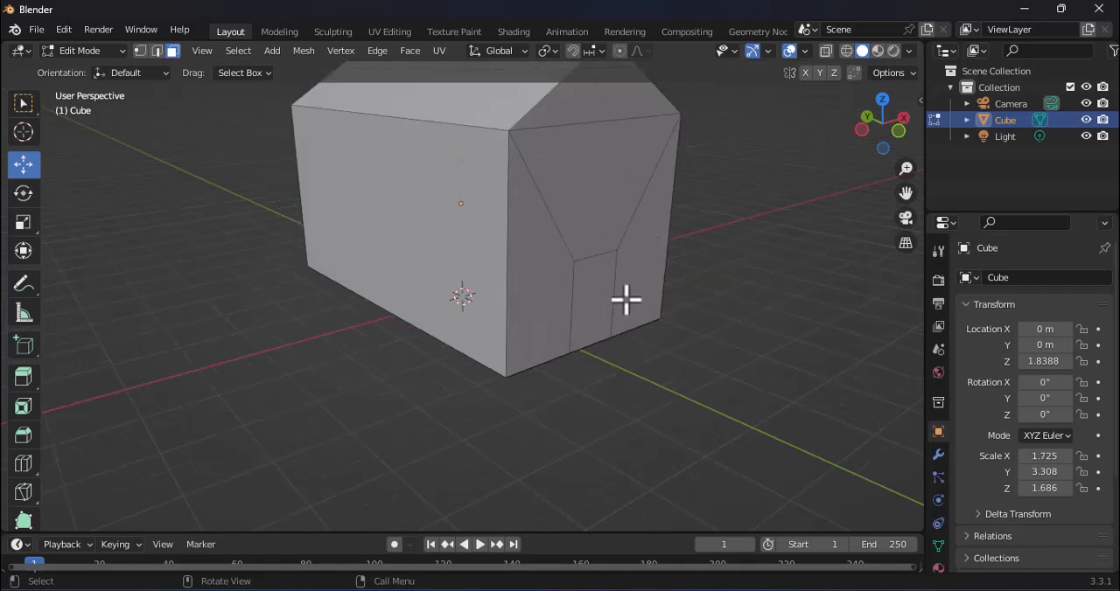
left_click(608, 298)
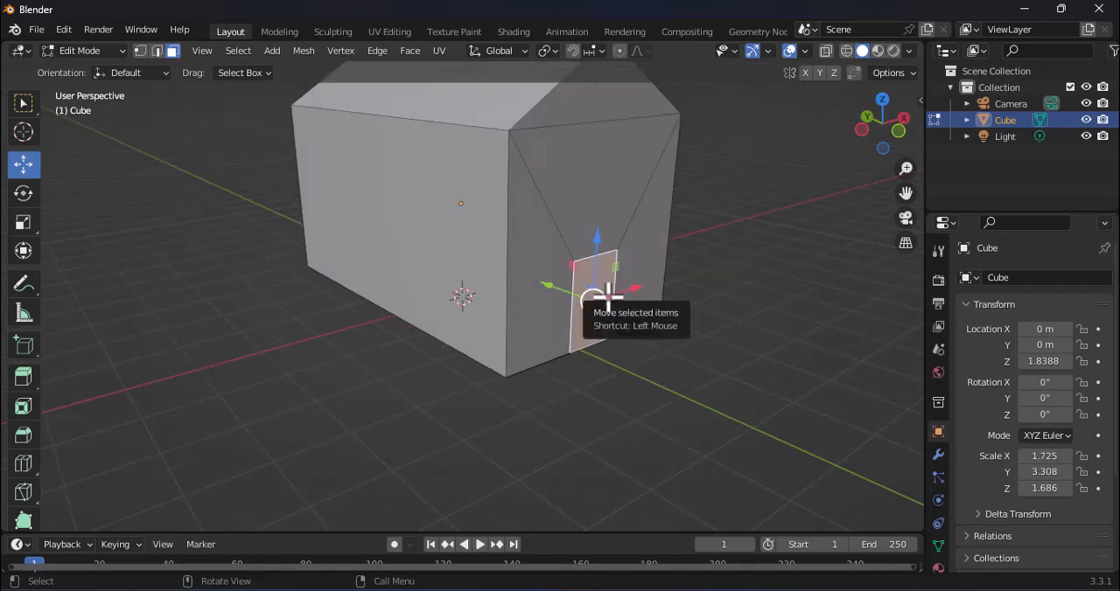
key("e")
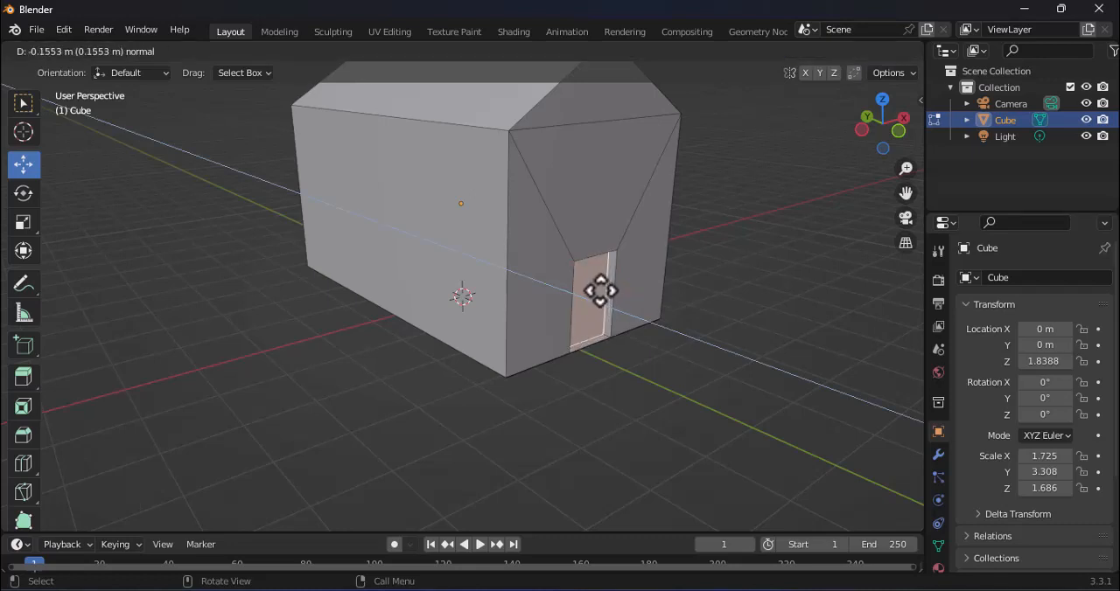
left_click(600, 291)
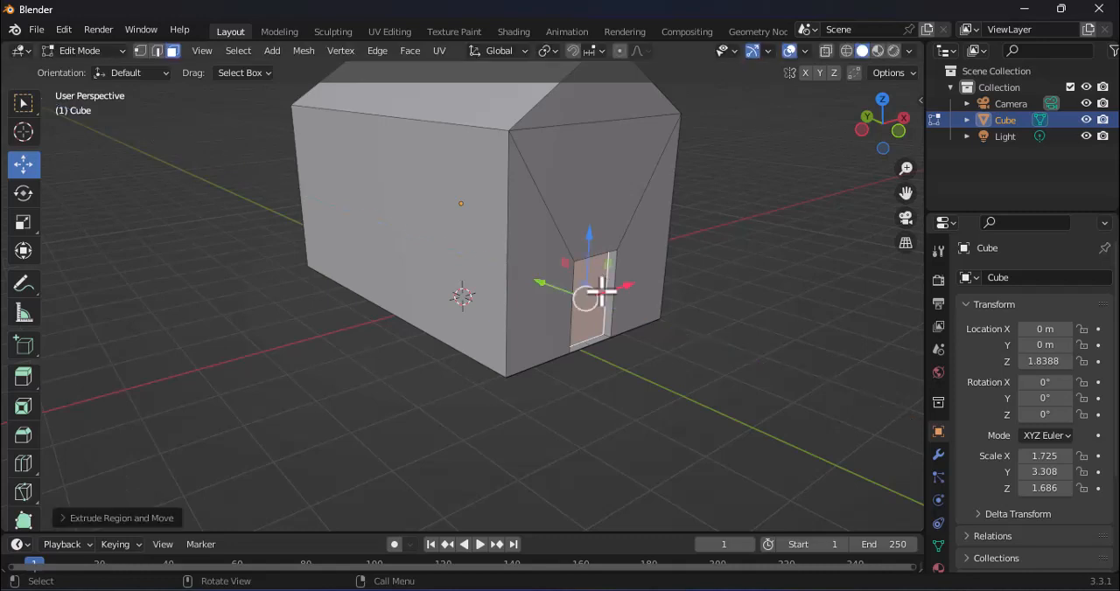
Step: Subdivide the long side wall face next to the door with 4 cuts to form a five-by-five grid
middle_click_drag(675, 335, 715, 338)
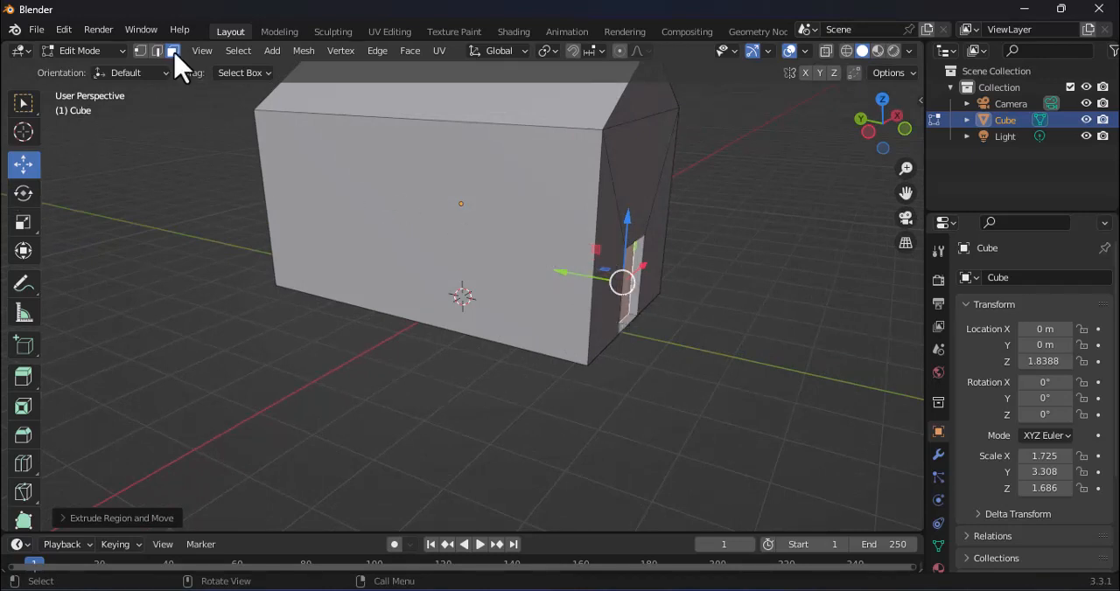
left_click(449, 158)
right_click(501, 178)
left_click(498, 175)
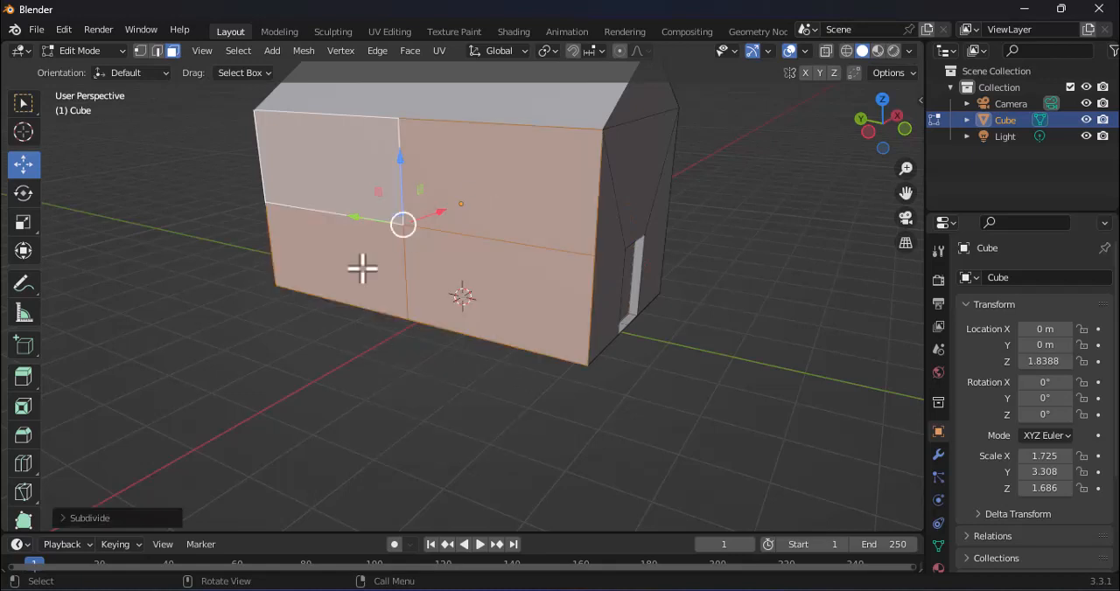
left_click(80, 519)
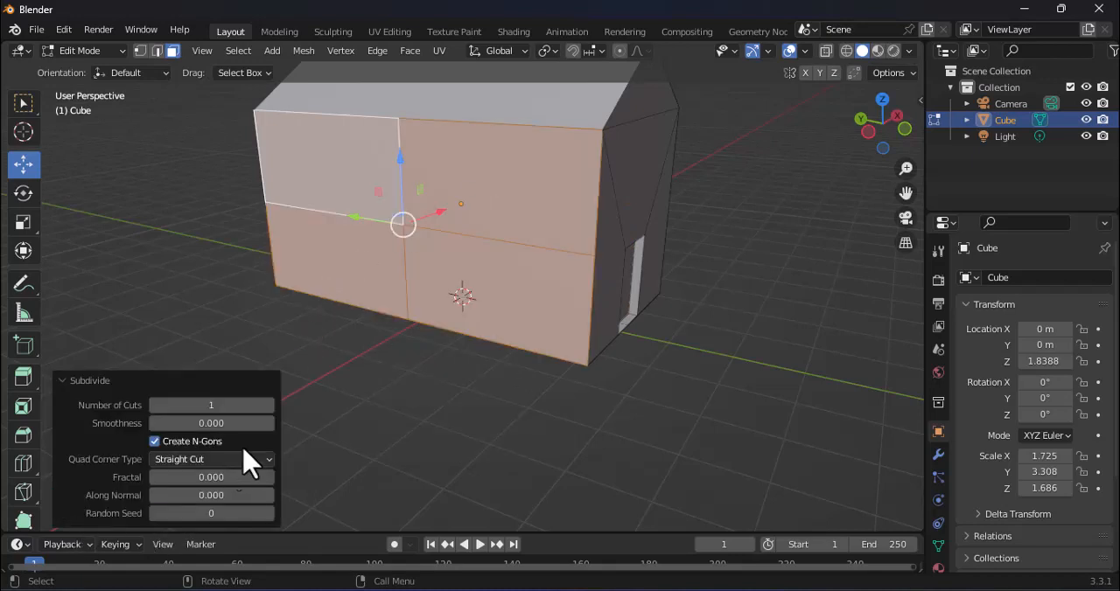
left_click(269, 405)
left_click(268, 405)
left_click(269, 405)
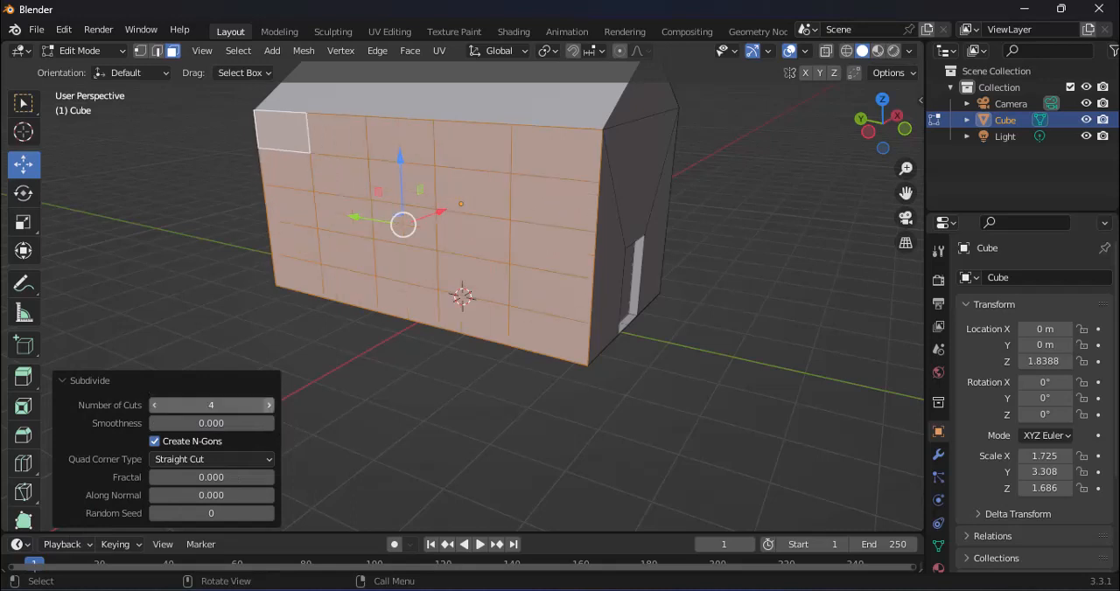
left_click_drag(210, 405, 156, 405)
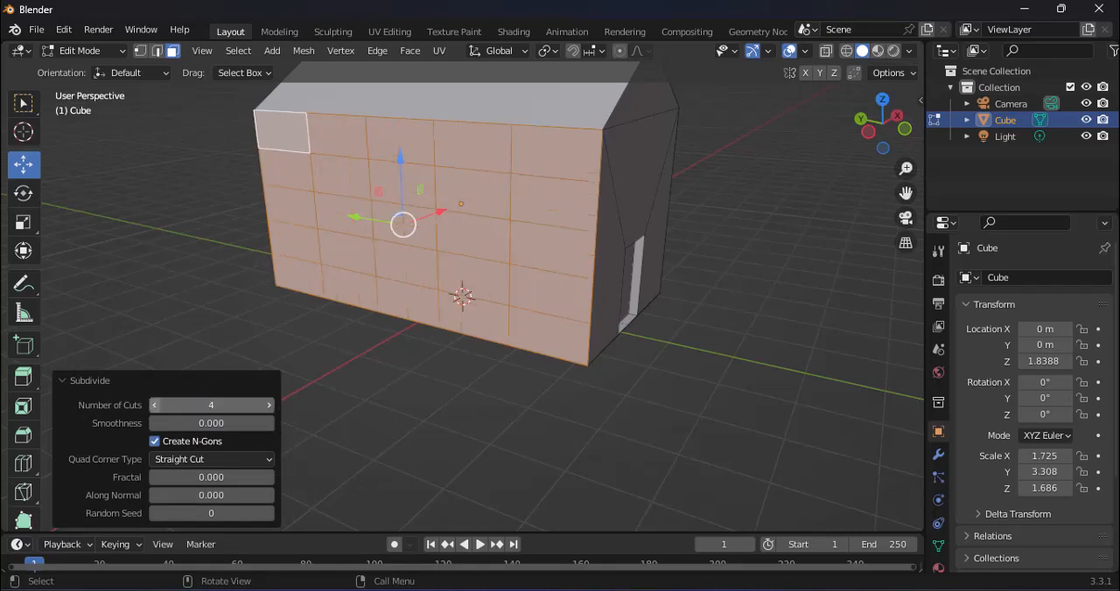
Step: Extrude the four grid faces in the second and fourth columns and rows about 0.24 m inward as window recesses
left_click(346, 181)
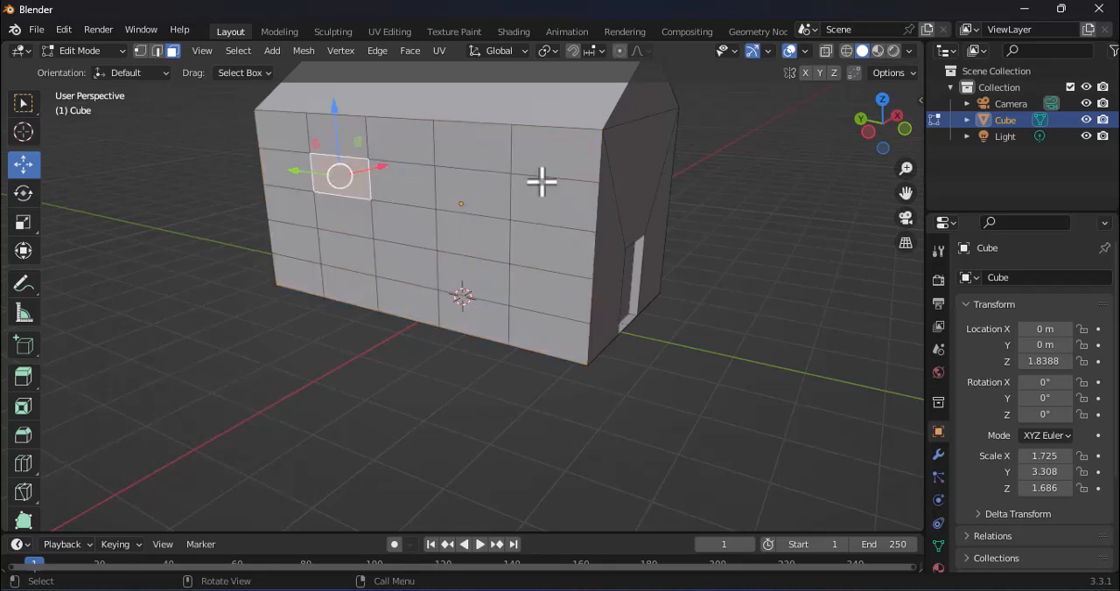
left_click(482, 194, "shift")
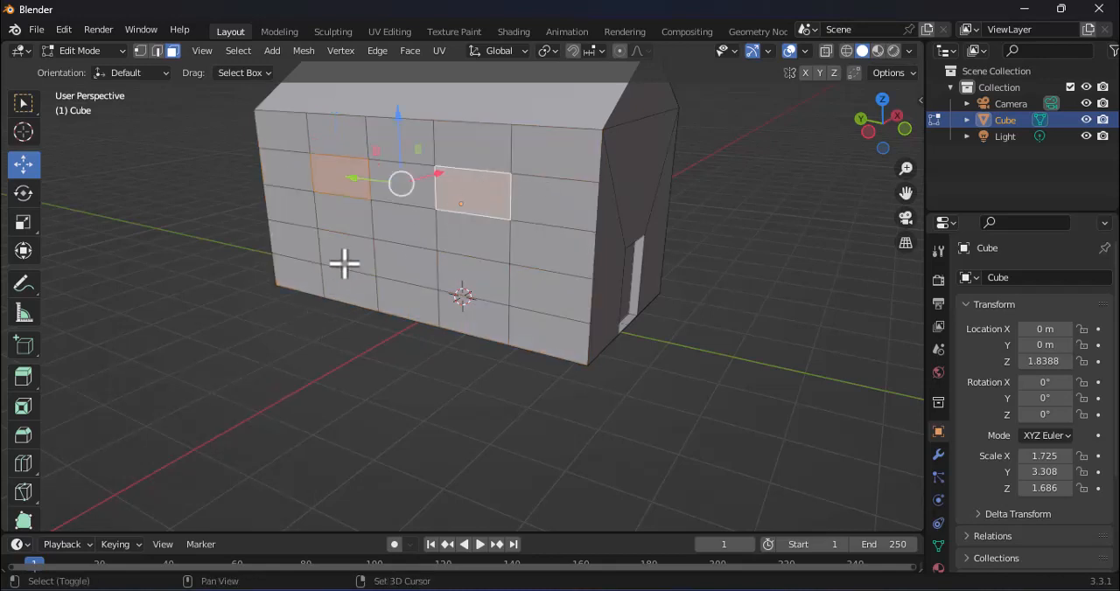
left_click(342, 261, "shift")
left_click(486, 274, "shift")
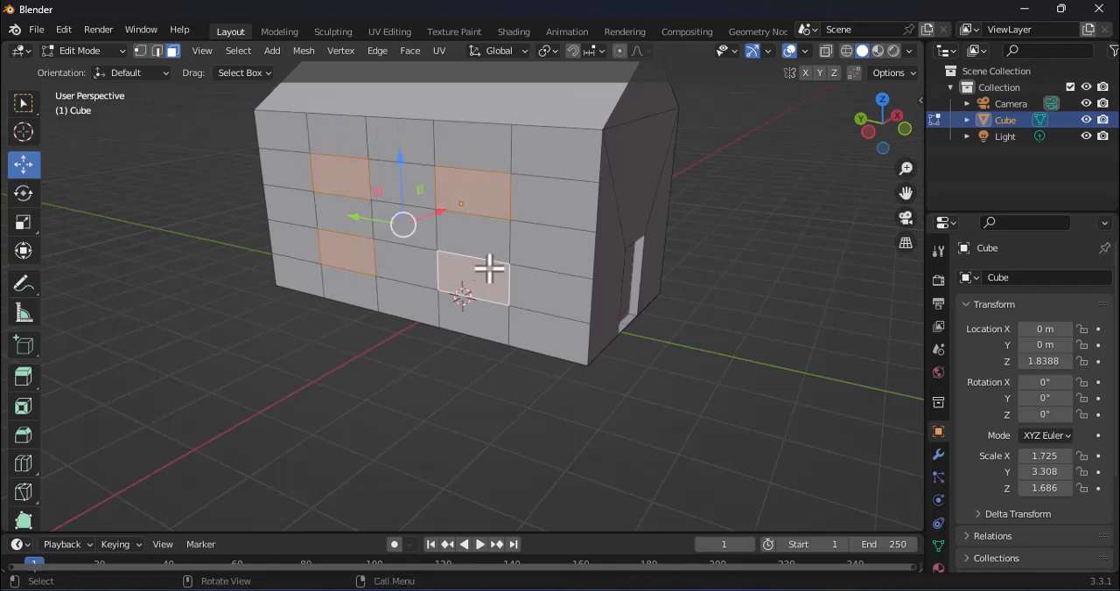
key("e")
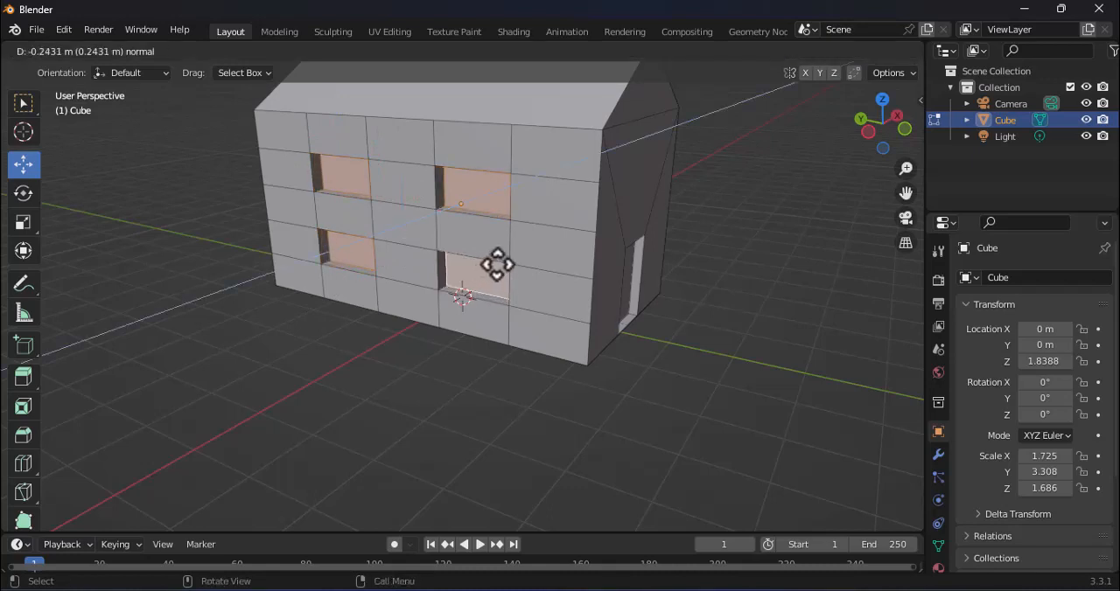
left_click(497, 264)
Step: Subdivide the long side wall face opposite the windowed wall with 4 cuts to form a five-by-five grid
middle_click_drag(605, 263, 370, 257)
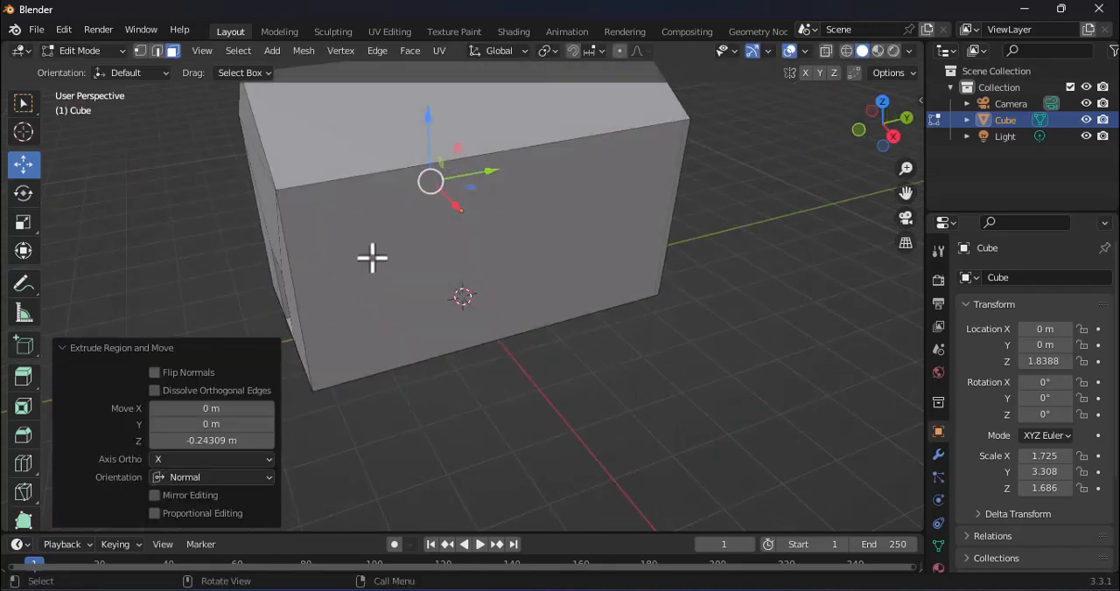
middle_click_drag(563, 222, 562, 200)
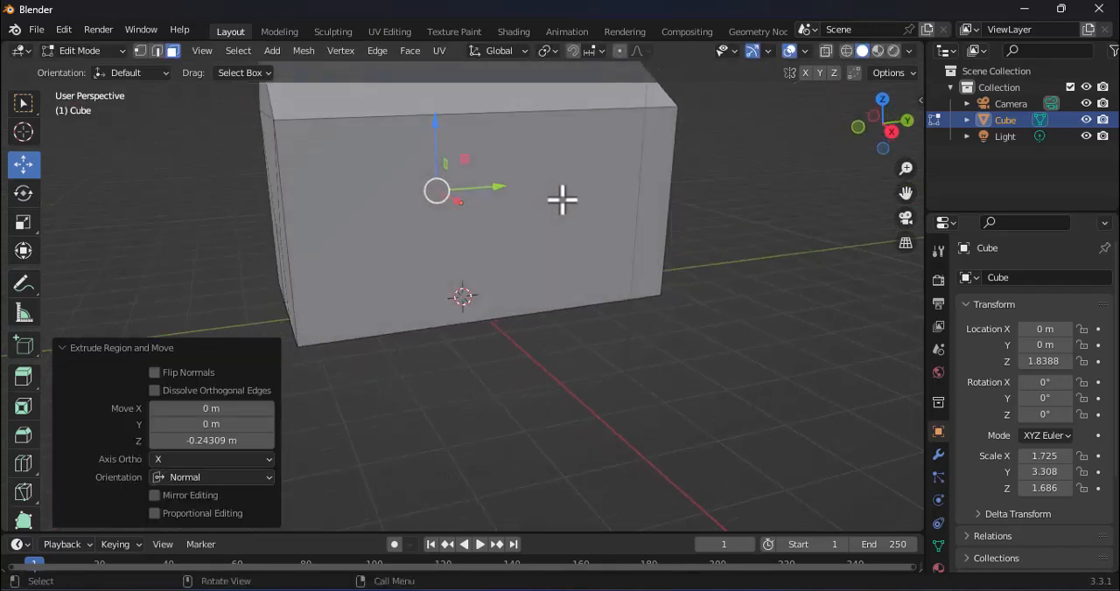
left_click(561, 200)
right_click(563, 201)
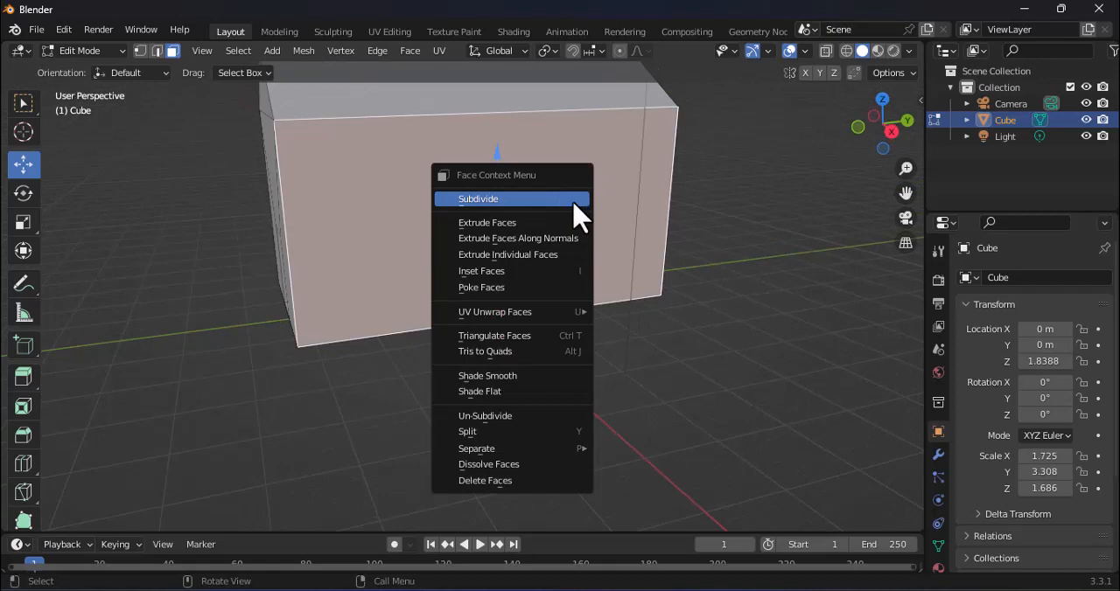
left_click(574, 204)
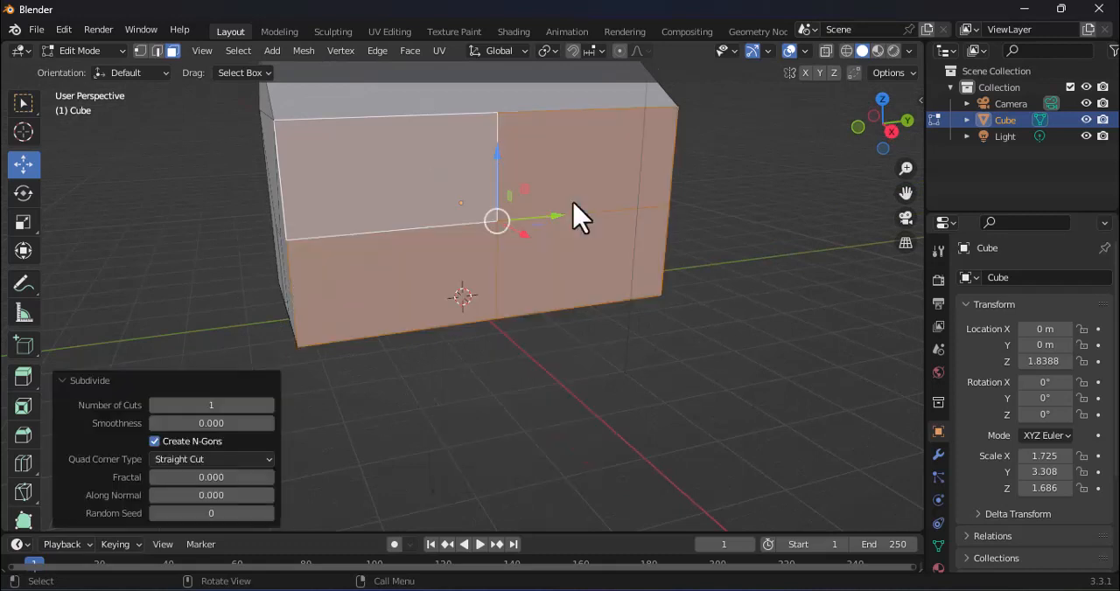
left_click(269, 406)
left_click(268, 406)
left_click(268, 406)
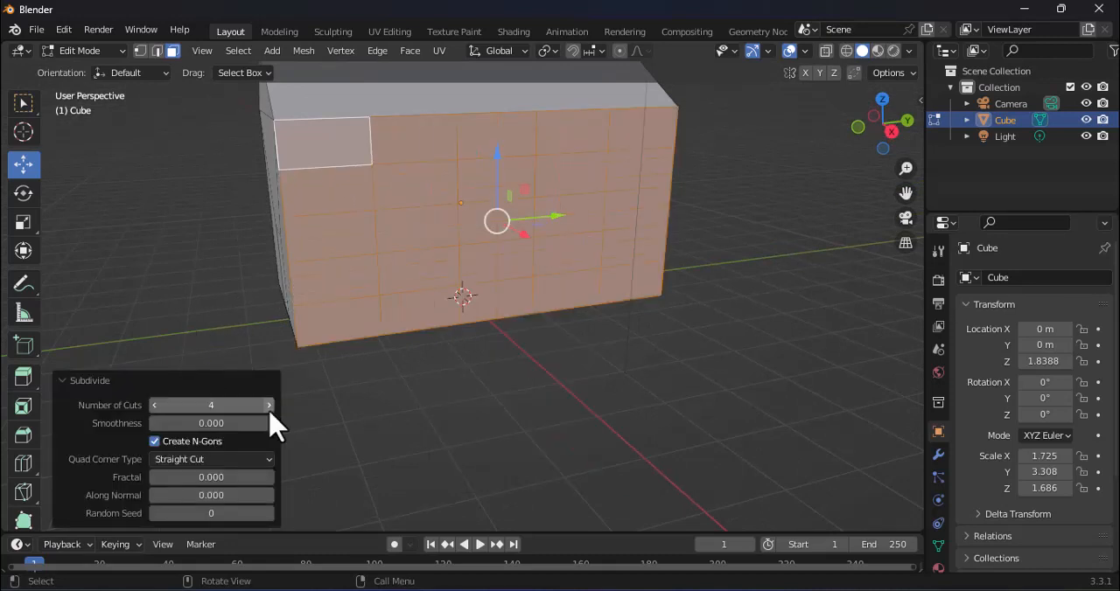
Step: Extrude this wall's four grid faces in the second and fourth columns and rows about 0.25 m inward as window recesses
left_click(442, 188)
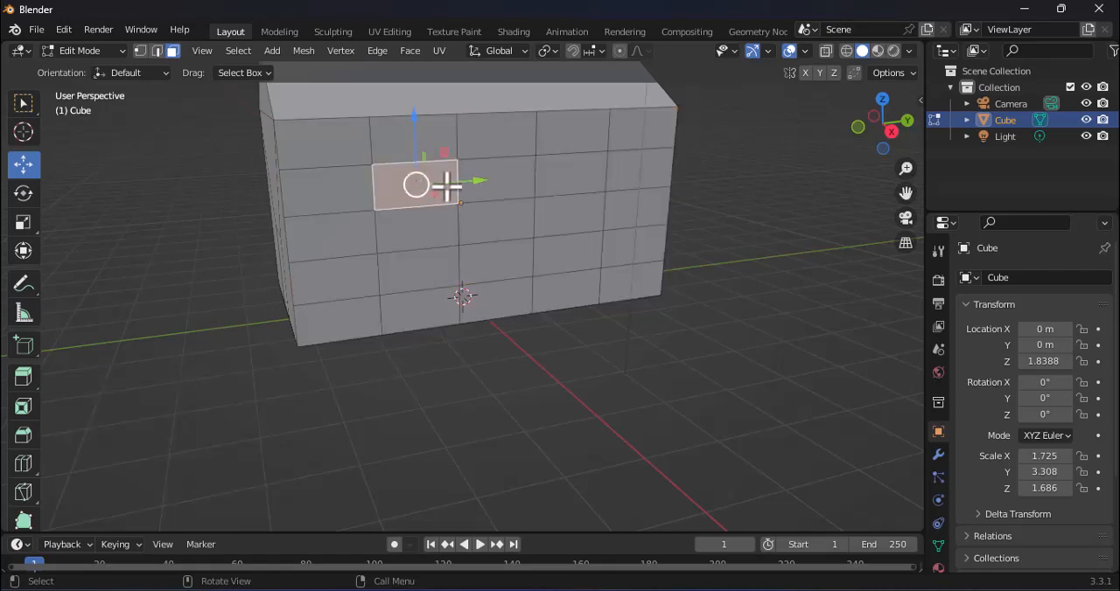
left_click(582, 169, "shift")
left_click(404, 276, "shift")
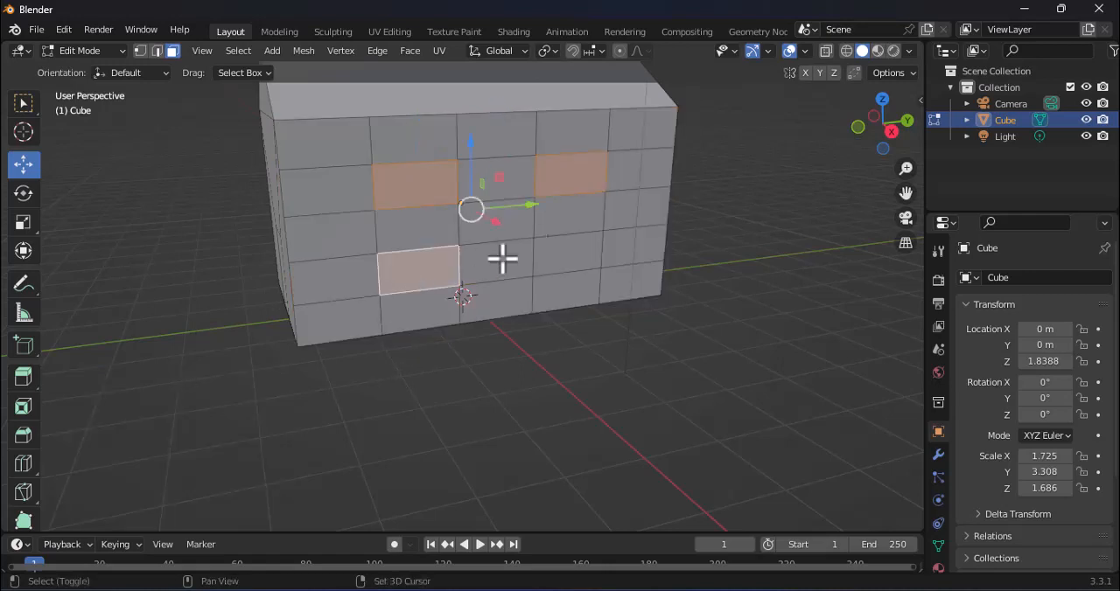
left_click(578, 255, "shift")
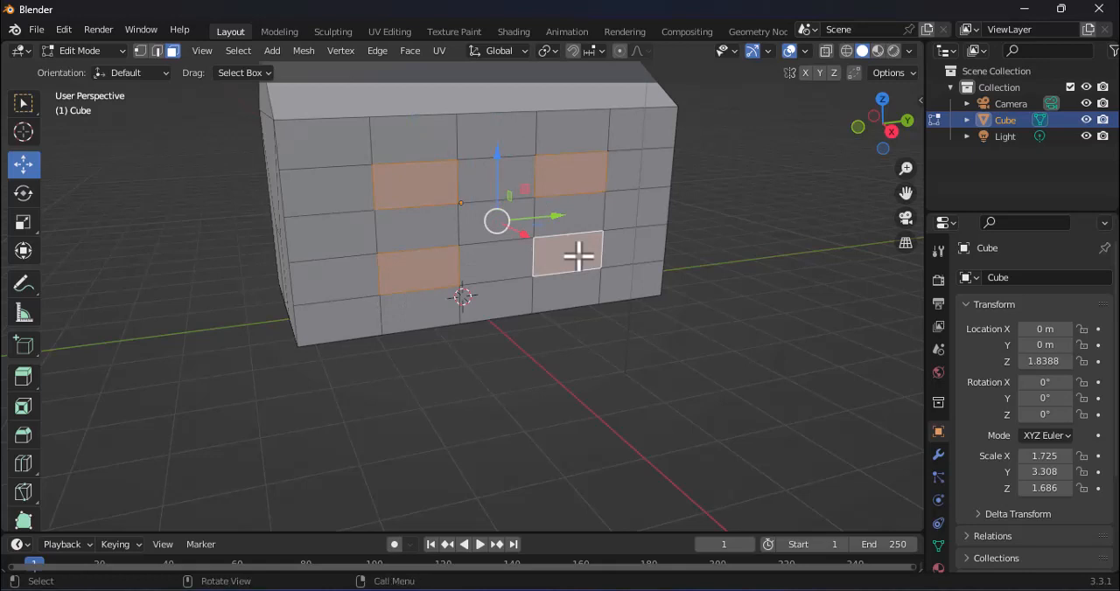
key("e")
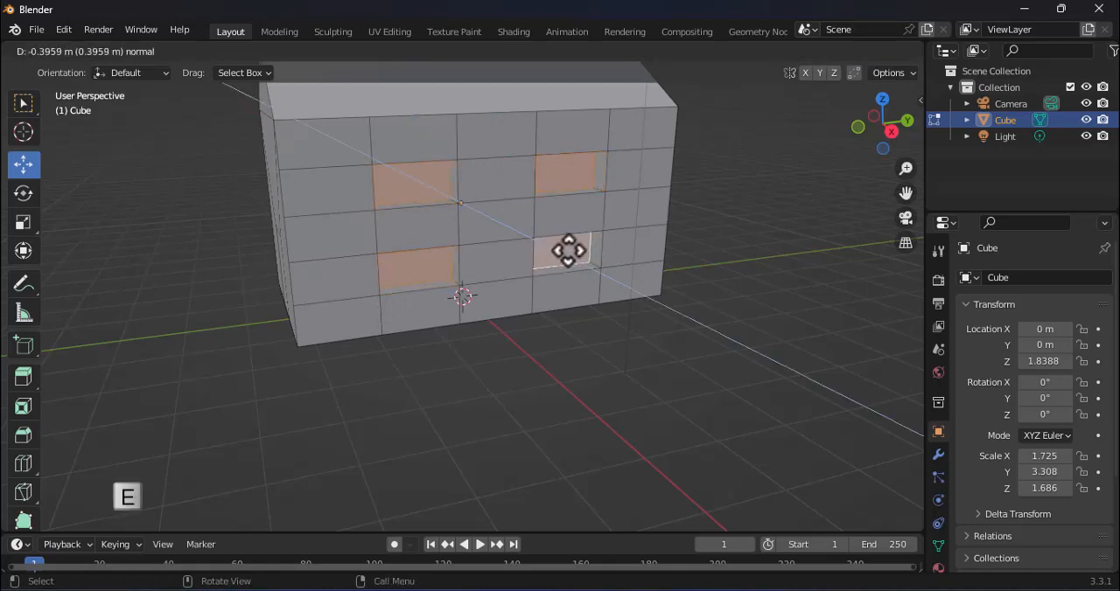
left_click(565, 255)
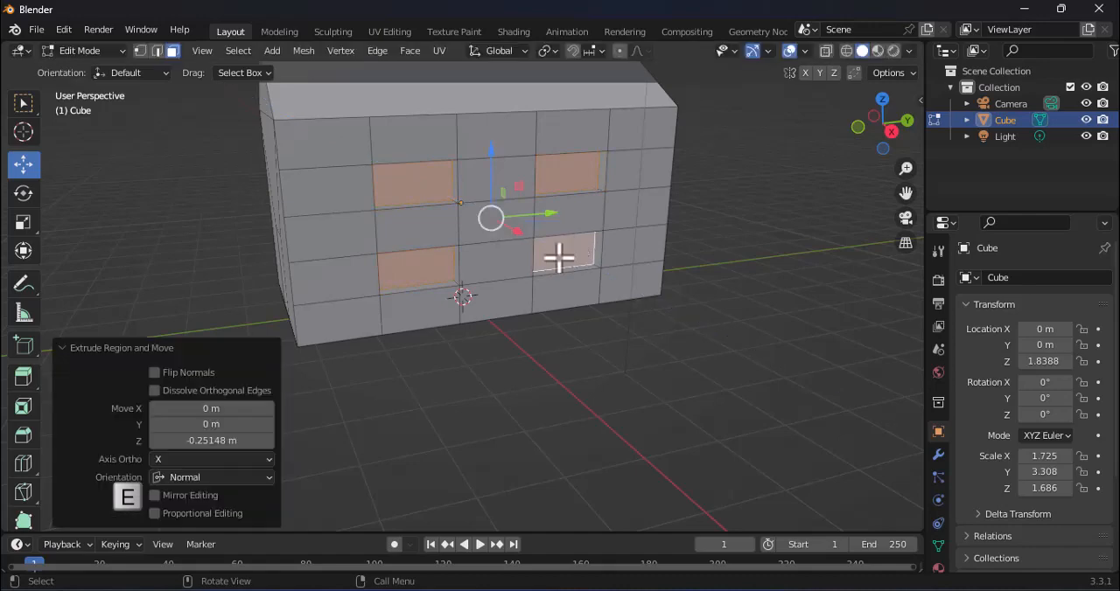
Step: Select all eight recessed window faces, four on each long side wall of the house
middle_click_drag(560, 257, 554, 295)
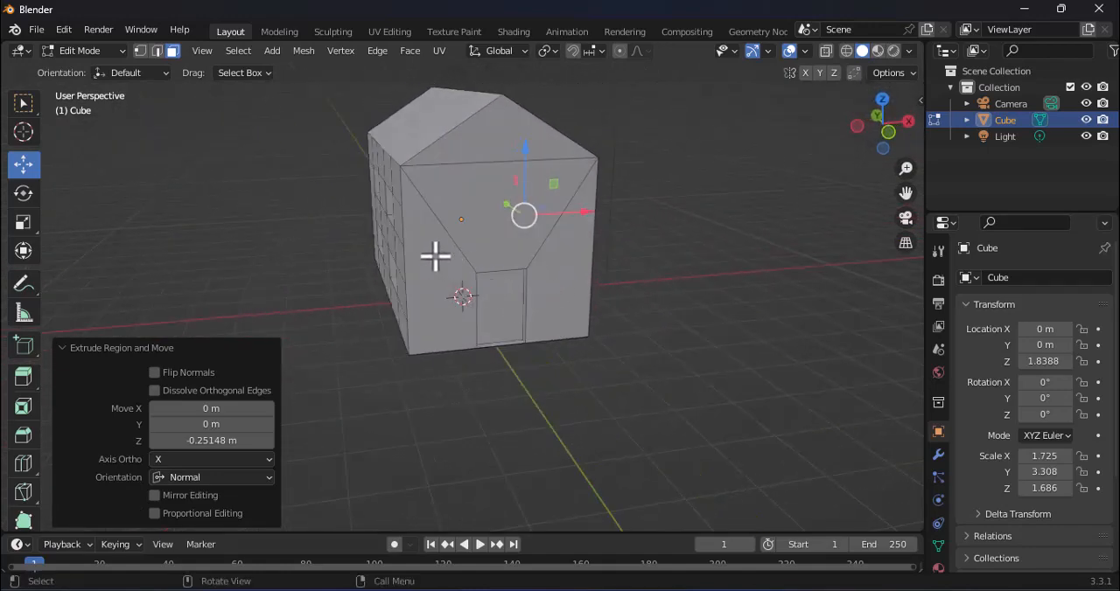
middle_click_drag(435, 254, 505, 257)
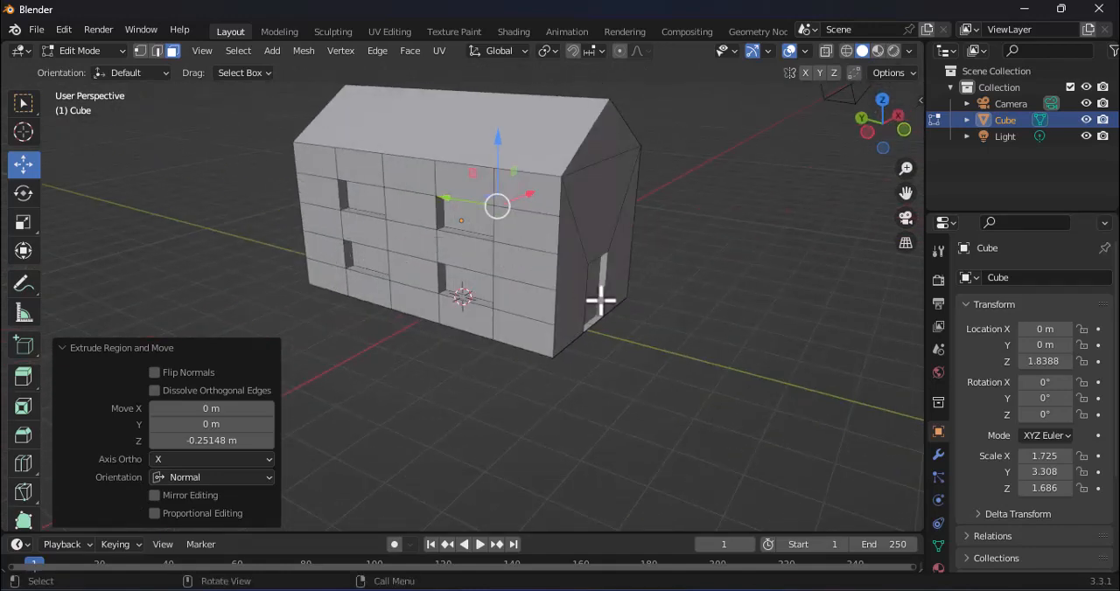
middle_click_drag(600, 301, 417, 279)
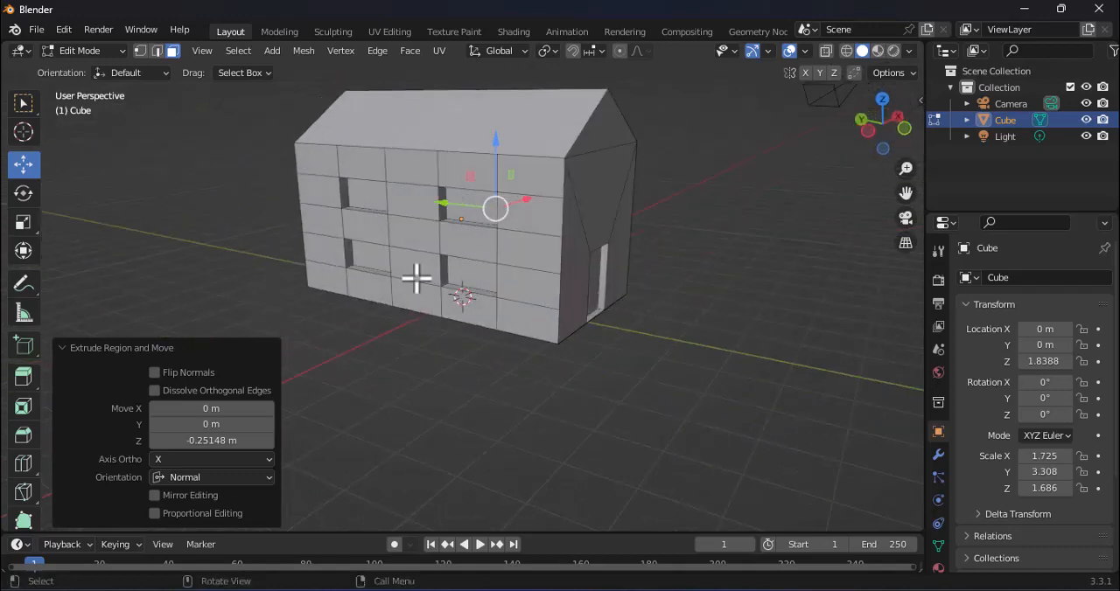
left_click(369, 204)
left_click(481, 207, "shift")
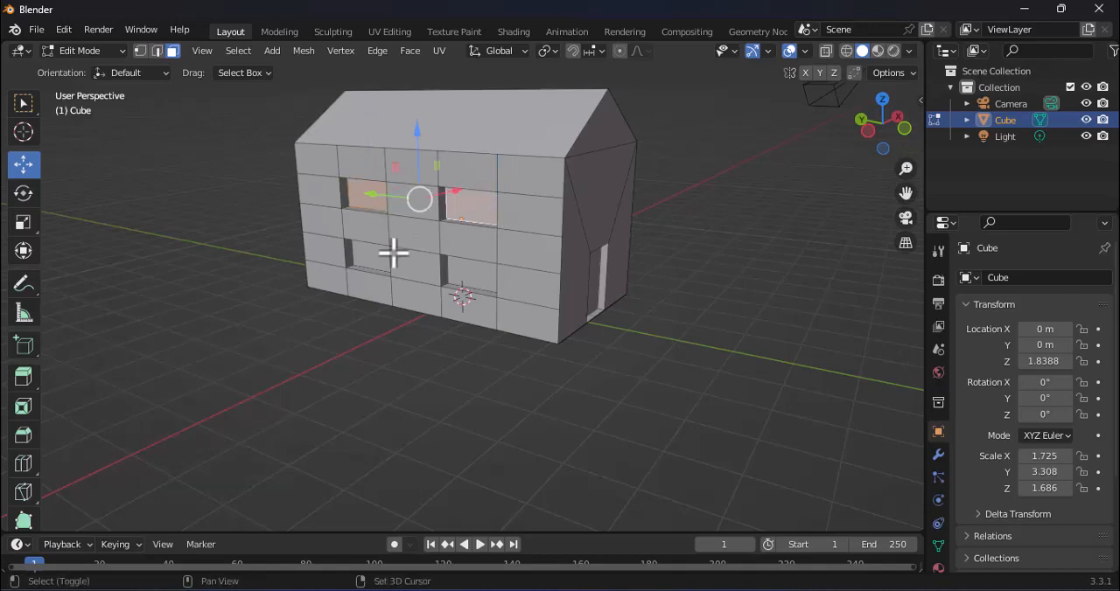
left_click(376, 264, "shift")
left_click(473, 278, "shift")
middle_click_drag(655, 300, 442, 313)
left_click(481, 217, "shift")
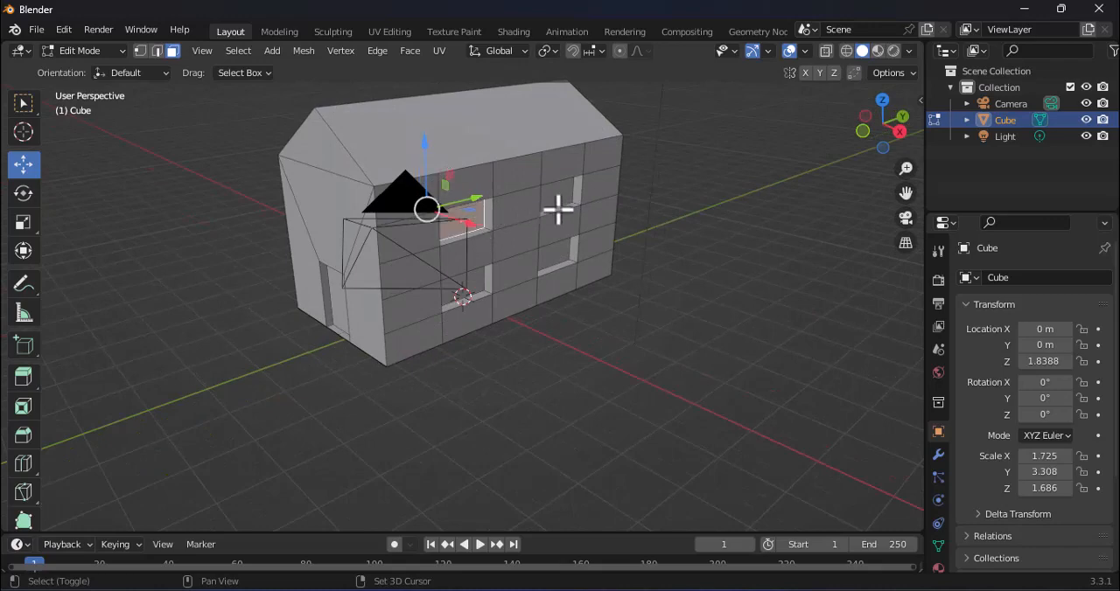
left_click(560, 203, "shift")
left_click(486, 284, "shift")
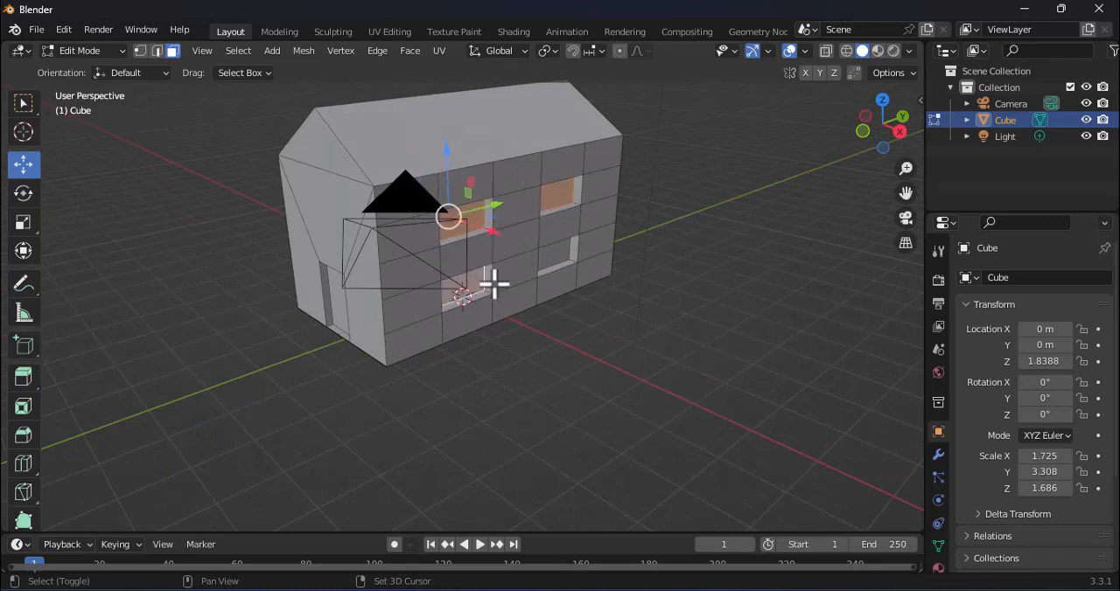
left_click(570, 257, "shift")
middle_click_drag(574, 297, 832, 280)
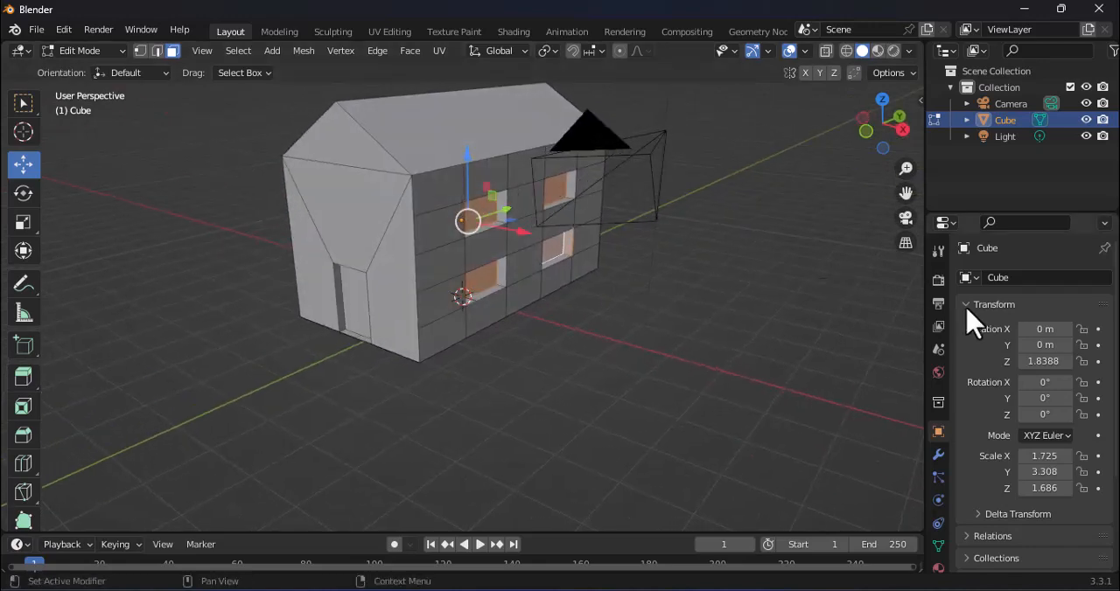
Step: Add a second material slot to the house with a new material and turn off its nodes
scroll(940, 359, "down", 2)
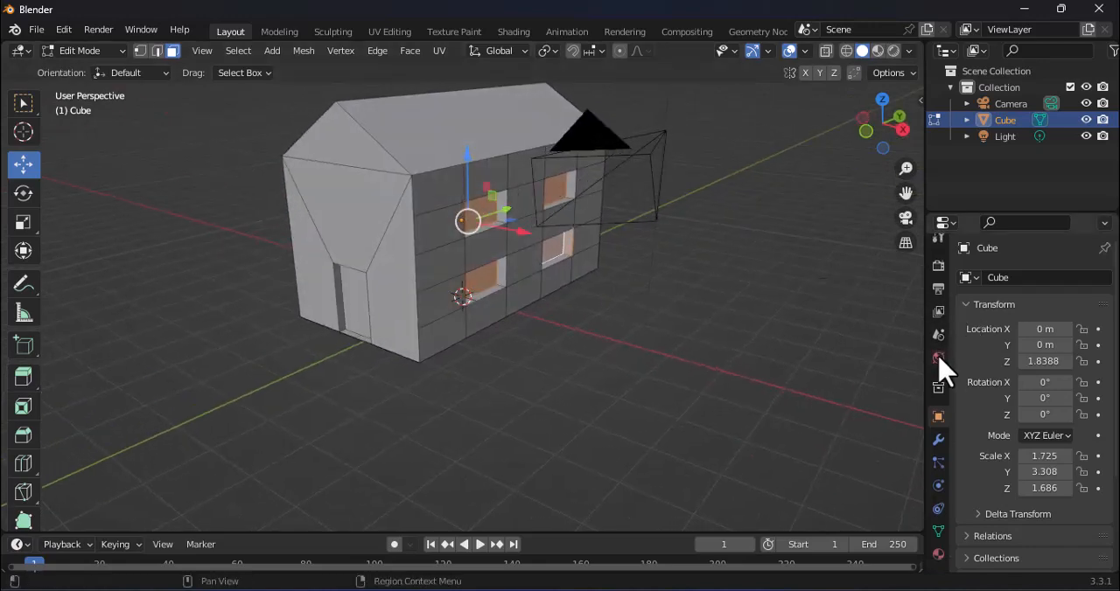
left_click(938, 555)
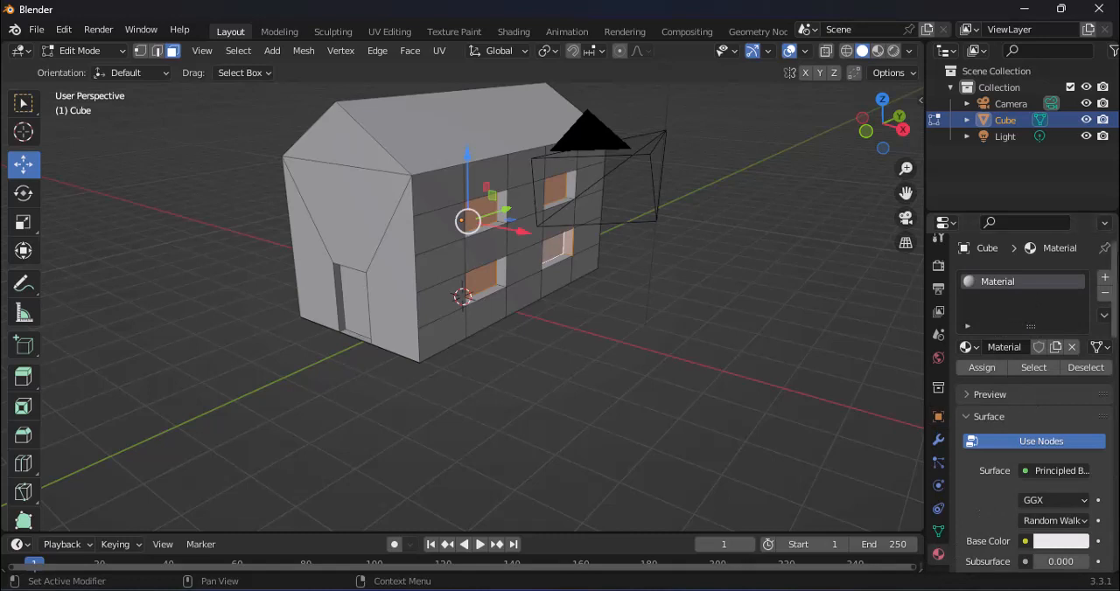
left_click(1105, 278)
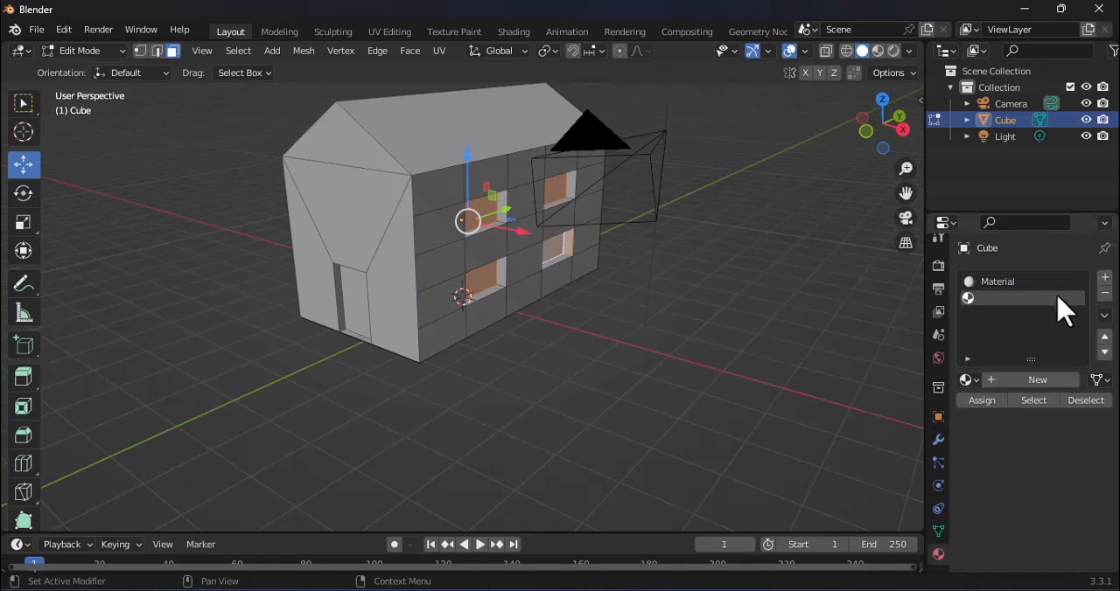
left_click(1038, 385)
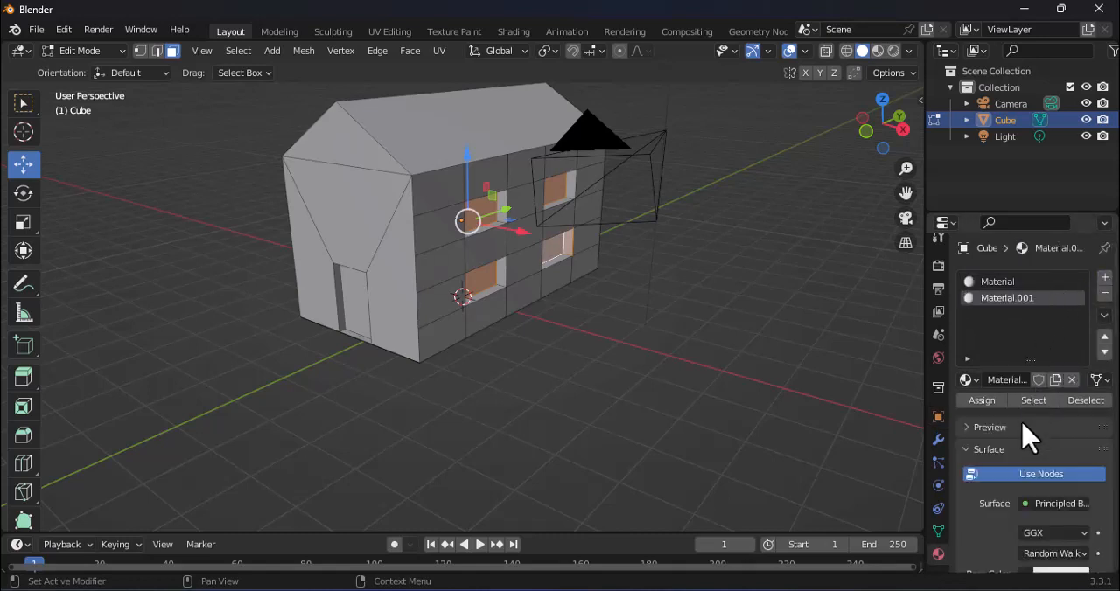
left_click(1034, 472)
scroll(1032, 474, "down", 1)
Step: Set the new material's base color to yellow and assign it to the selected window faces
left_click(1034, 473)
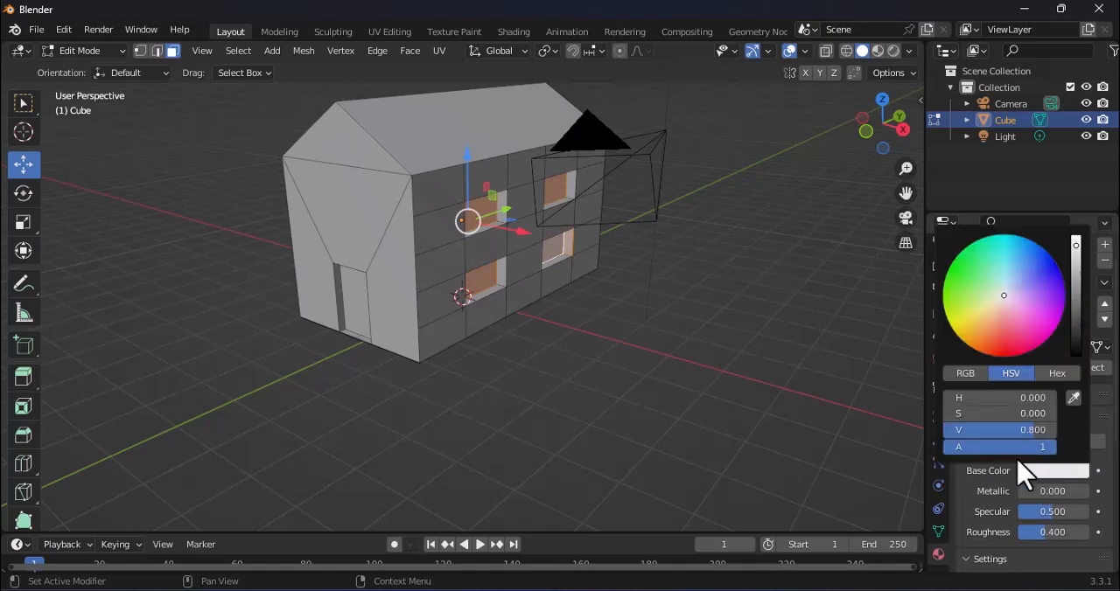
left_click(964, 324)
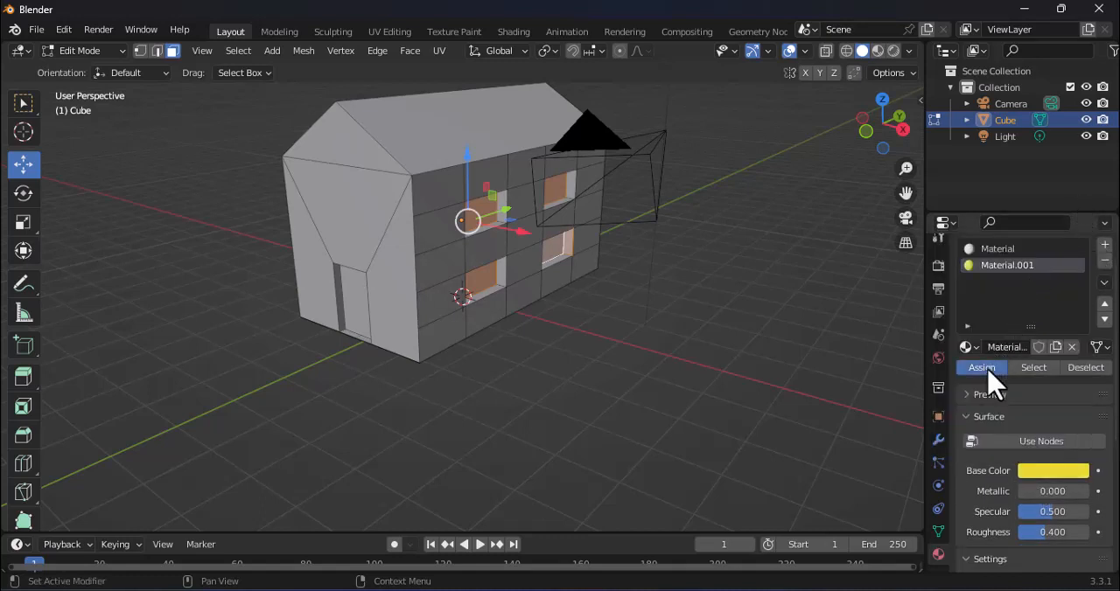
left_click(984, 369)
Step: Select the recessed door face and add a third material slot with a new material that does not use nodes
middle_click_drag(674, 367, 830, 370)
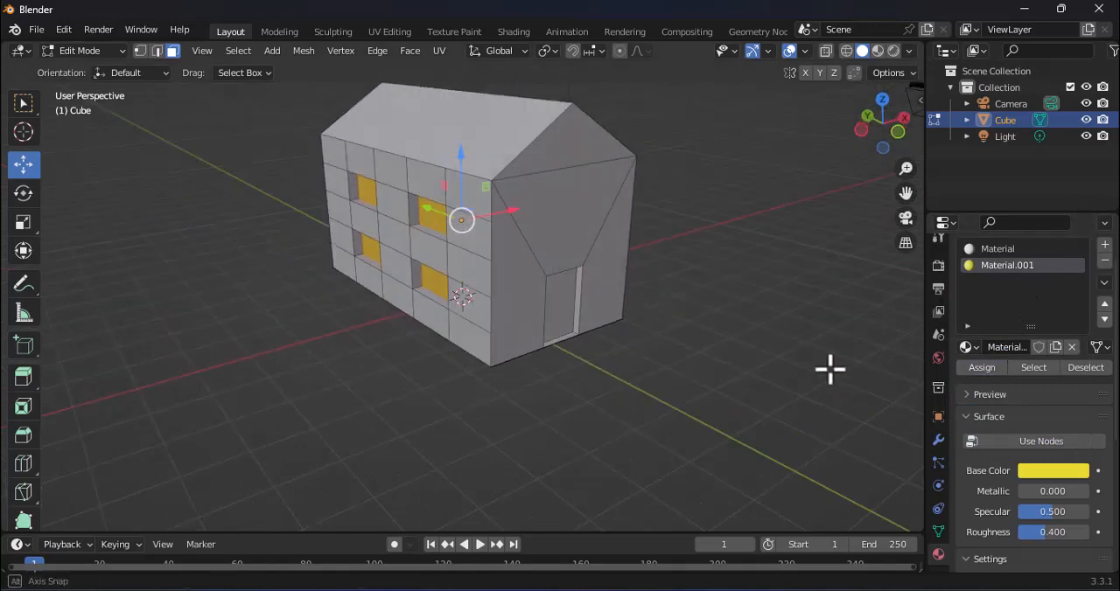
left_click(579, 352)
middle_click_drag(495, 318, 519, 296)
left_click(519, 296)
middle_click_drag(668, 332, 660, 329)
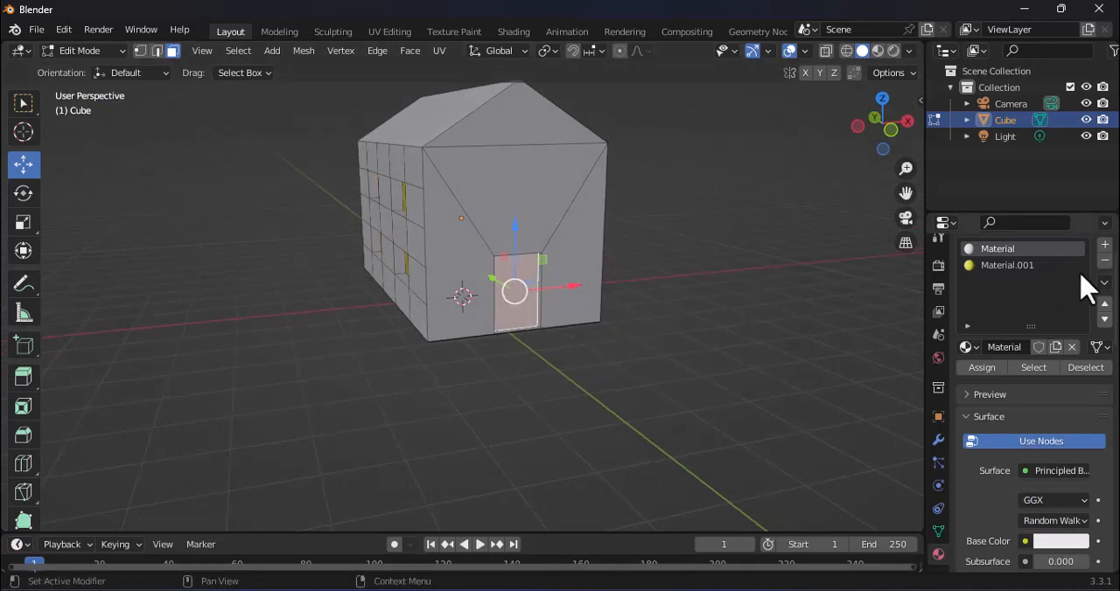
left_click(1104, 248)
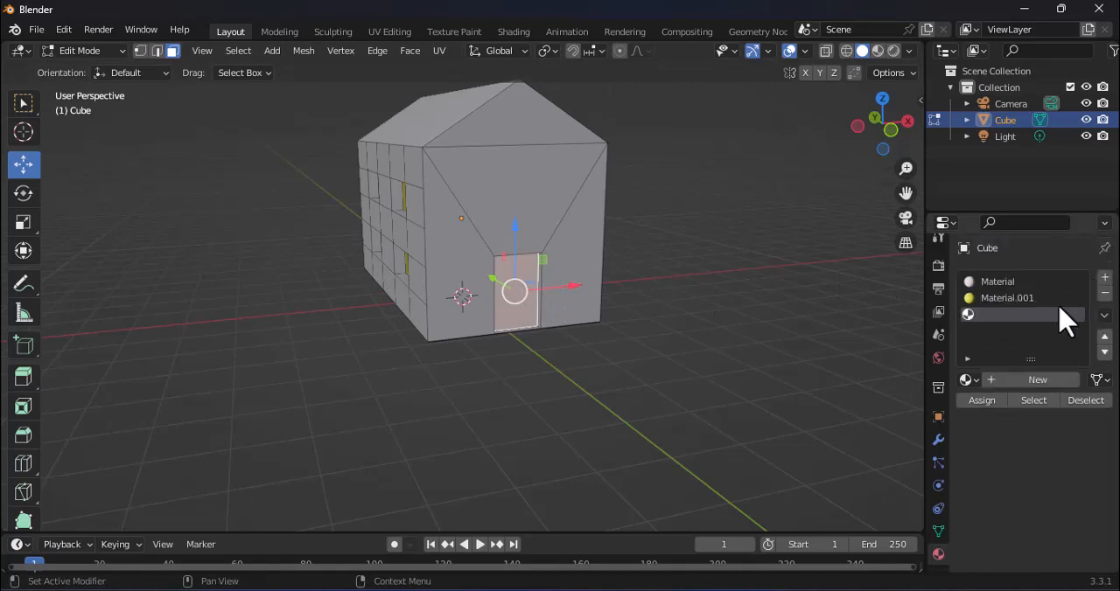
left_click(1026, 381)
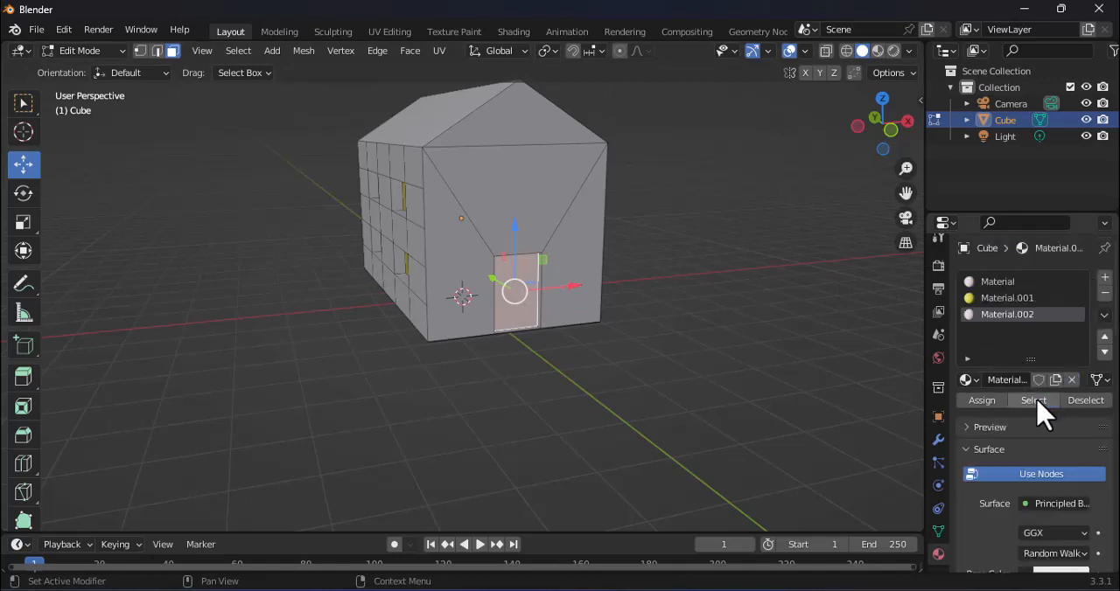
left_click(1035, 477)
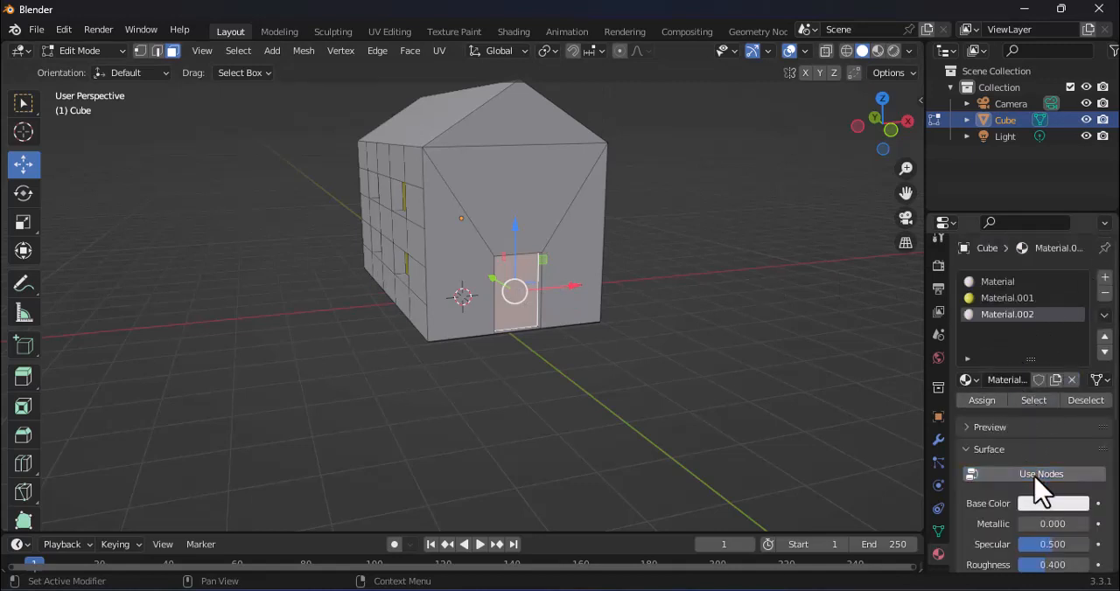
Step: Set the third material's base color to dark red and assign it to the door face
left_click(1050, 504)
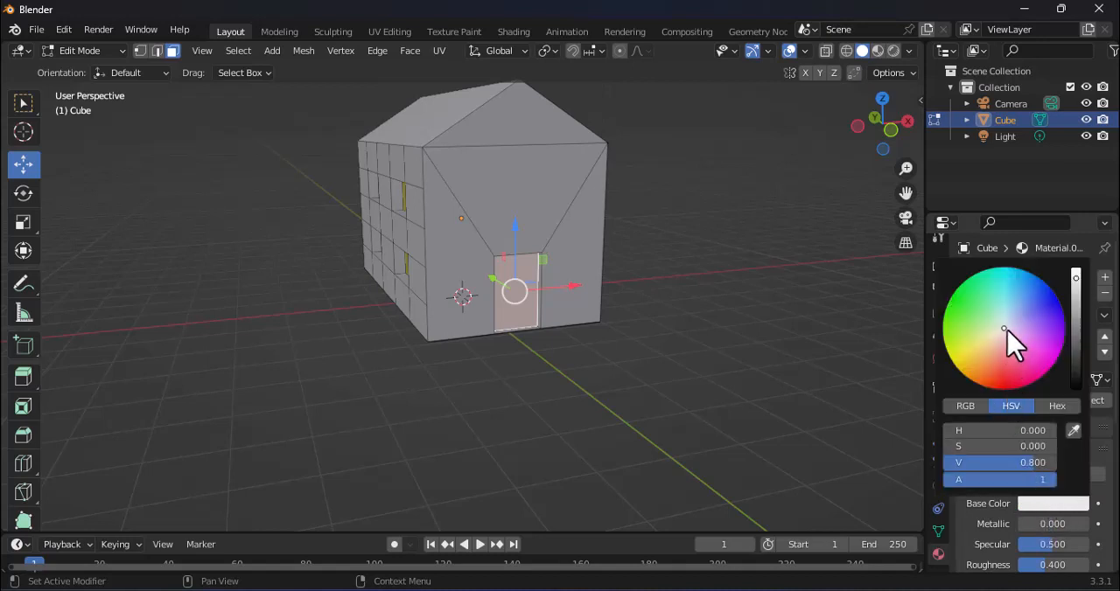
left_click_drag(1006, 330, 1002, 361)
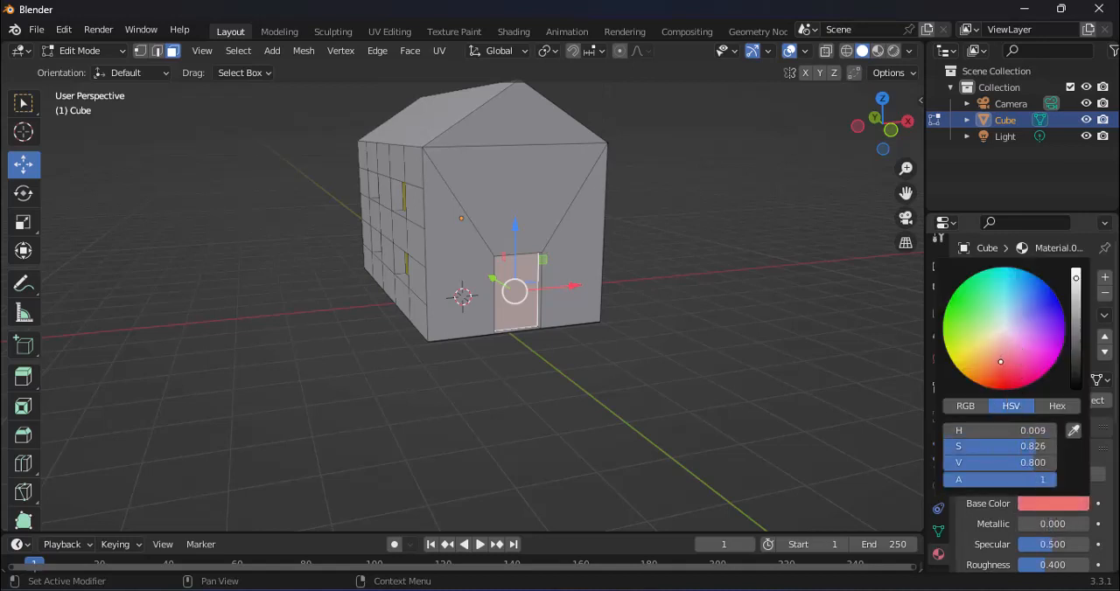
left_click_drag(1075, 273, 1075, 334)
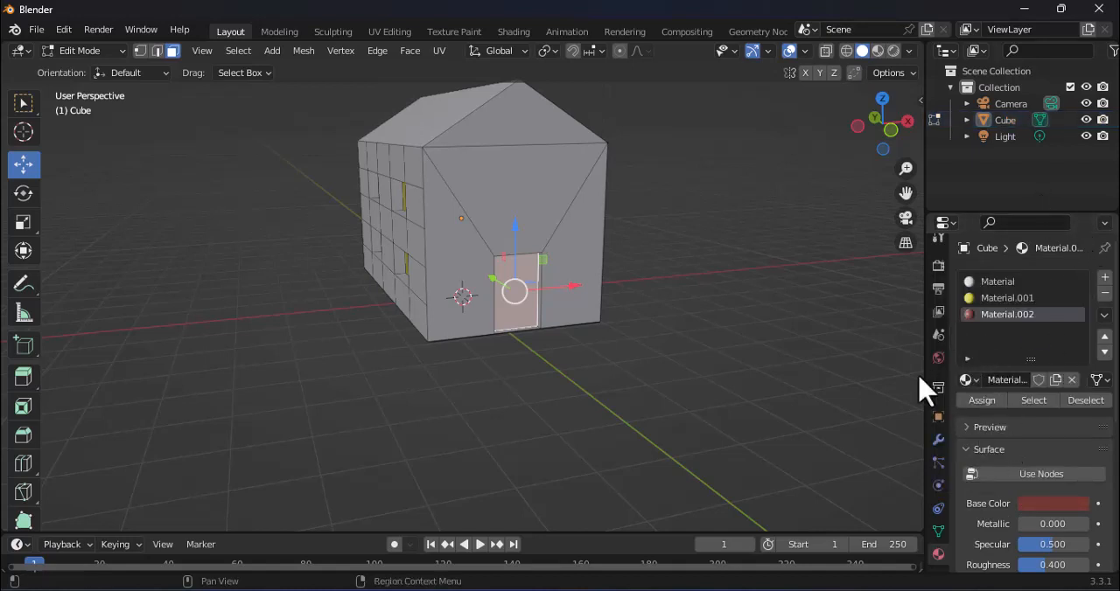
left_click(983, 401)
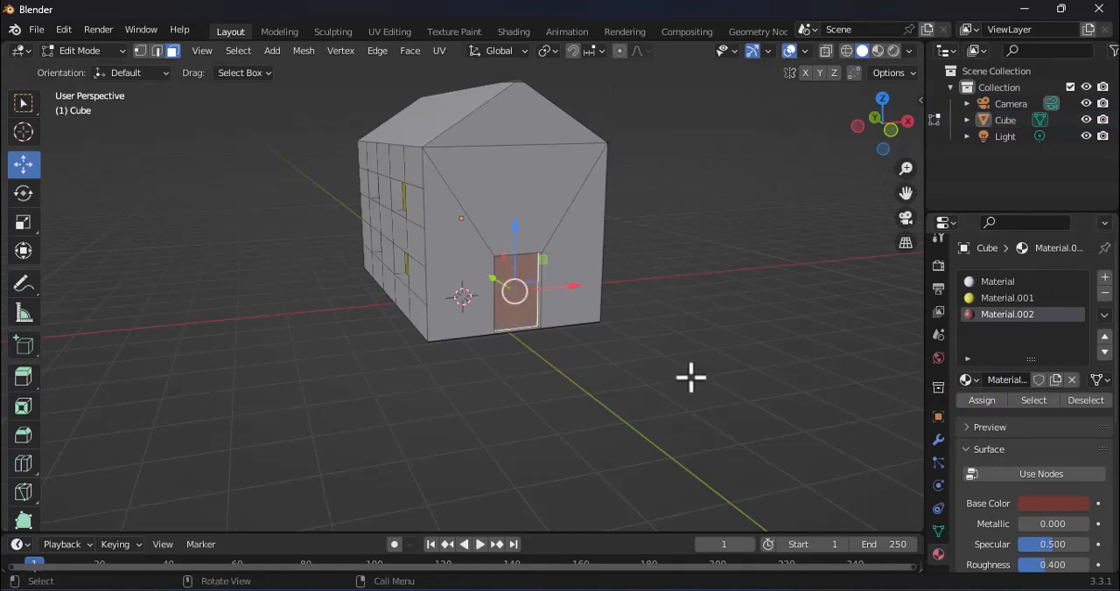
Step: Select both sloped roof faces and add a fourth material slot with a new material that does not use nodes
middle_click_drag(695, 377, 720, 417)
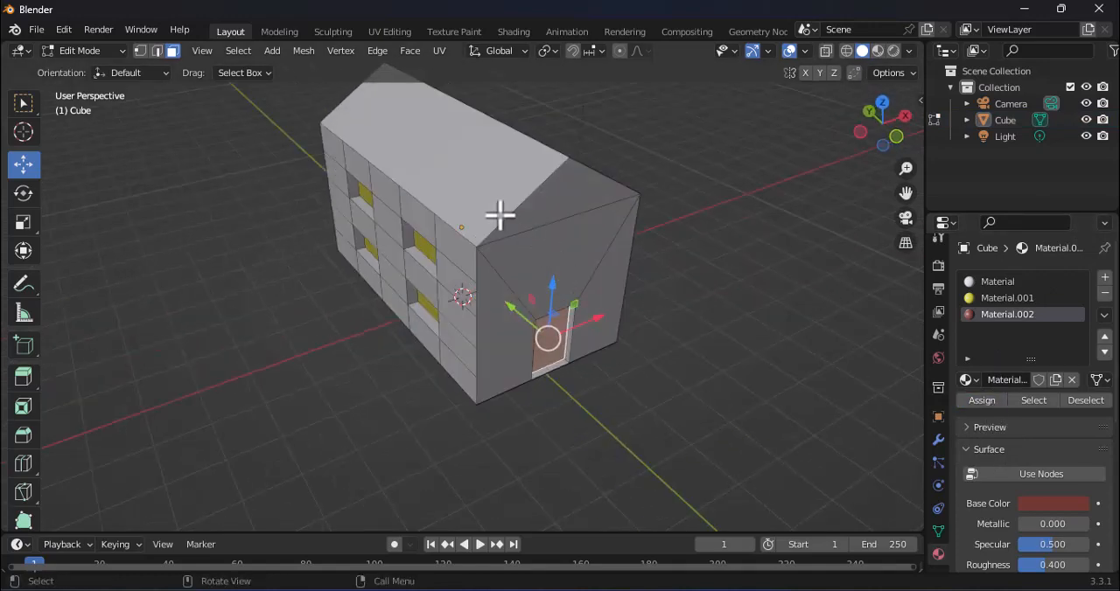
left_click(479, 189)
middle_click_drag(749, 271, 875, 357)
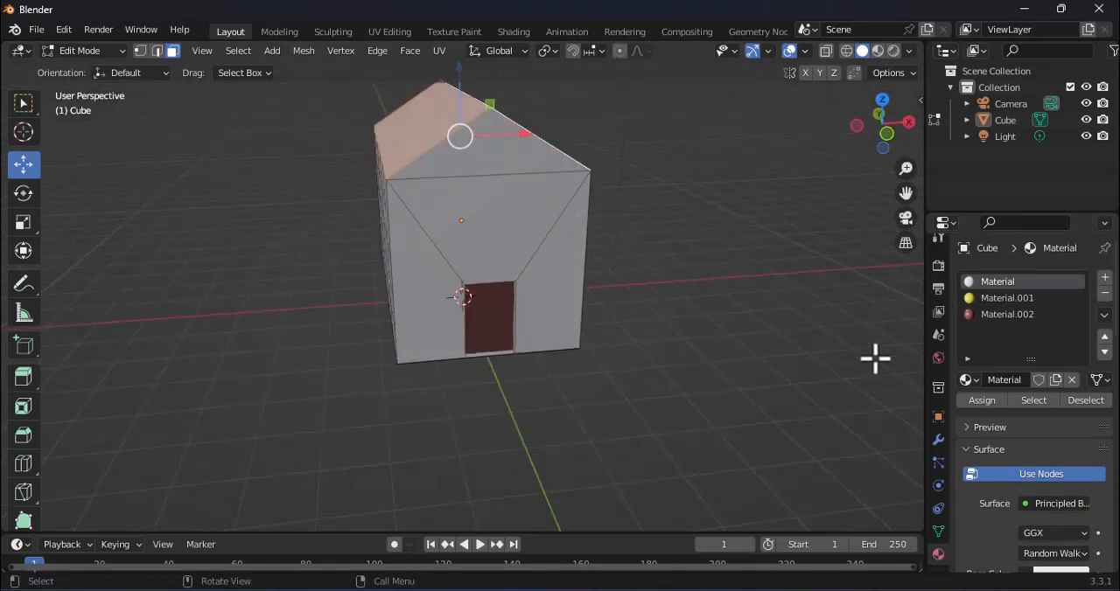
left_click(1104, 280)
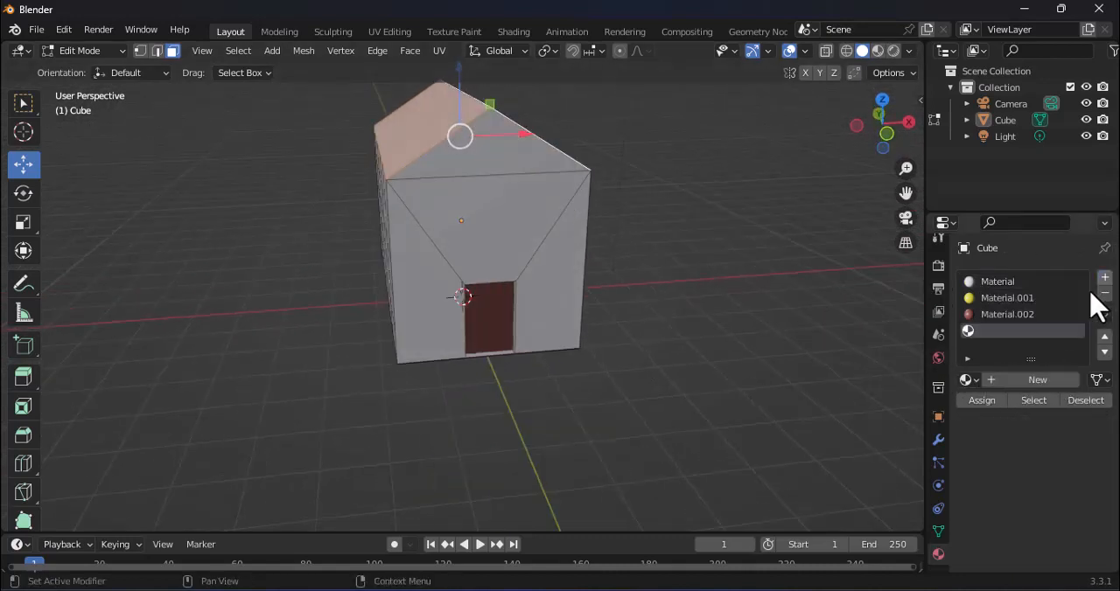
left_click(1042, 381)
scroll(1032, 483, "down", 2)
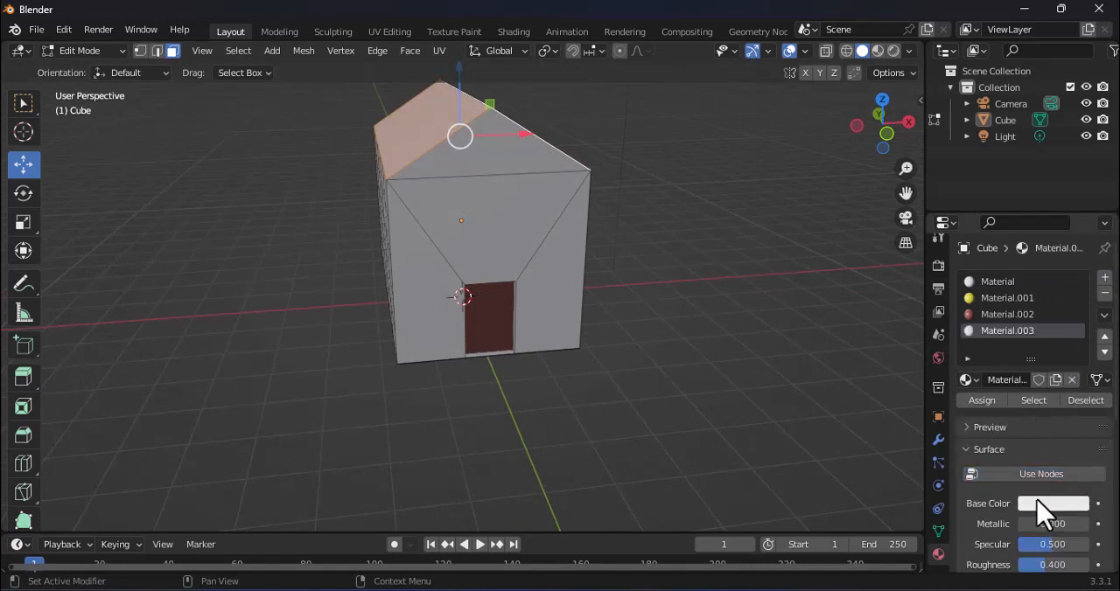
Step: Set the fourth material's base color to bright orange with a value of 1.000 and assign it to the roof faces
left_click(1028, 506)
left_click_drag(989, 351, 988, 362)
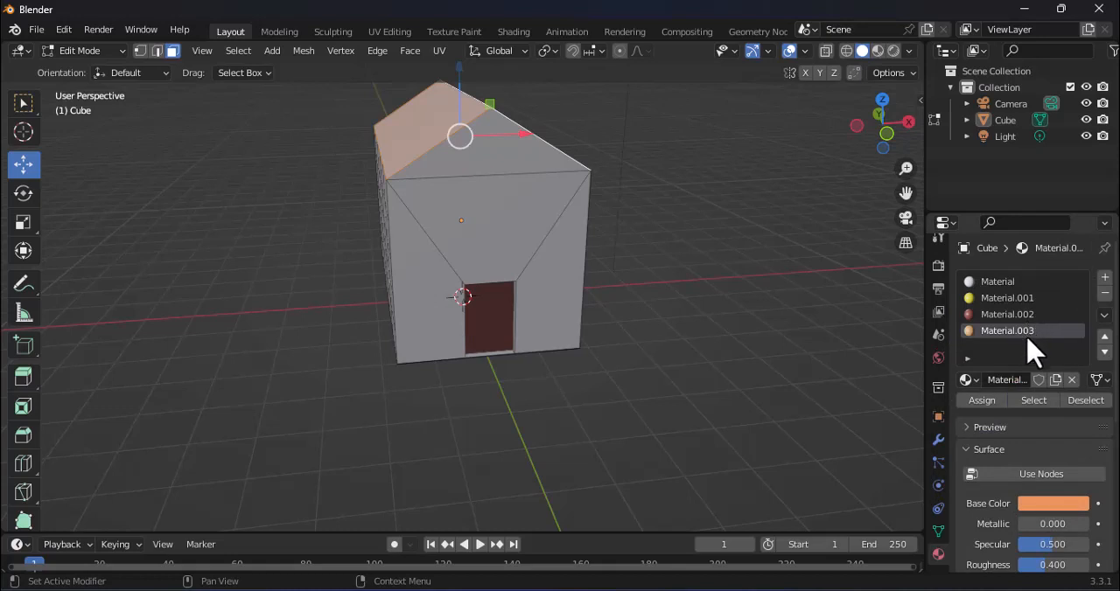
left_click(1054, 499)
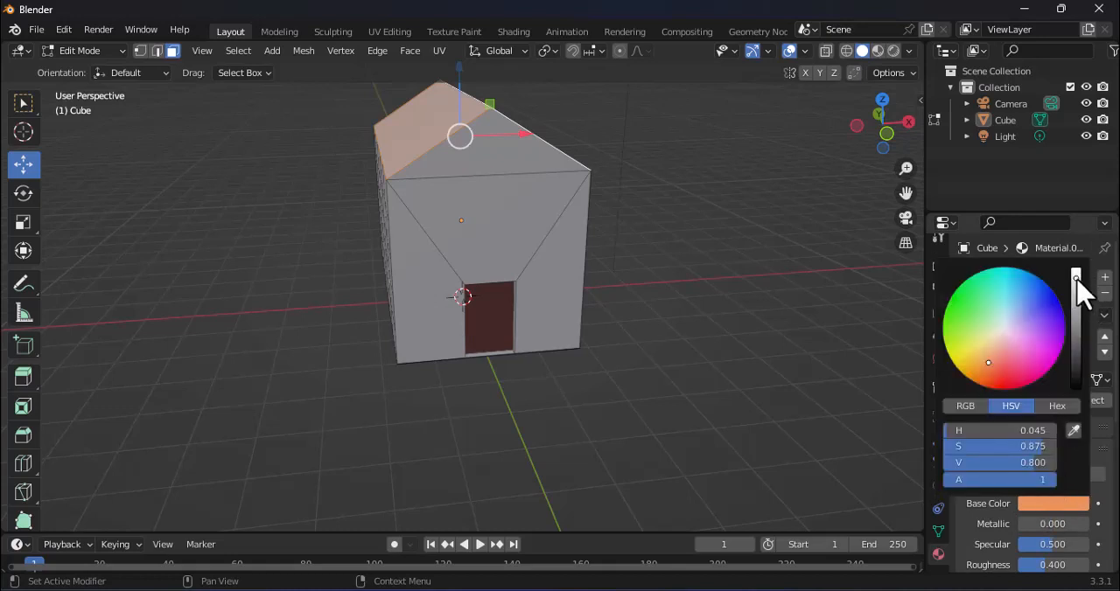
left_click_drag(1076, 277, 1076, 270)
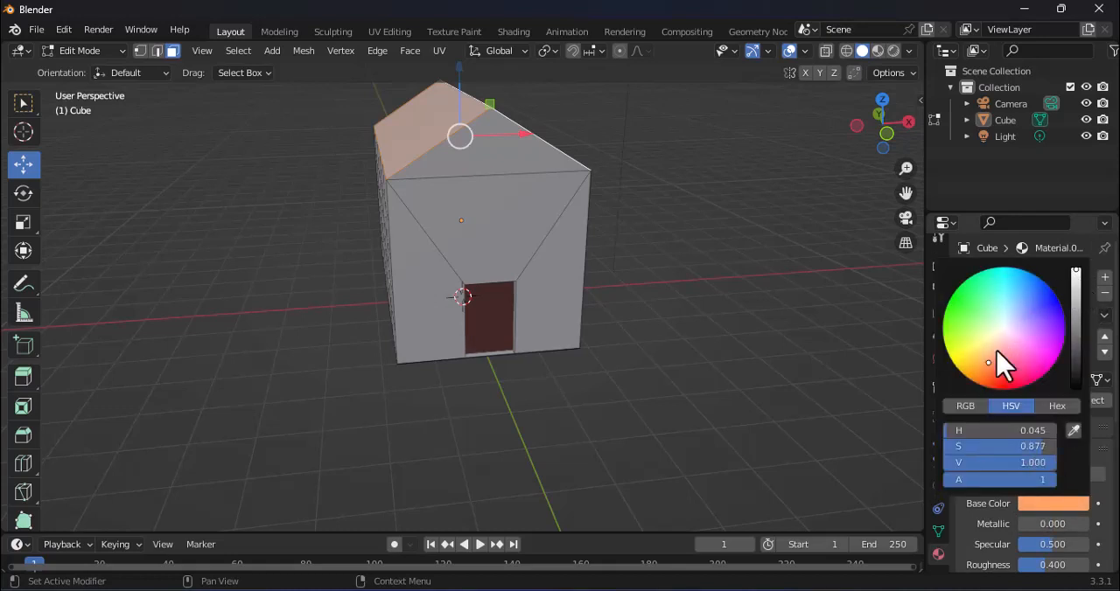
left_click_drag(987, 364, 975, 375)
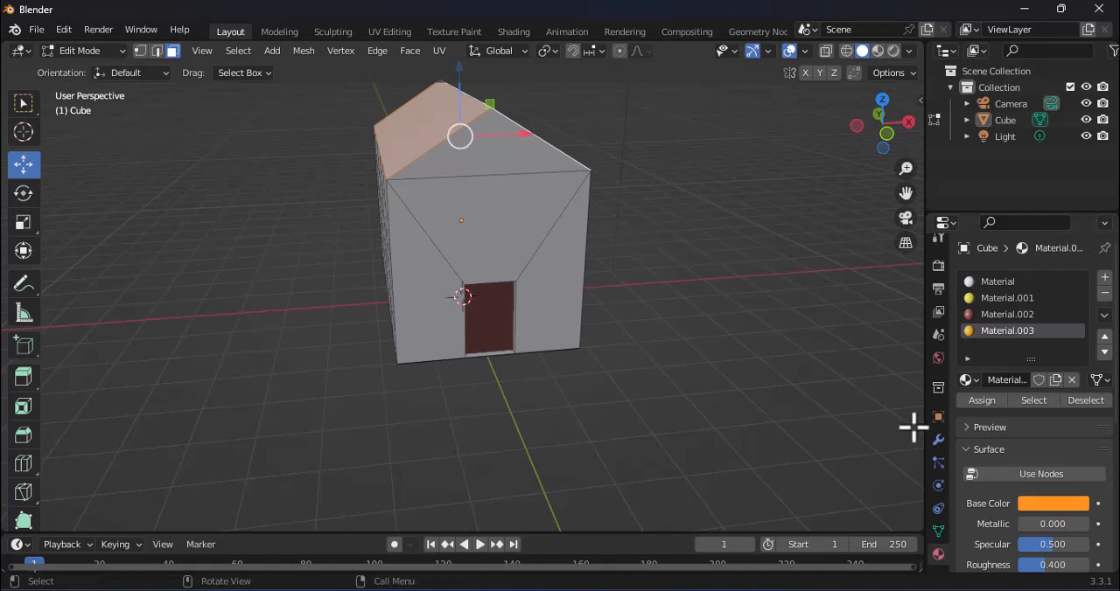
left_click(984, 401)
Step: Select the triangular gable face above the door and add a fifth material slot with a new material that does not use nodes
middle_click_drag(482, 408, 546, 410)
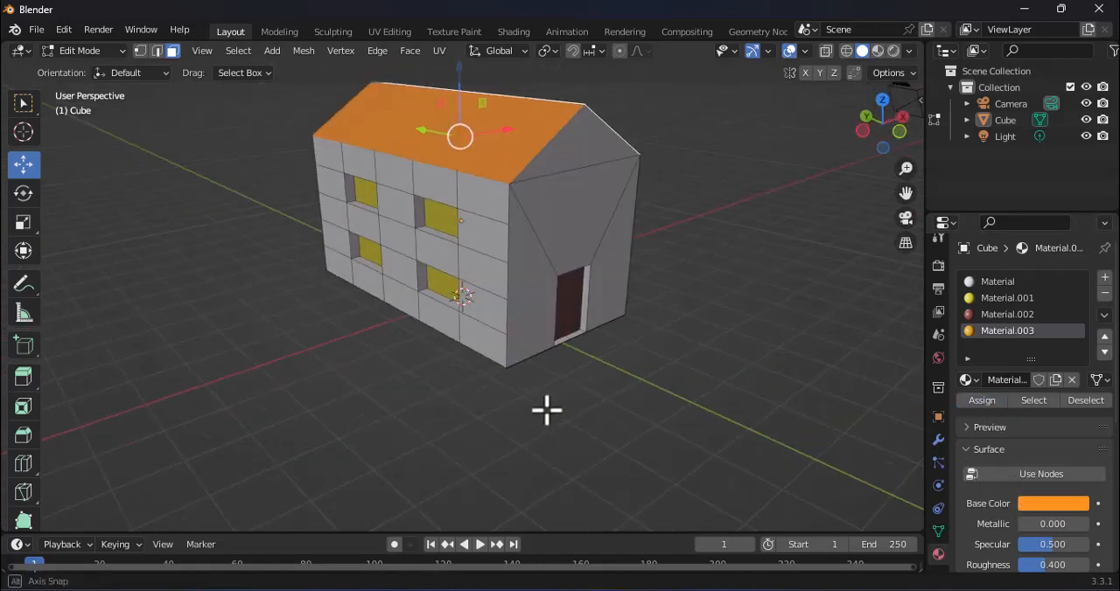
mouse_move(703, 376)
middle_mouse_down()
mouse_move(613, 375)
mouse_move(690, 385)
middle_mouse_up()
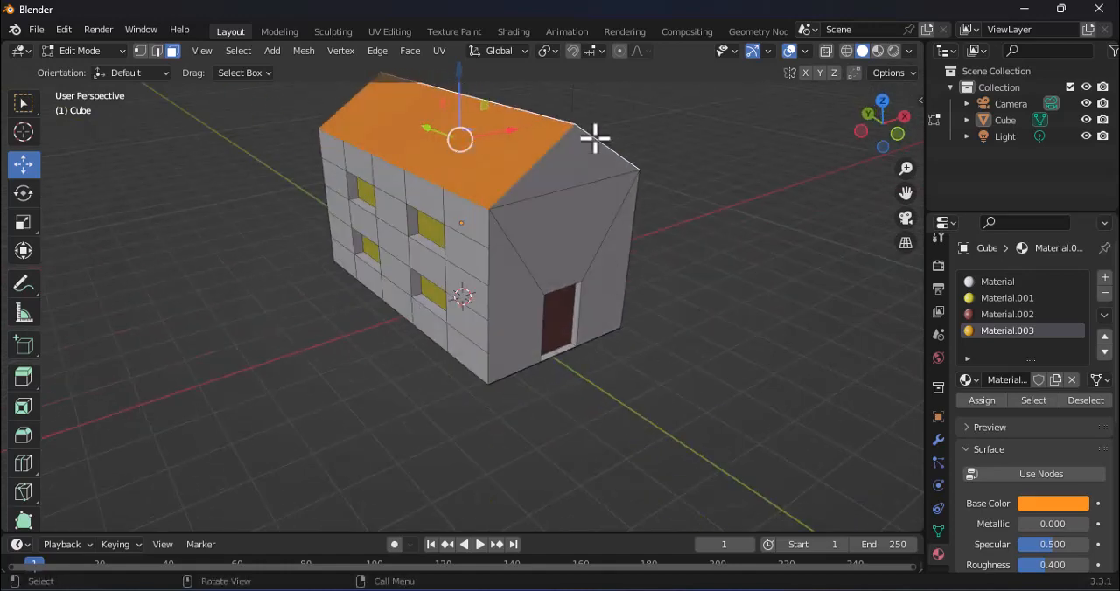
left_click(571, 171)
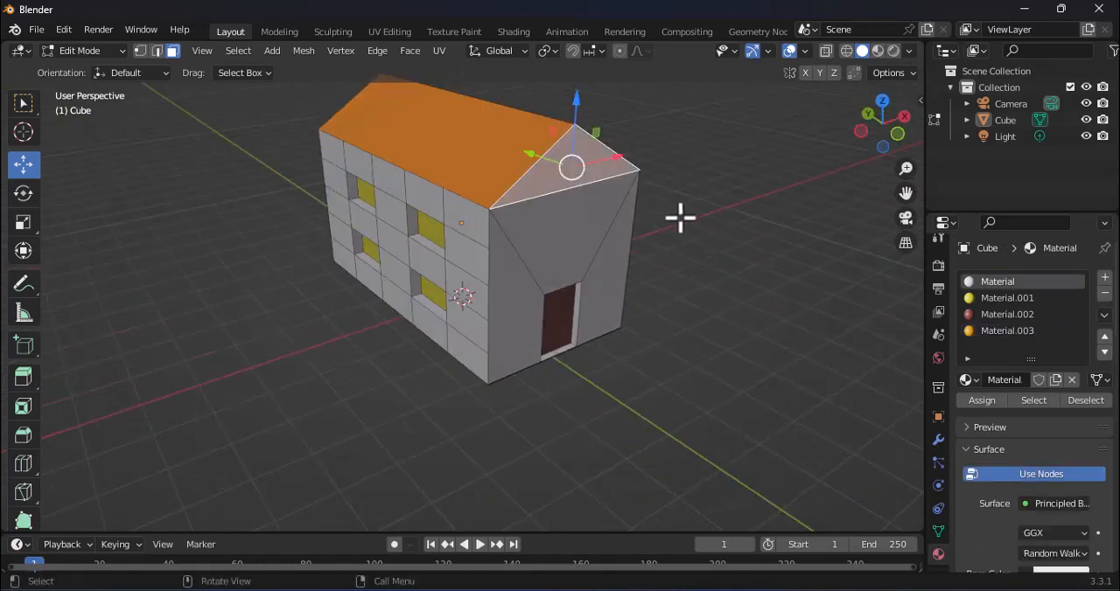
middle_click_drag(681, 219, 670, 220)
middle_click_drag(776, 280, 762, 275)
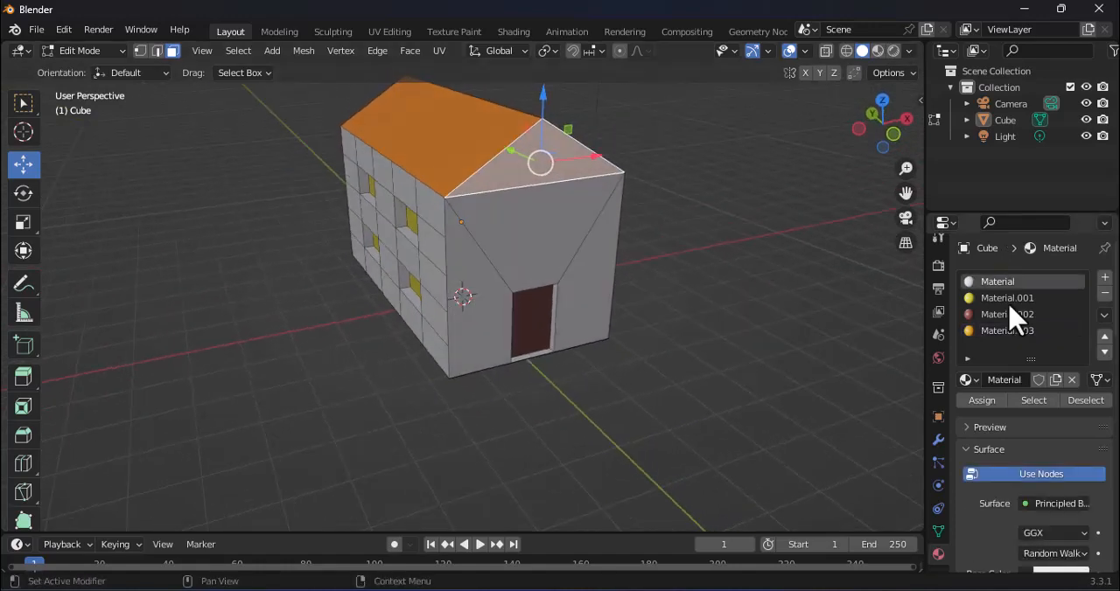
left_click(1104, 278)
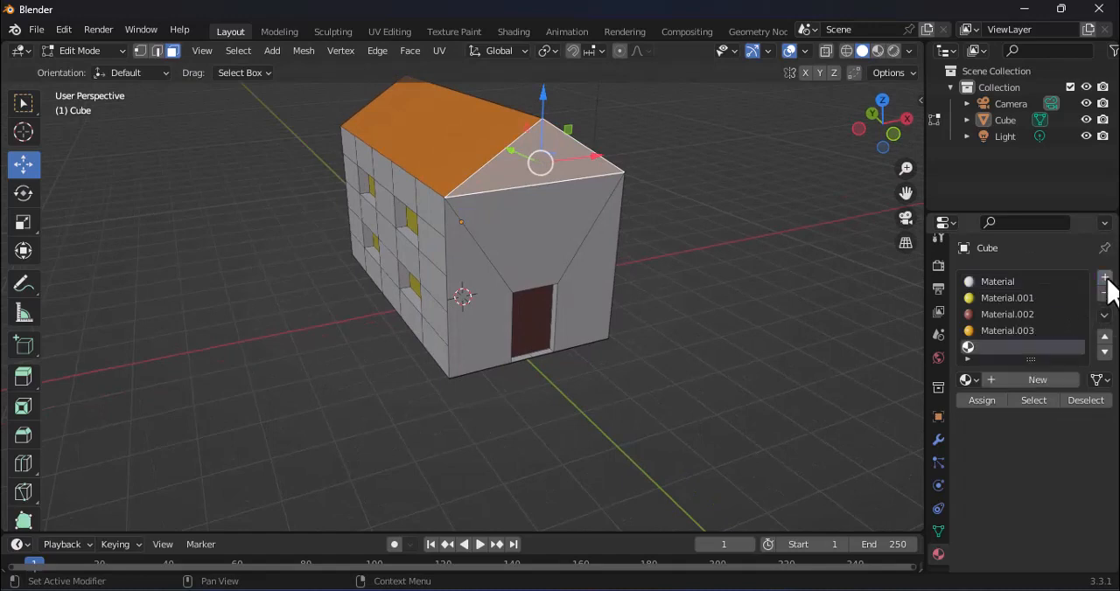
left_click(1023, 381)
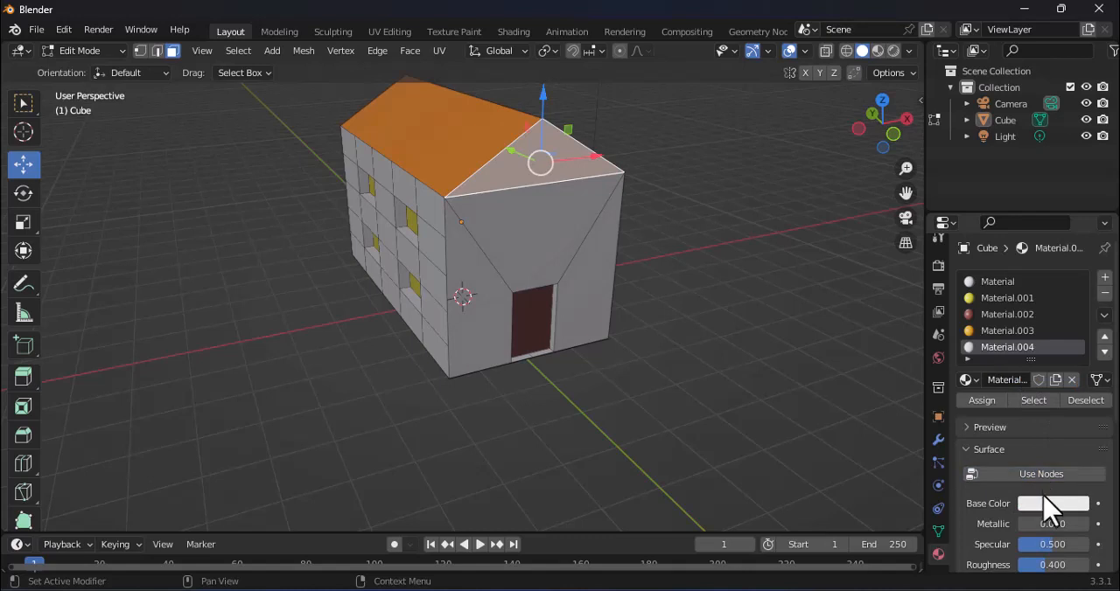
Step: Set the fifth material's base color to green, assign it to the front gable face and clear the selection
left_click(1050, 504)
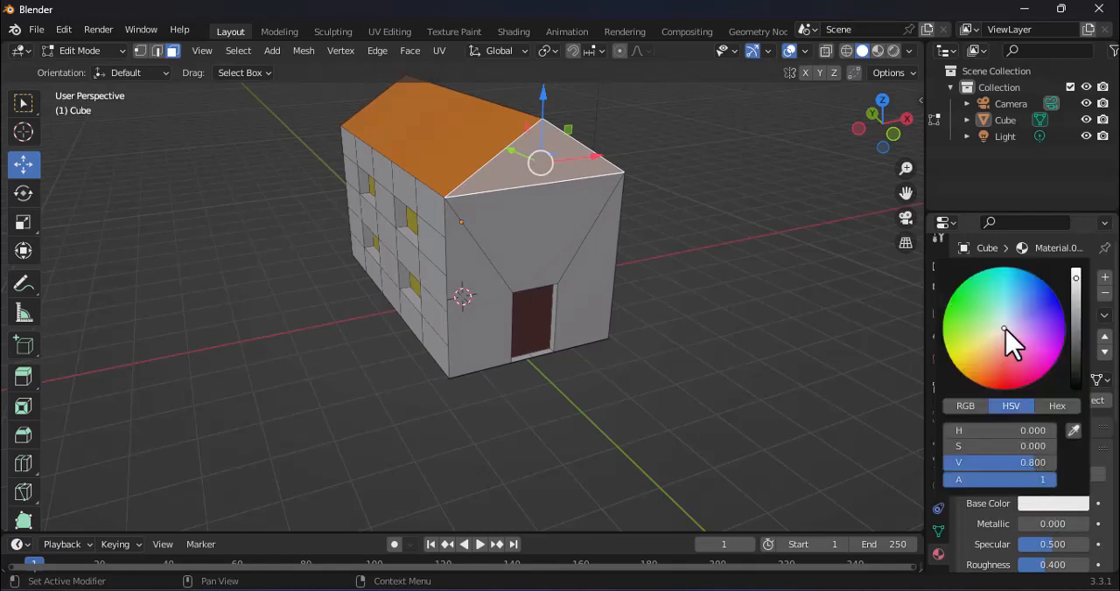
left_click_drag(1006, 330, 982, 316)
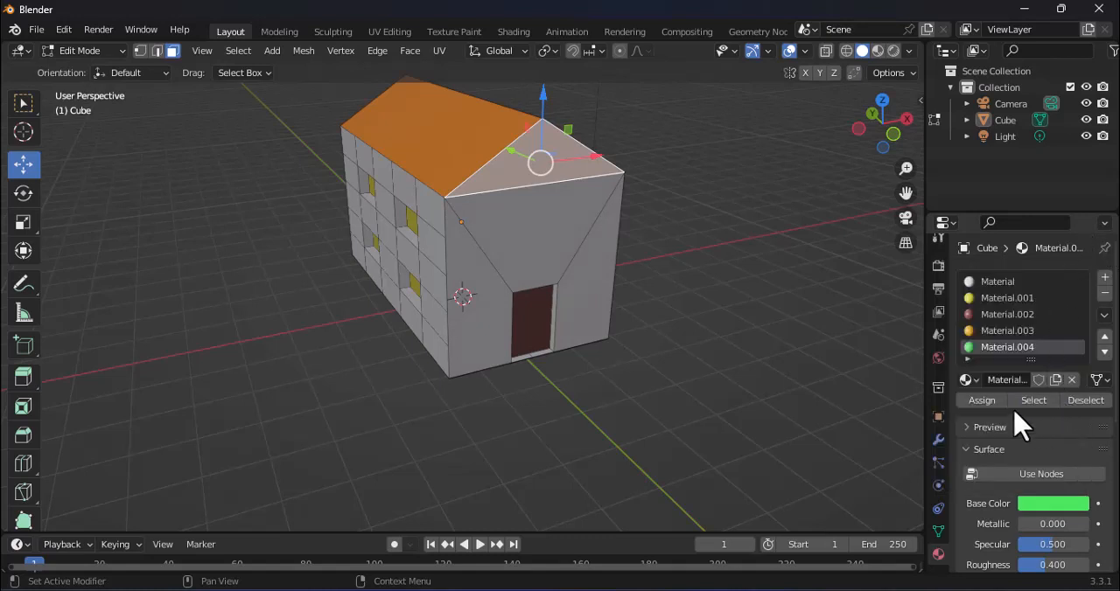
left_click(991, 403)
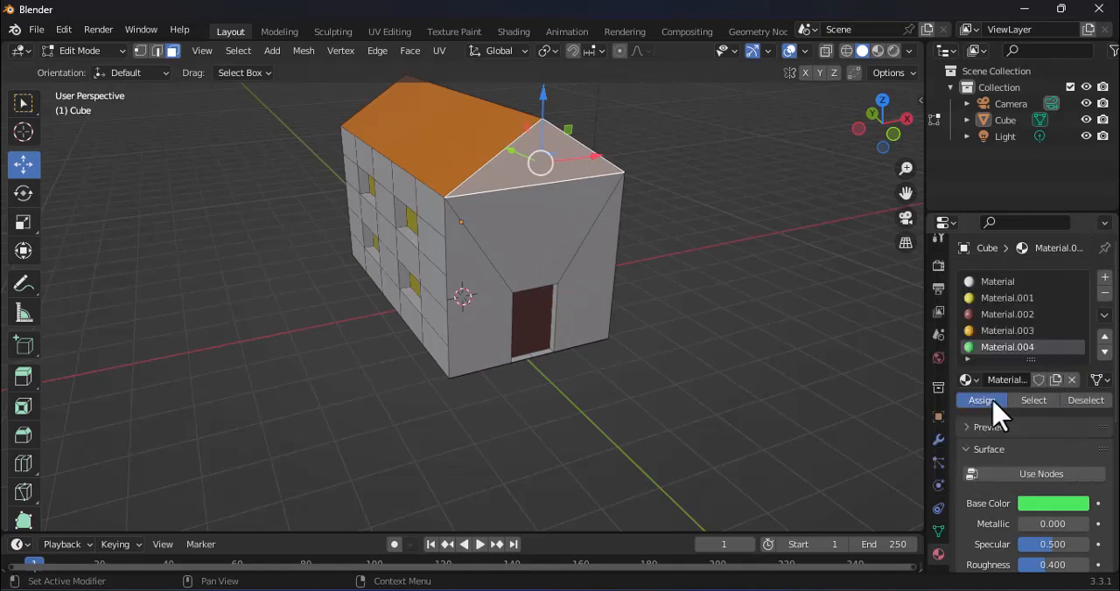
left_click(708, 365)
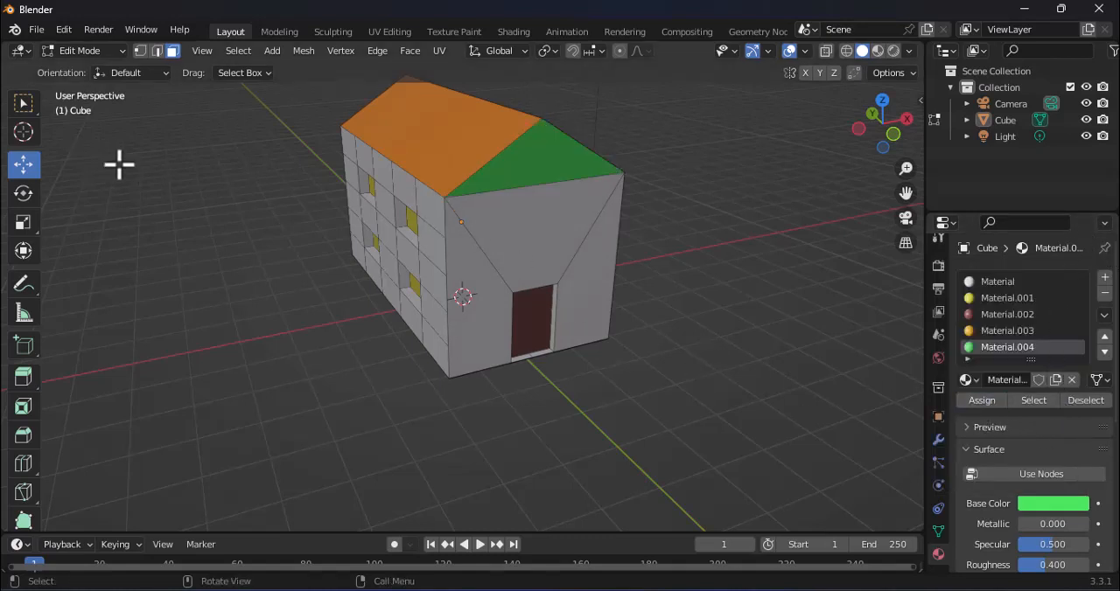